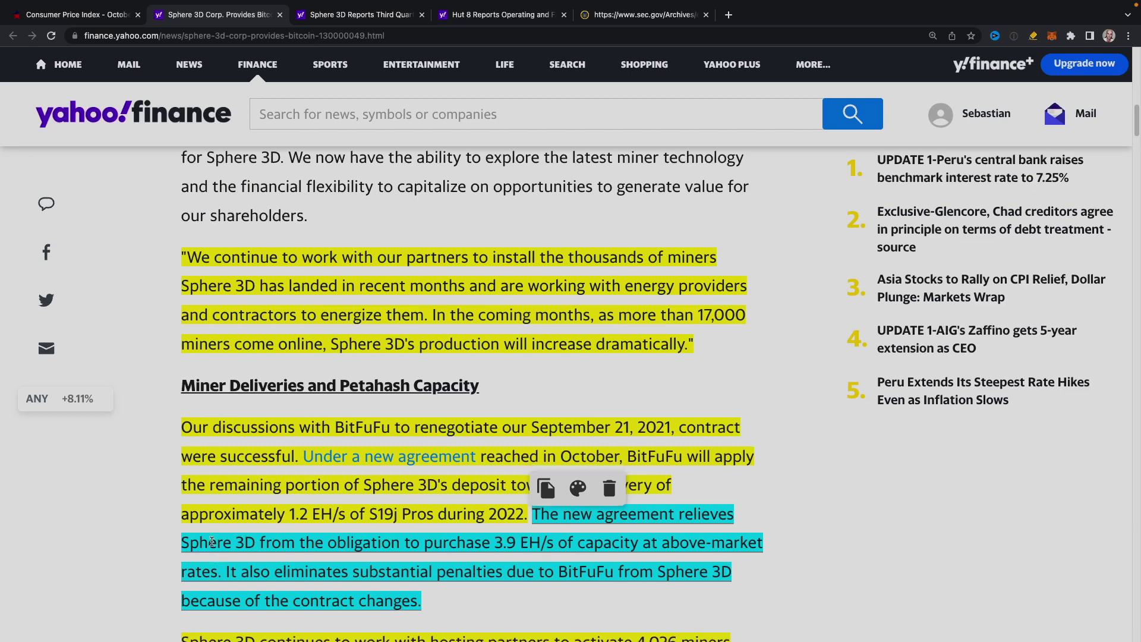
- Read the Sphere 3D article's passages on the BitFuFu agreement, miner activation and October Bitcoin production
scroll(158, 535, down, 4)
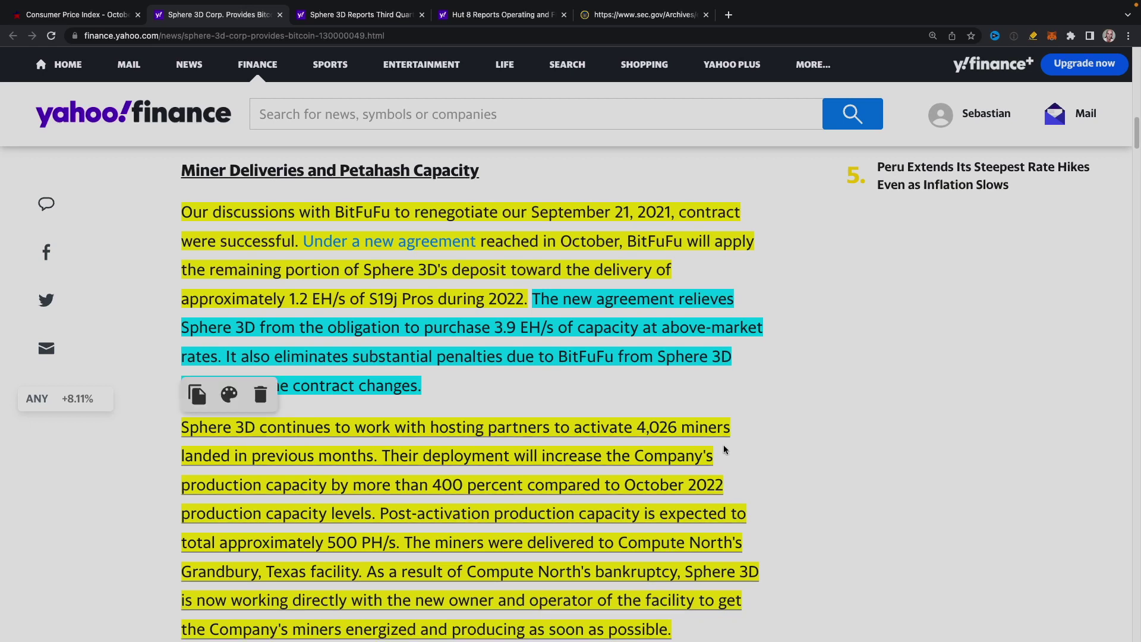
mouse_move(686, 431)
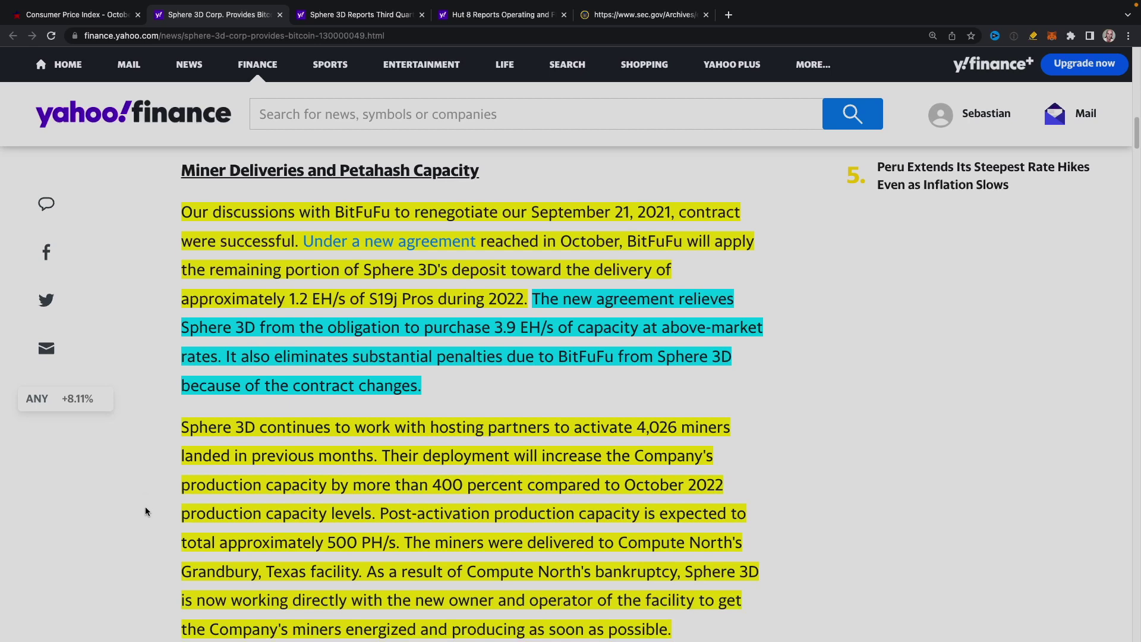
scroll(145, 508, down, 1)
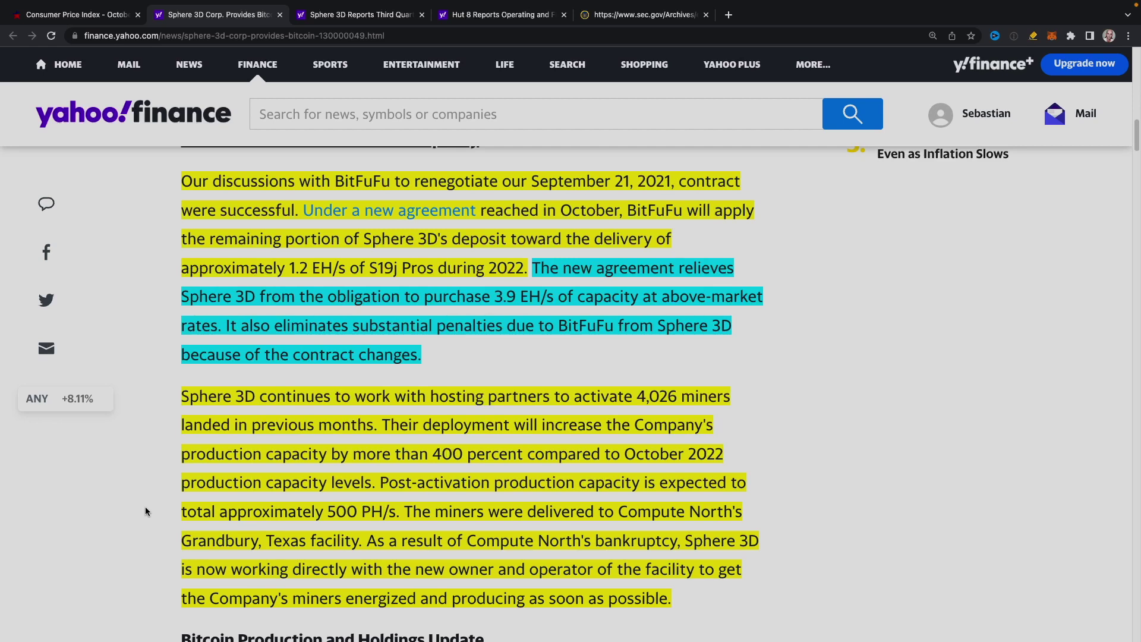
scroll(403, 499, down, 1)
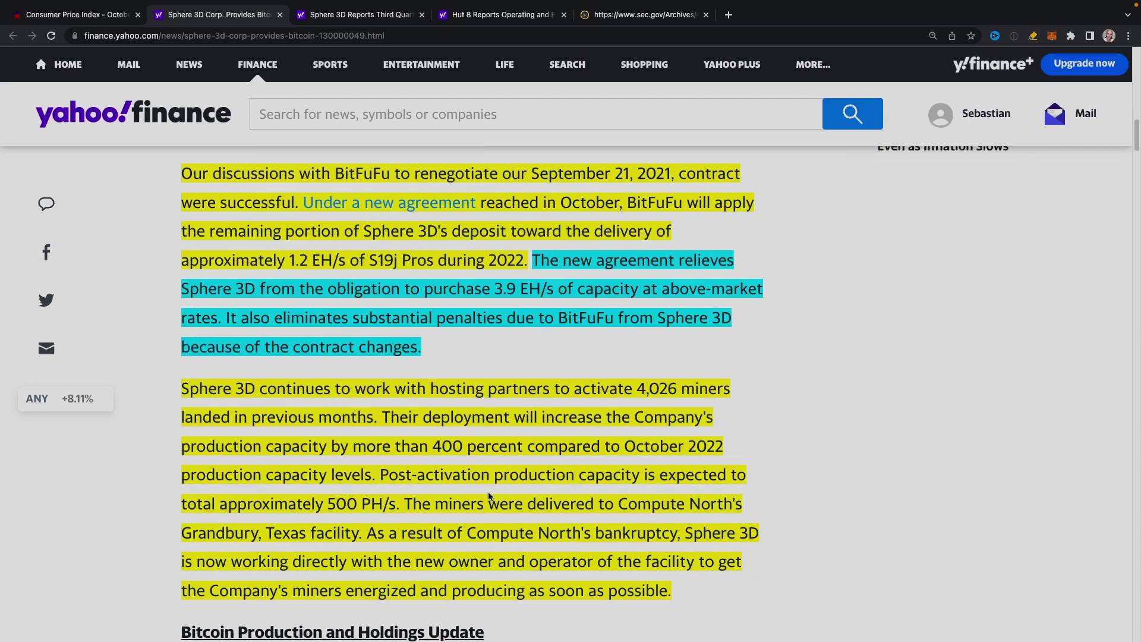
scroll(403, 500, down, 4)
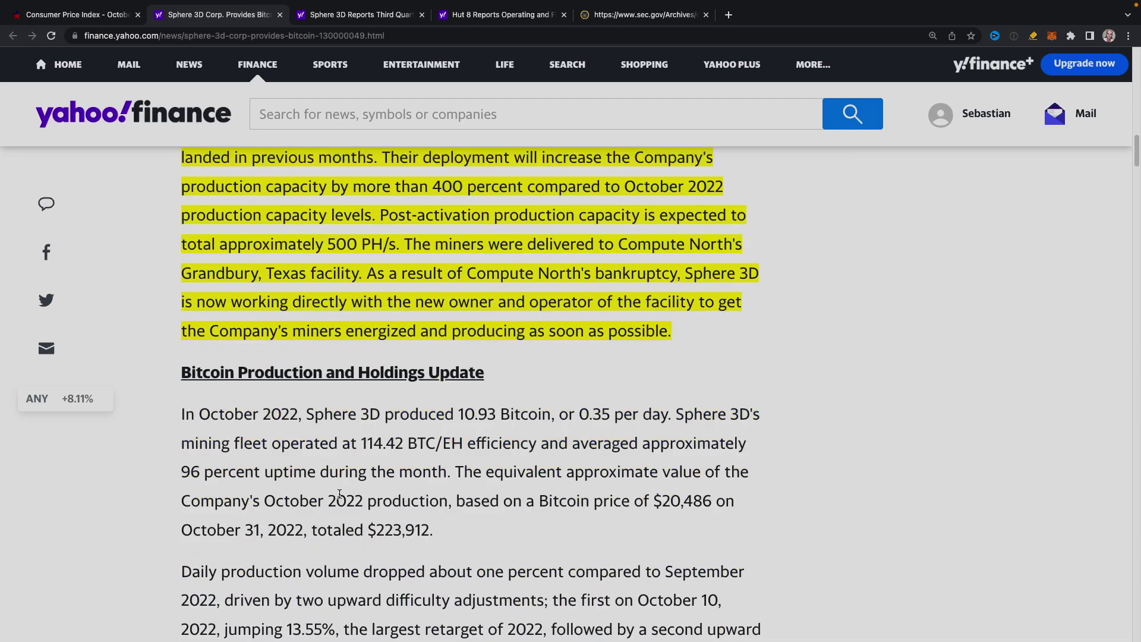
scroll(324, 488, up, 3)
scroll(323, 488, up, 1)
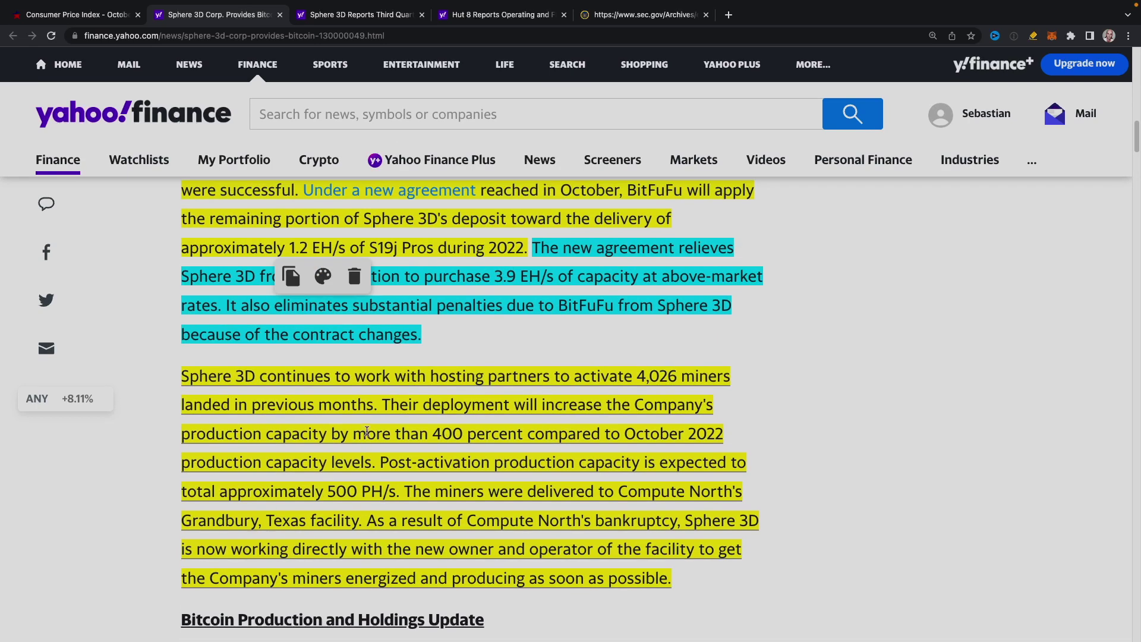
- Switch to the miners spreadsheet in Numbers and open the start of the Sphere 3D sheet
key(ctrl+Right)
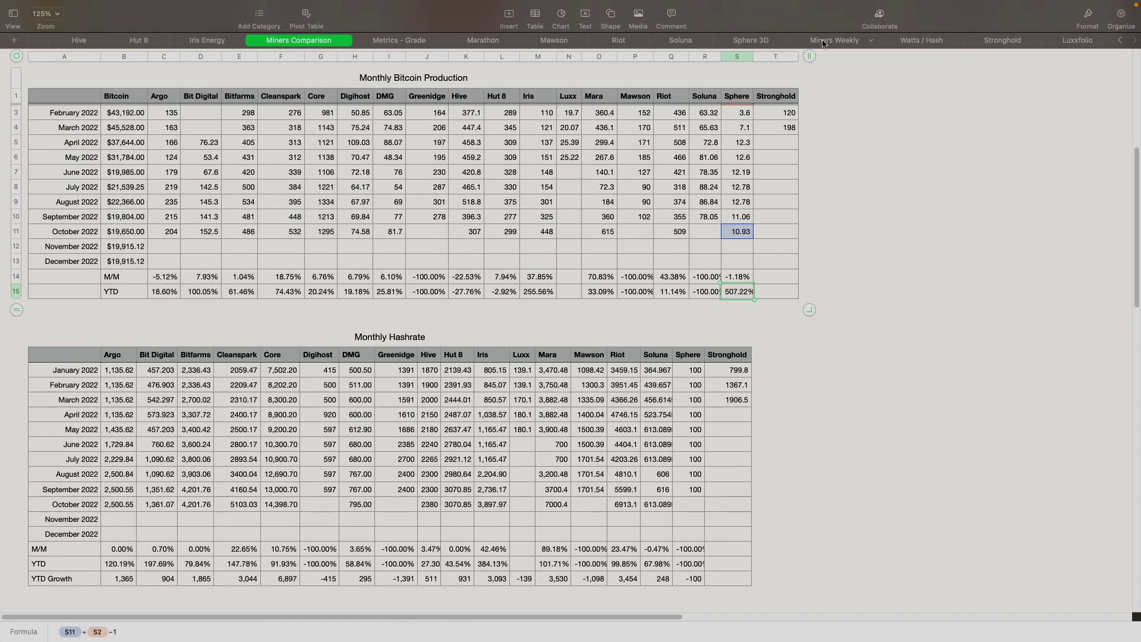
click(751, 39)
scroll(546, 384, up, 1)
scroll(545, 384, up, 10)
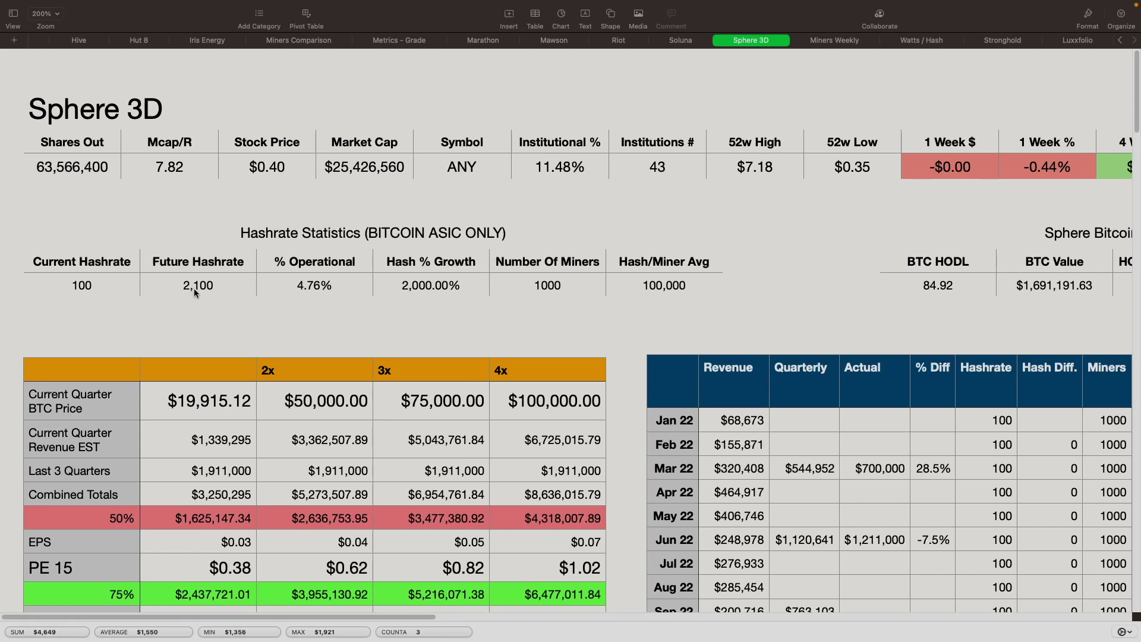
- Examine Sphere 3D's hashrate statistics, BTC price valuation scenarios and monthly miner delivery schedule
scroll(205, 293, down, 5)
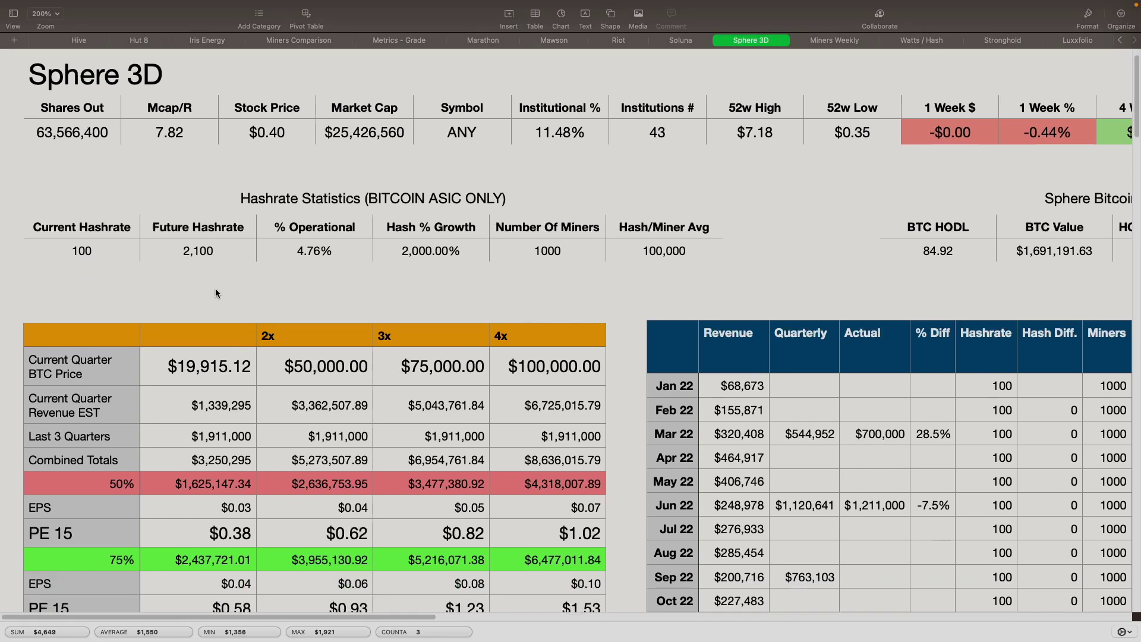
scroll(193, 281, down, 1)
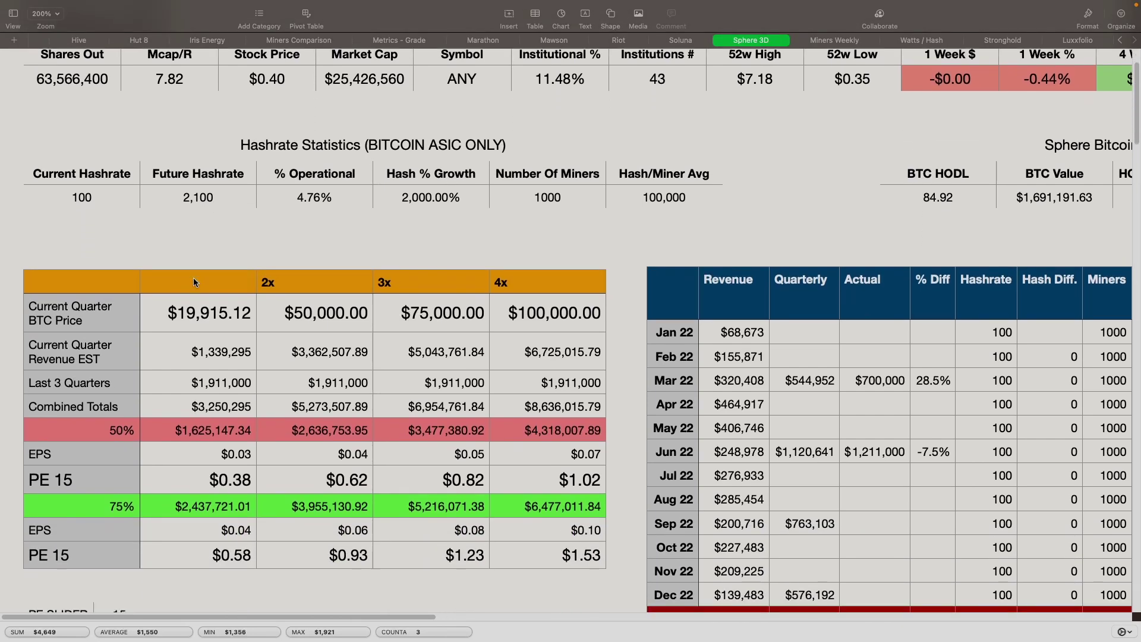
scroll(194, 279, down, 15)
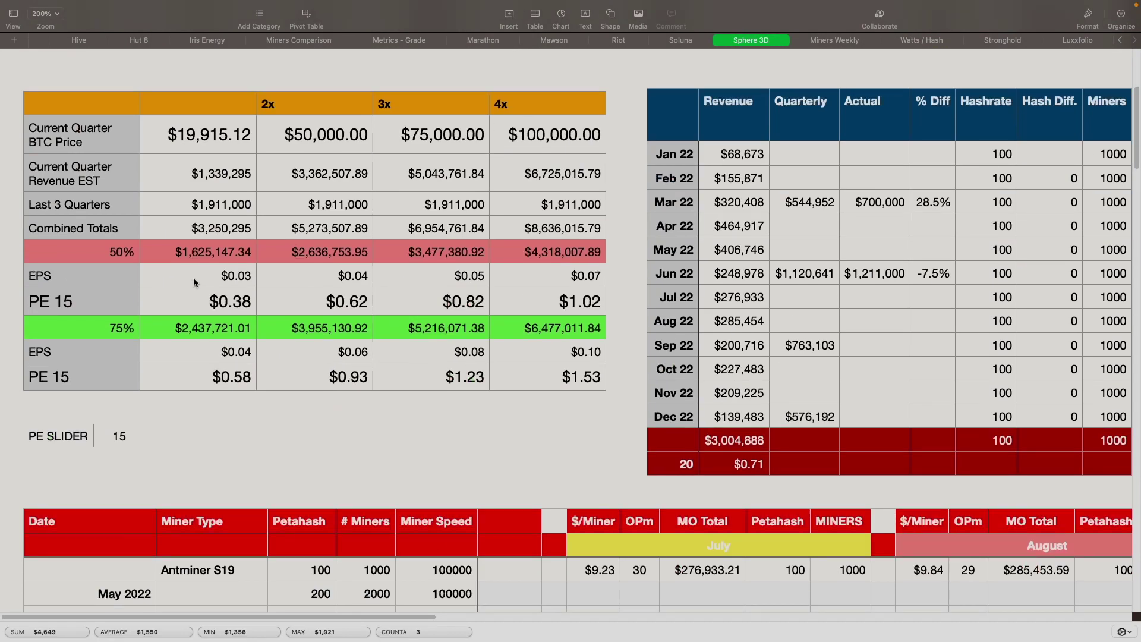
scroll(193, 282, down, 10)
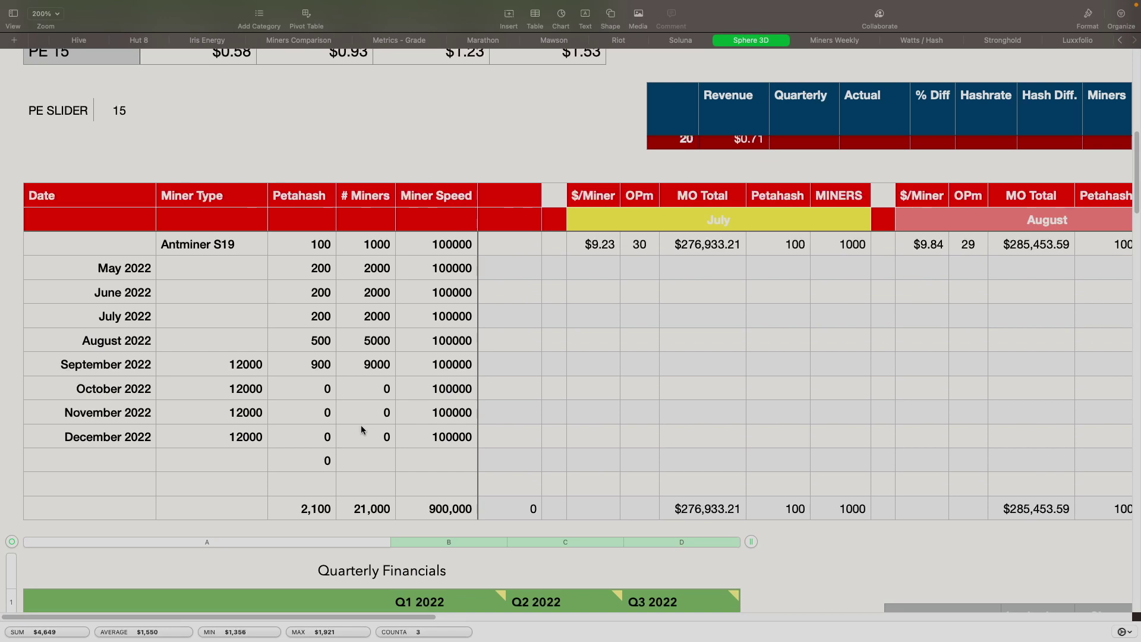
scroll(340, 373, up, 5)
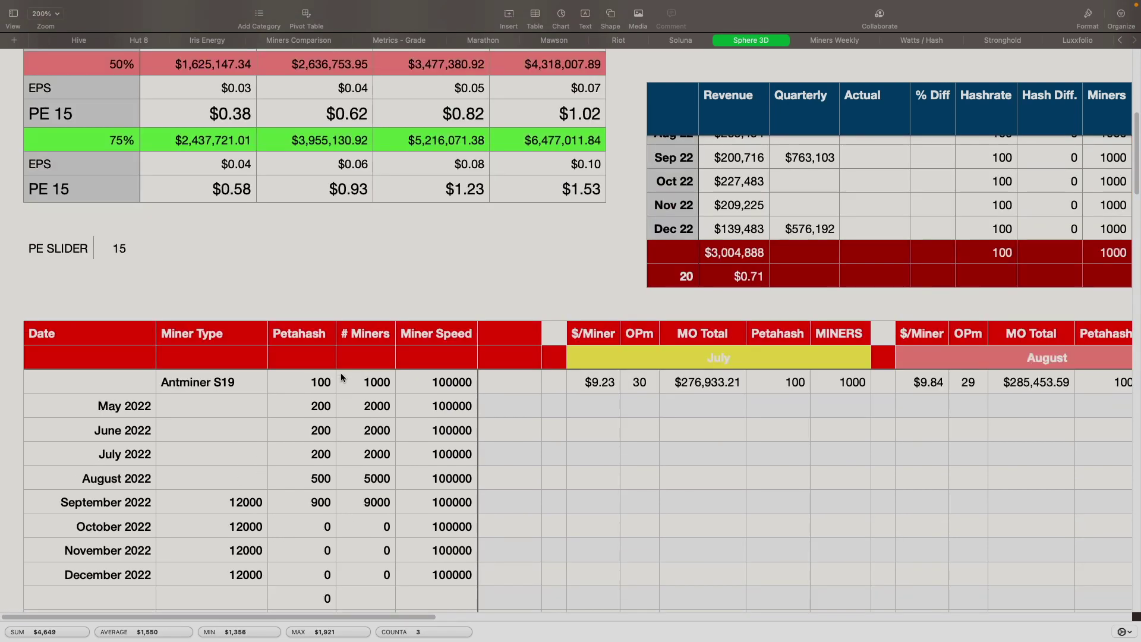
scroll(363, 288, up, 5)
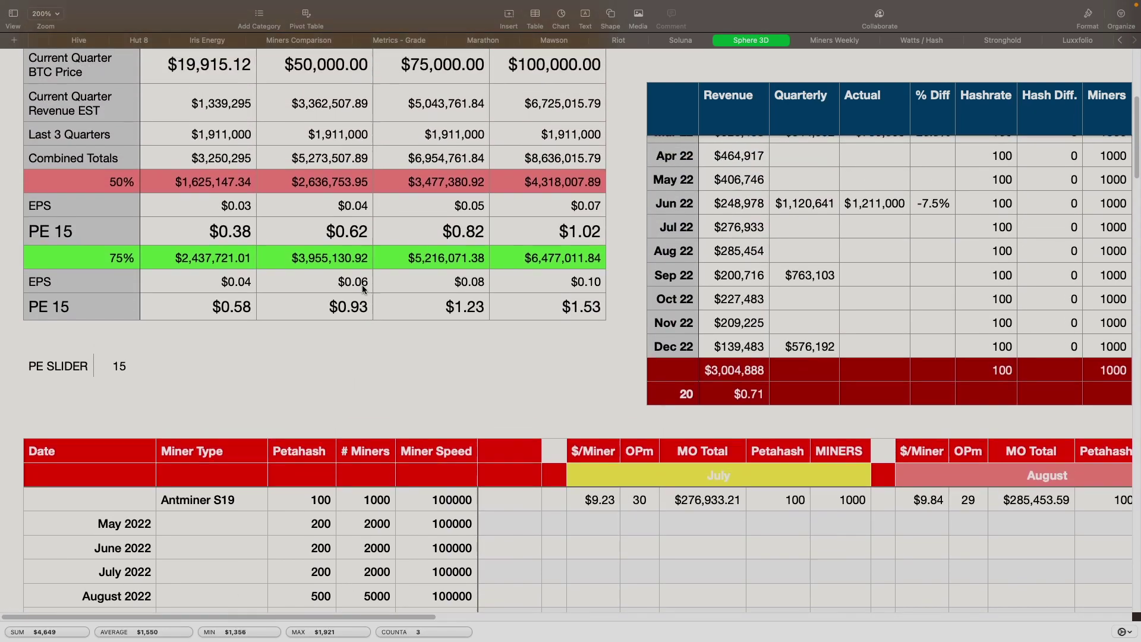
scroll(363, 288, up, 1)
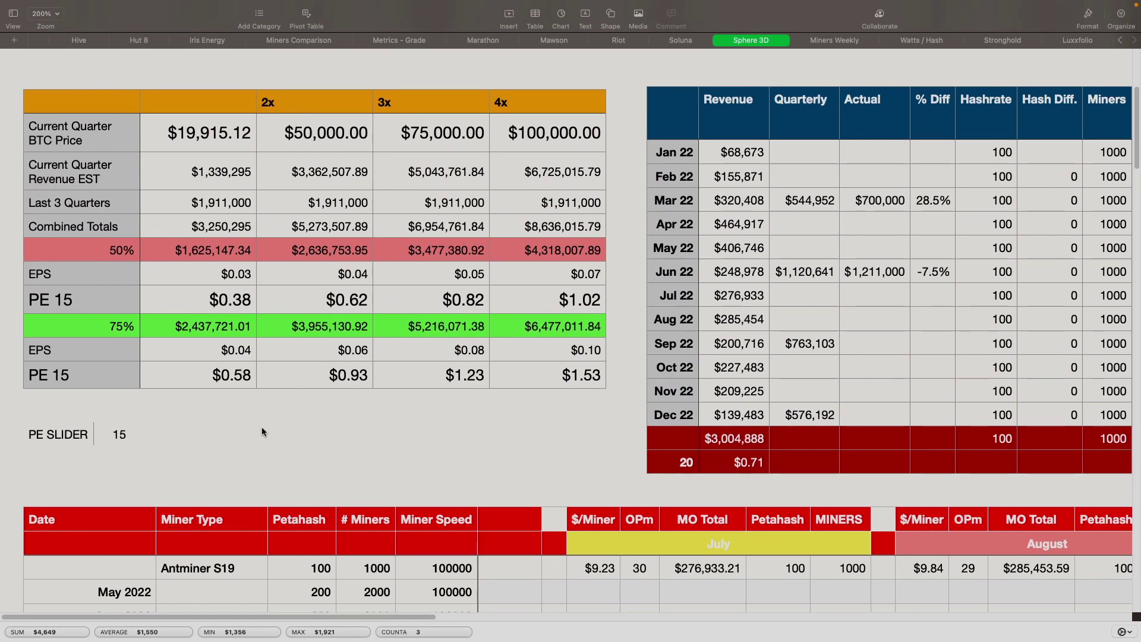
scroll(618, 414, up, 7)
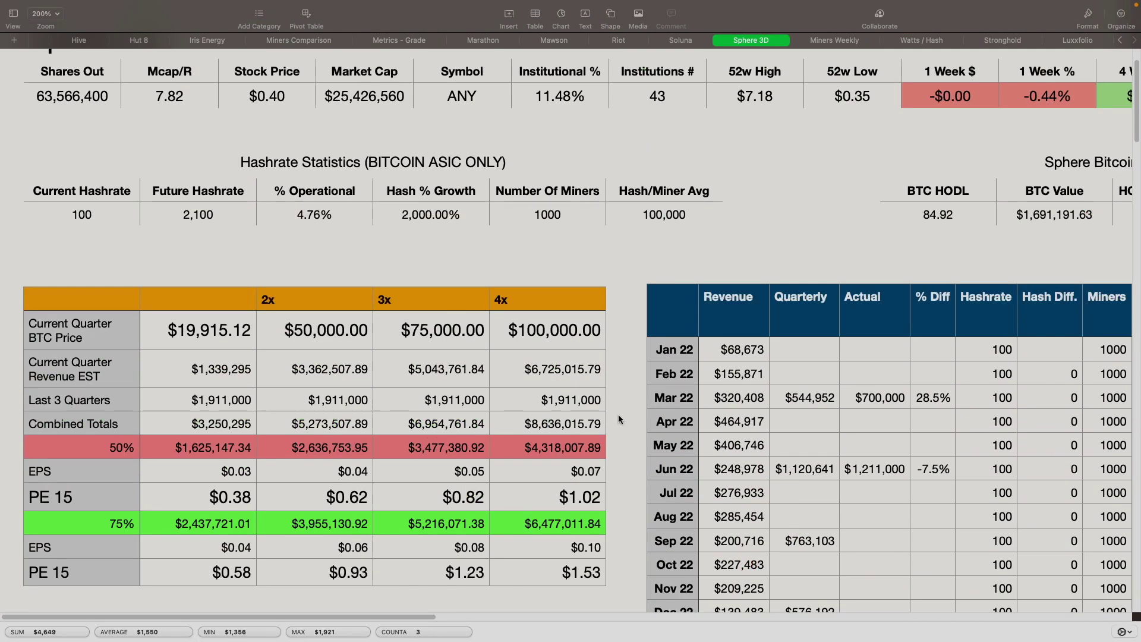
- Examine the Monthly Stats table's October 2022 row, from mined BTC and value through the BTC HODL columns
scroll(758, 367, right, 10)
scroll(758, 363, right, 3)
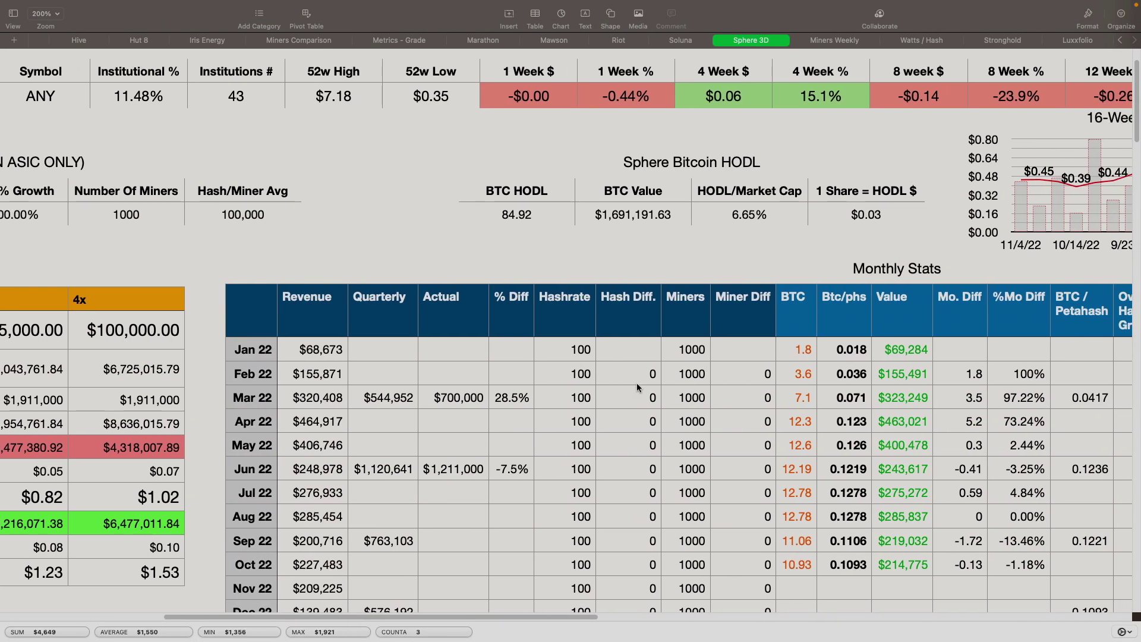
scroll(706, 385, down, 4)
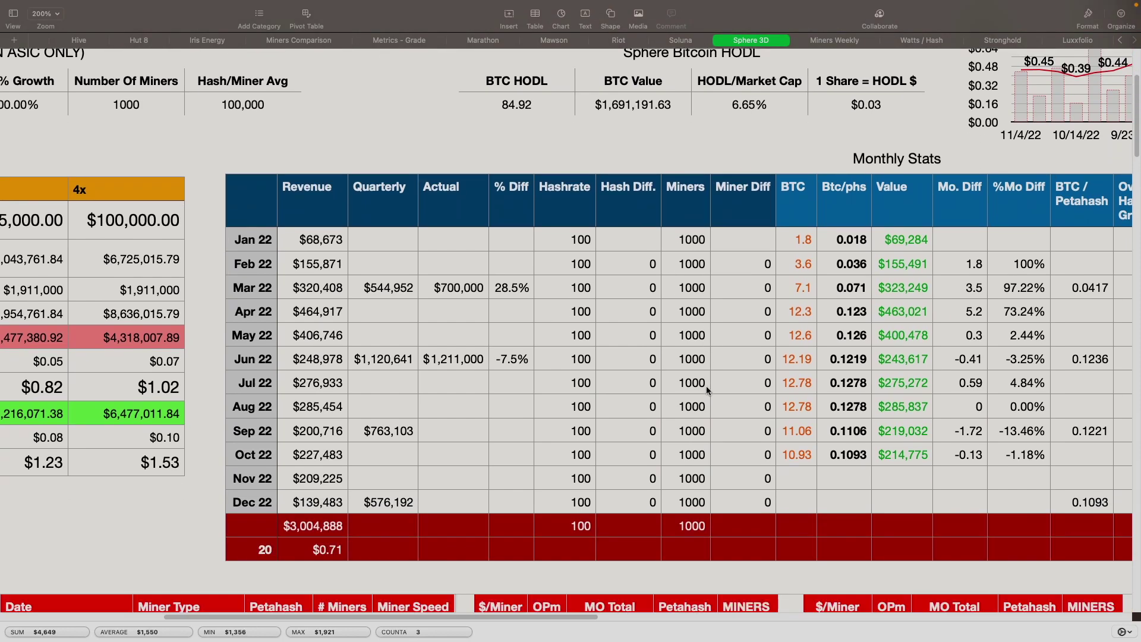
scroll(706, 387, right, 6)
scroll(706, 387, right, 1)
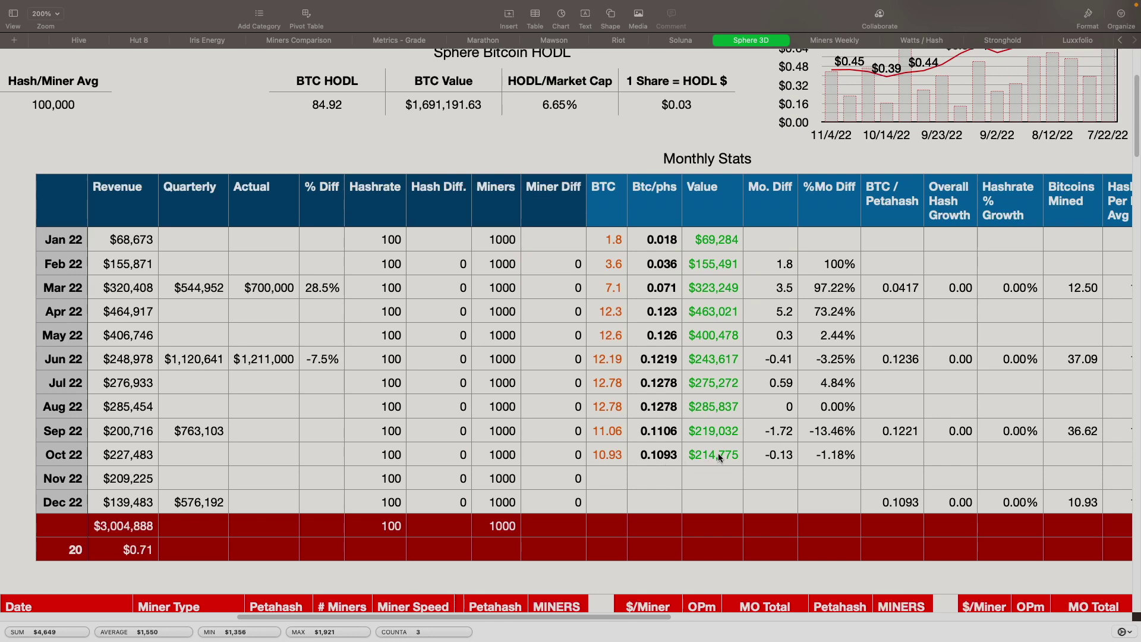
scroll(721, 455, right, 3)
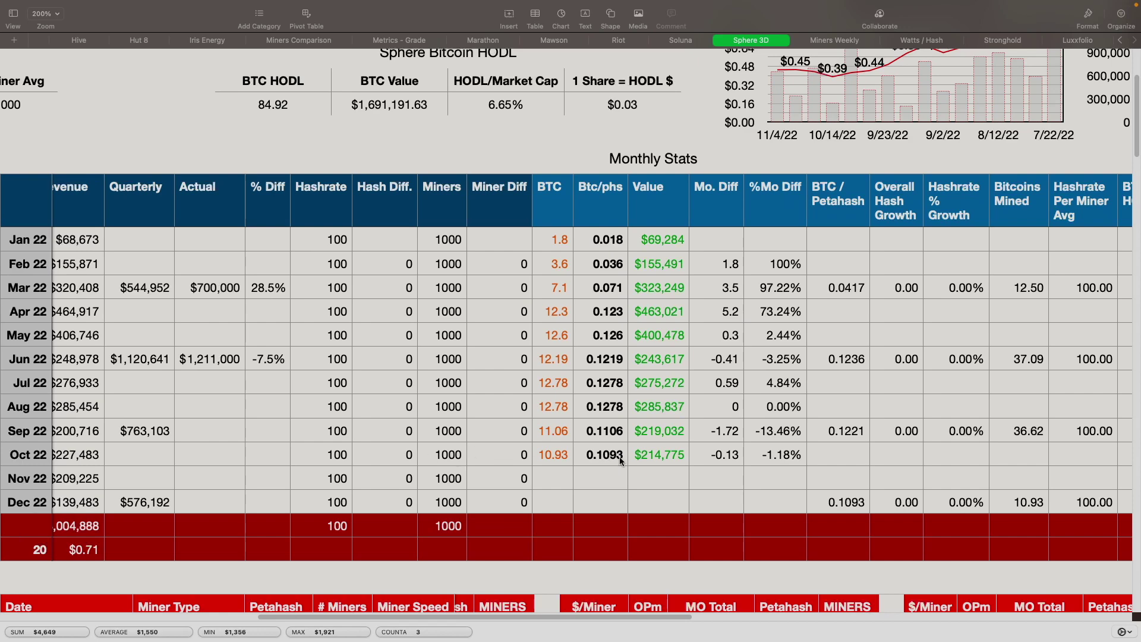
scroll(618, 456, right, 3)
scroll(618, 456, right, 5)
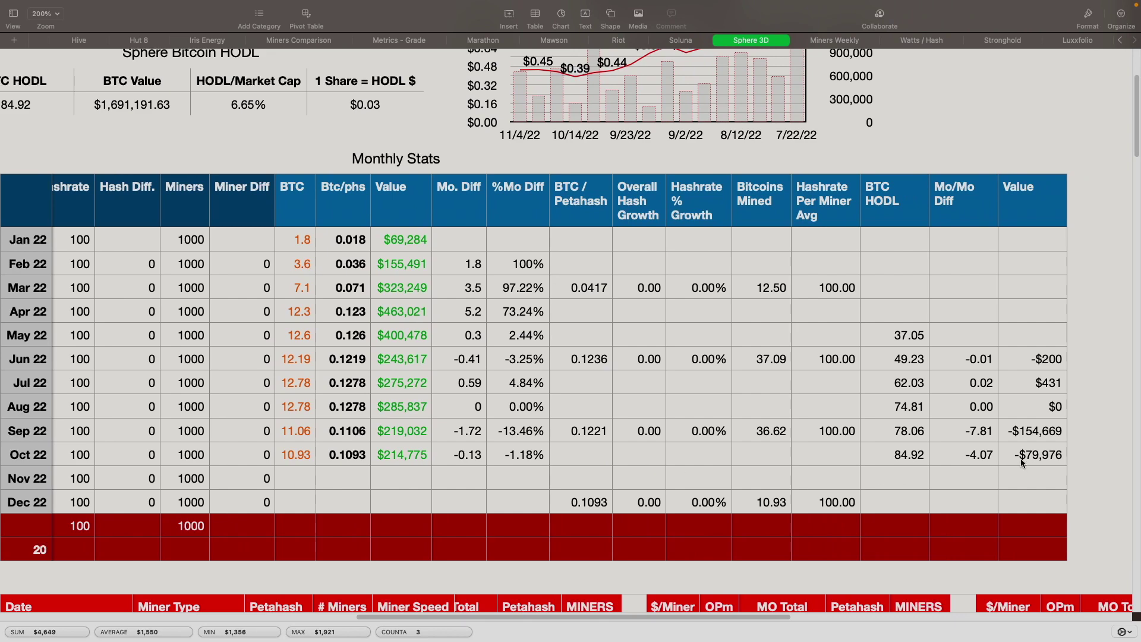
- Review the miner delivery schedule with its monthly totals and the Institutions ownership table
scroll(590, 440, down, 10)
scroll(783, 464, down, 3)
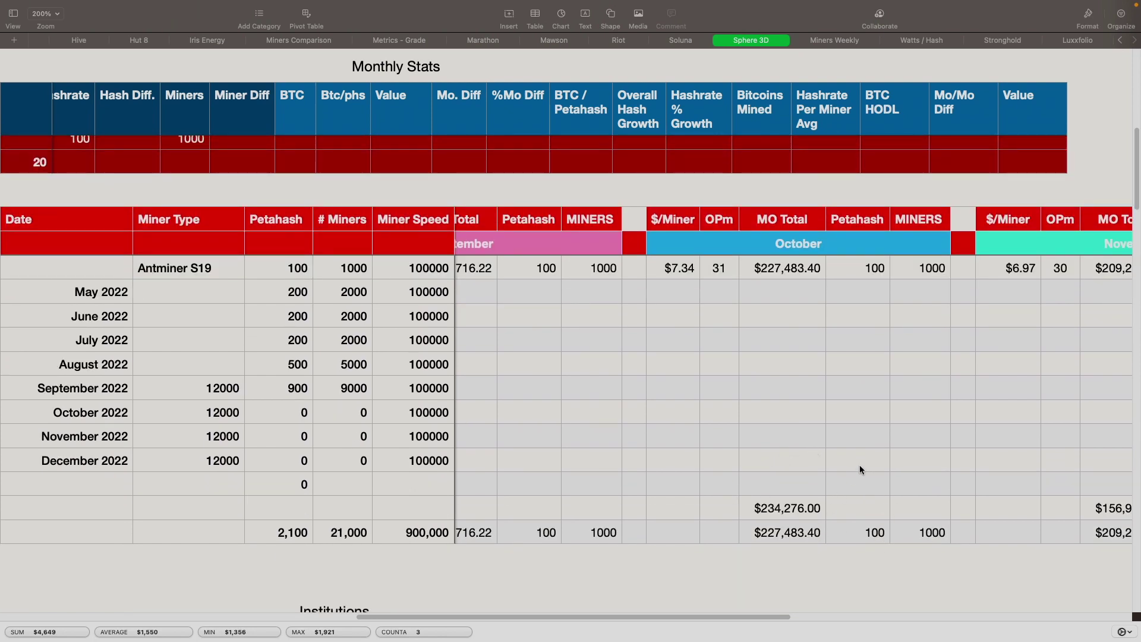
scroll(432, 388, down, 5)
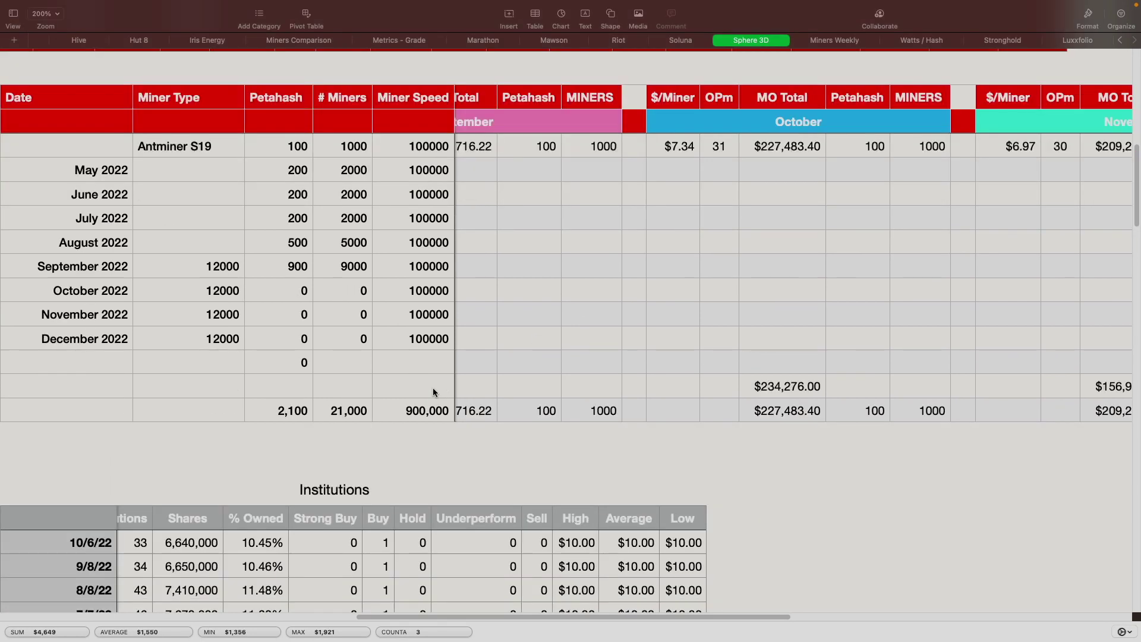
scroll(172, 510, left, 3)
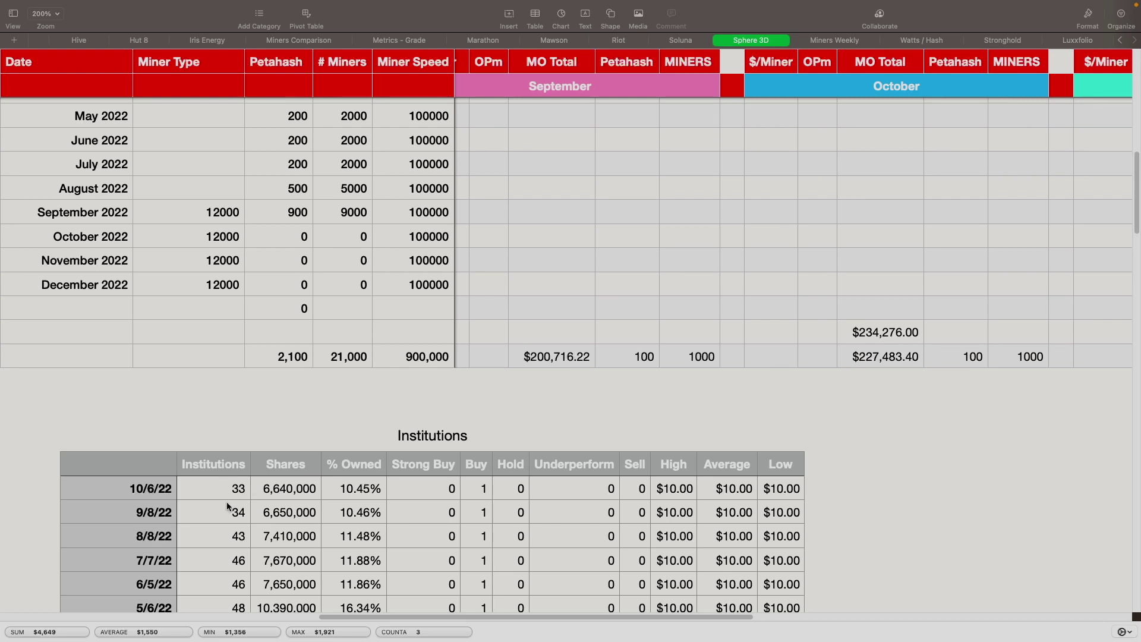
scroll(227, 506, left, 3)
scroll(227, 488, up, 10)
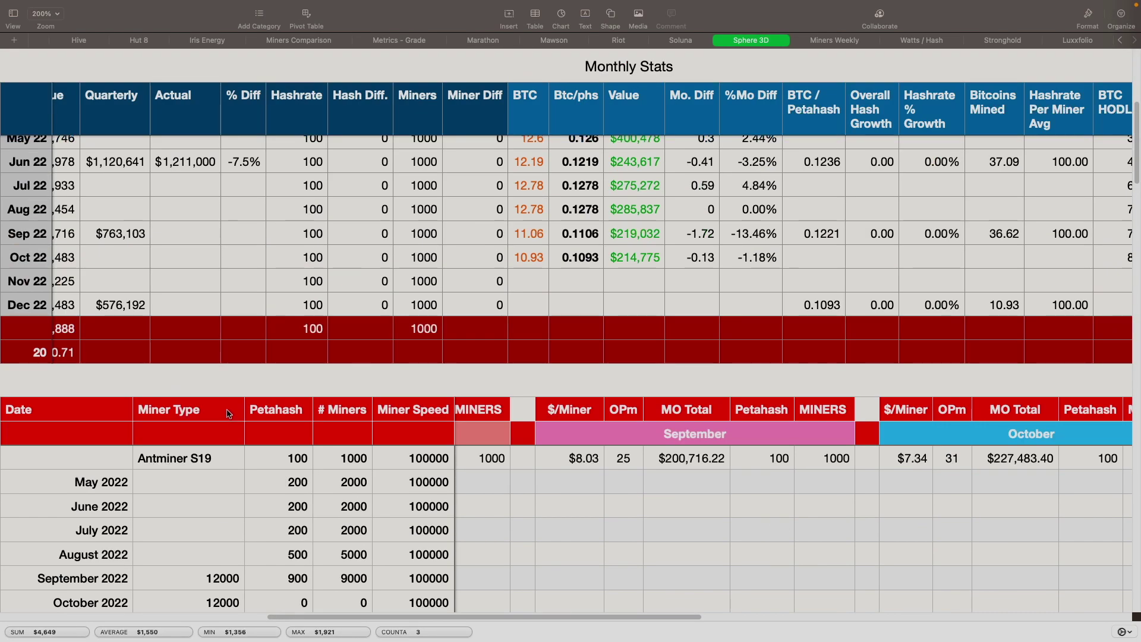
scroll(229, 414, left, 10)
scroll(390, 333, up, 5)
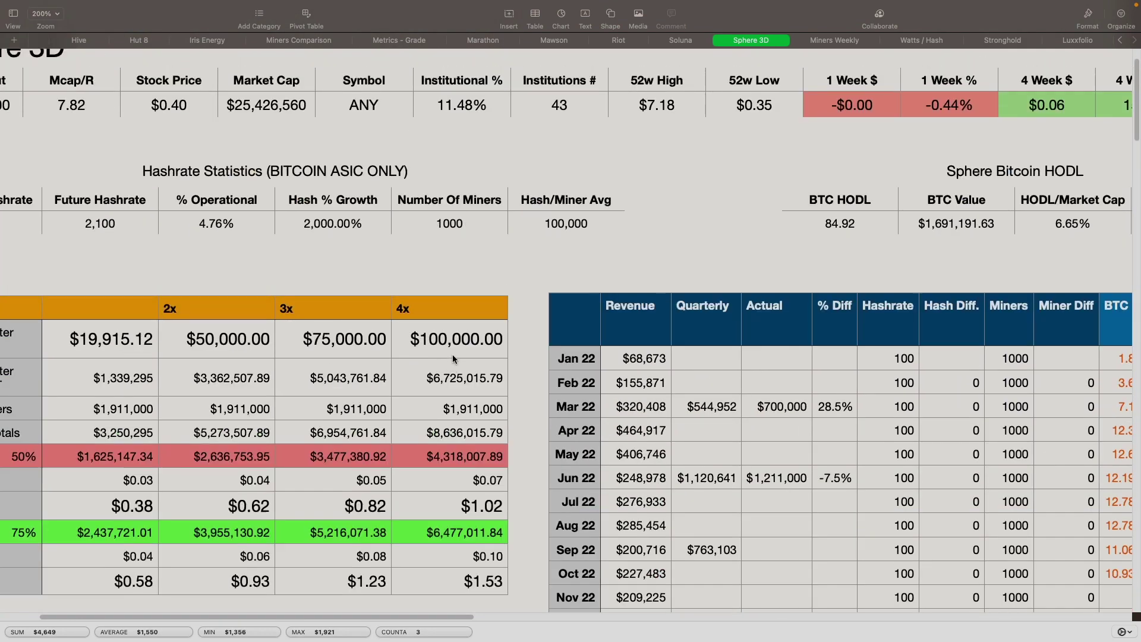
- Look up the Q3 2022 digital mining revenue in the Quarterly Financials table
scroll(452, 359, down, 5)
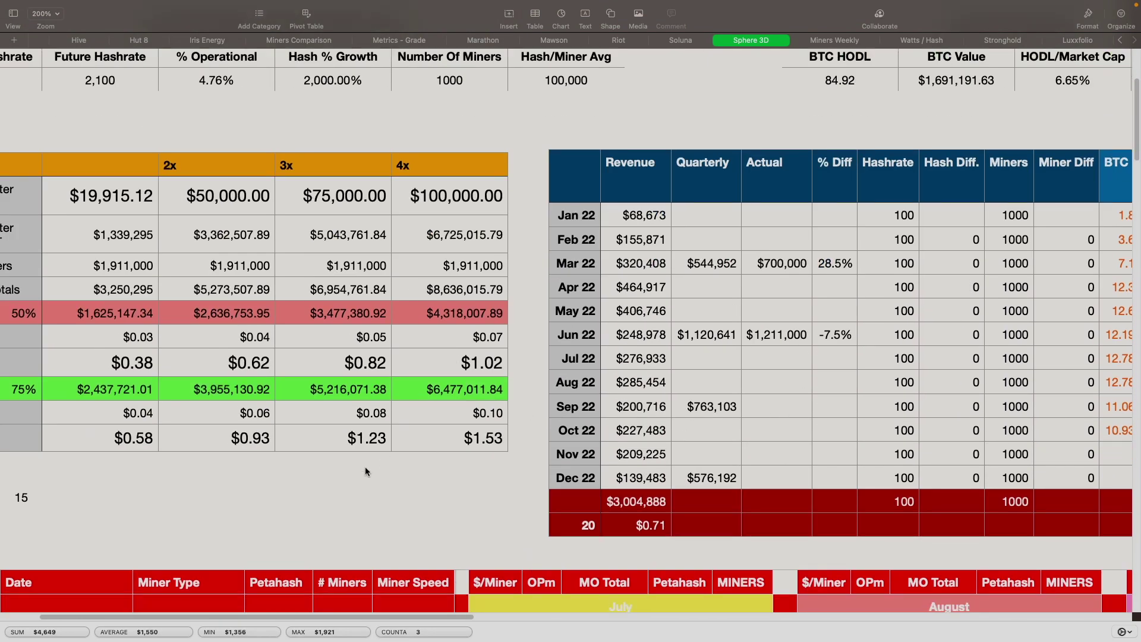
scroll(364, 471, down, 4)
scroll(369, 470, up, 7)
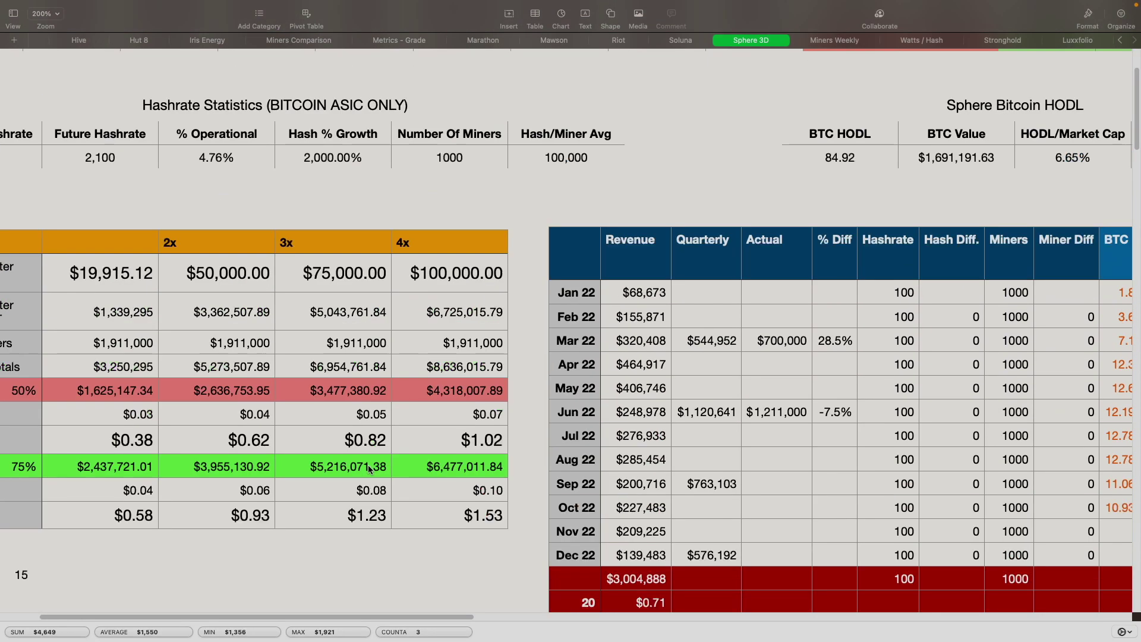
scroll(373, 472, down, 15)
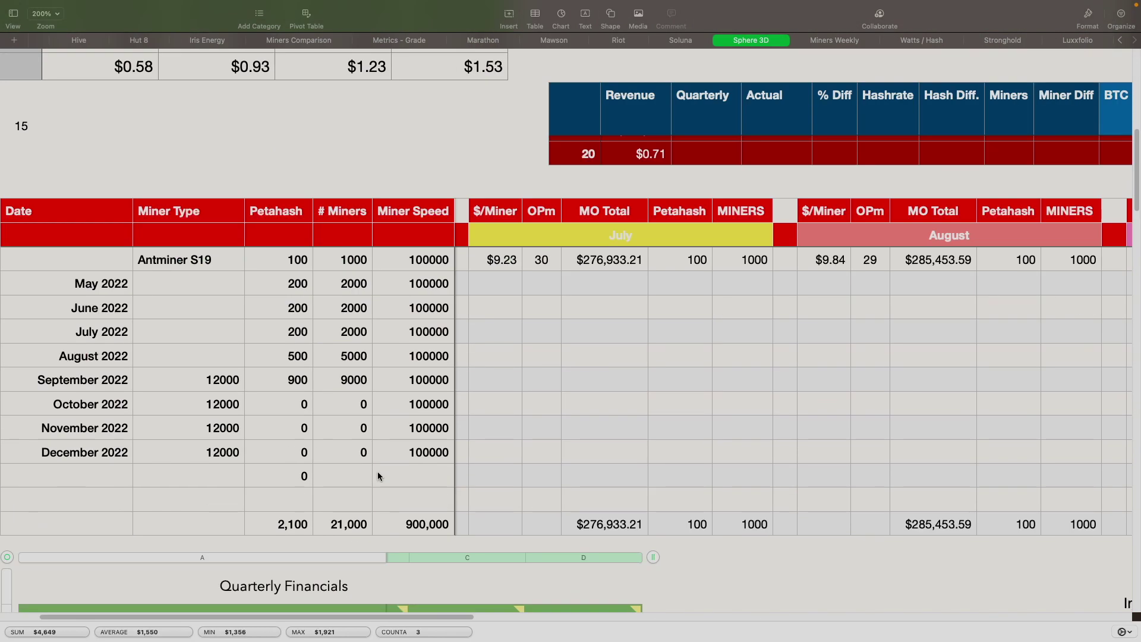
scroll(378, 475, down, 20)
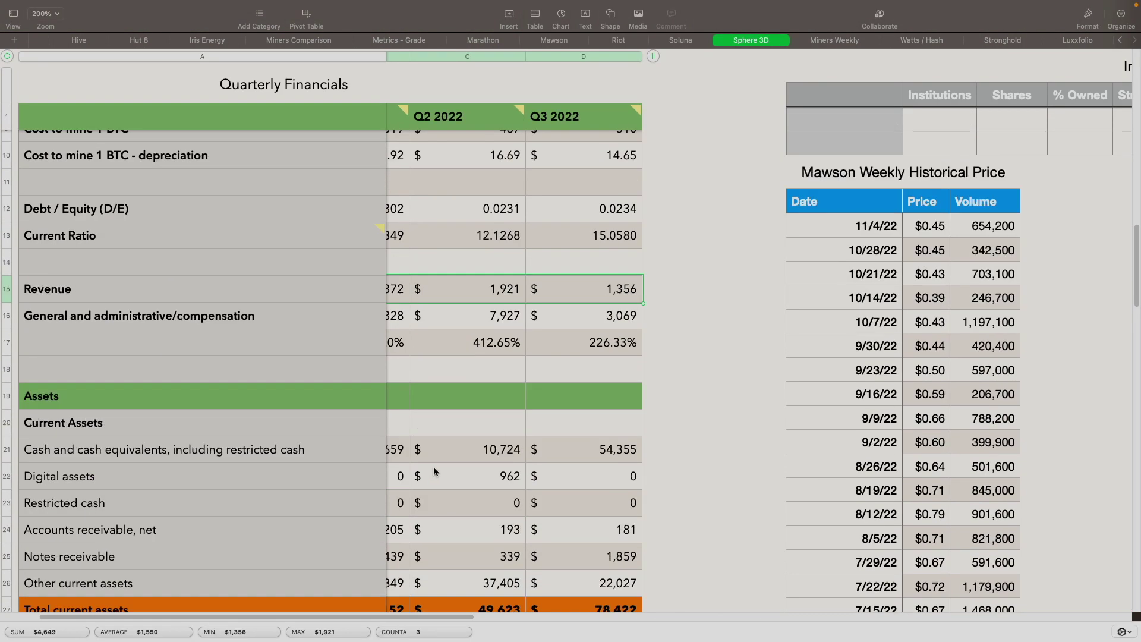
scroll(563, 504, down, 14)
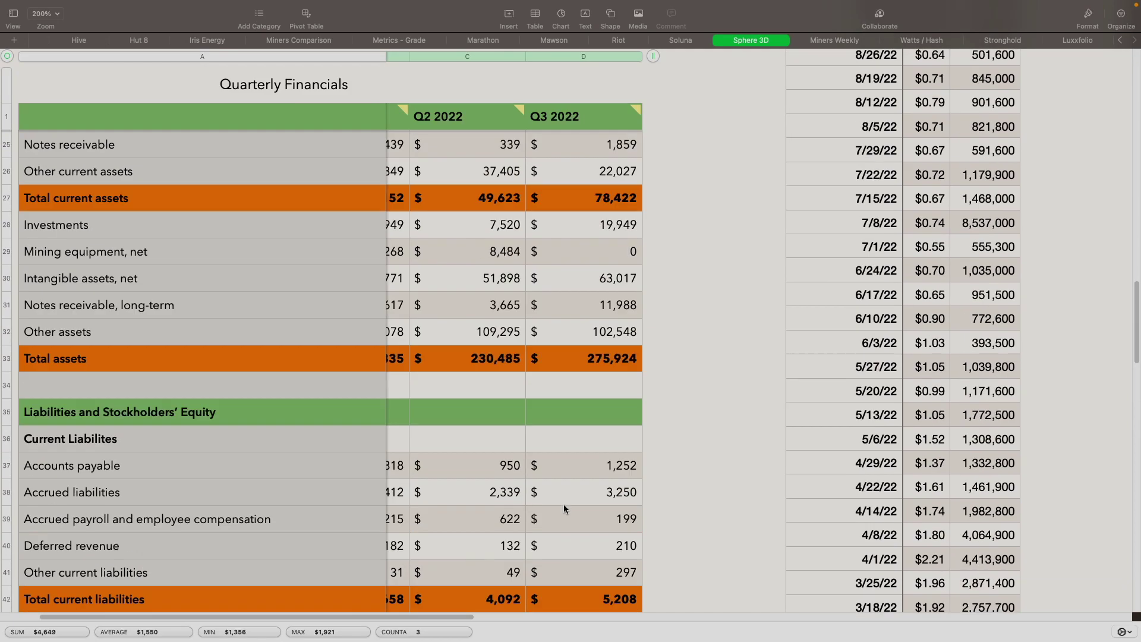
scroll(564, 504, down, 16)
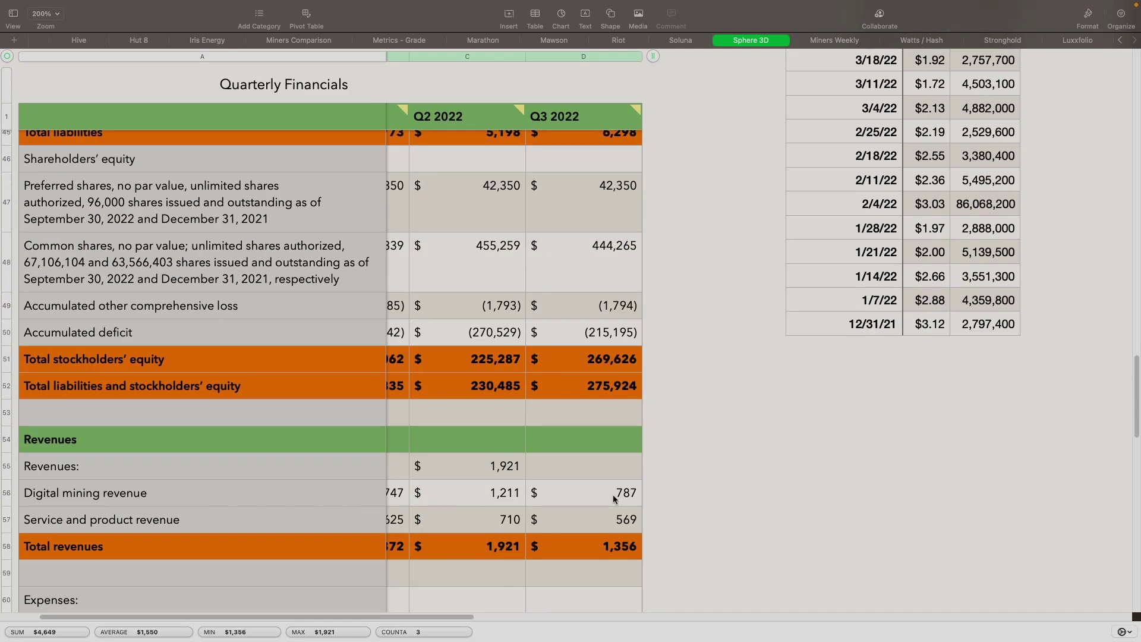
- Enter 787000 as the Sep 22 Actual revenue in the Monthly Stats table
scroll(613, 497, up, 20)
scroll(614, 500, up, 20)
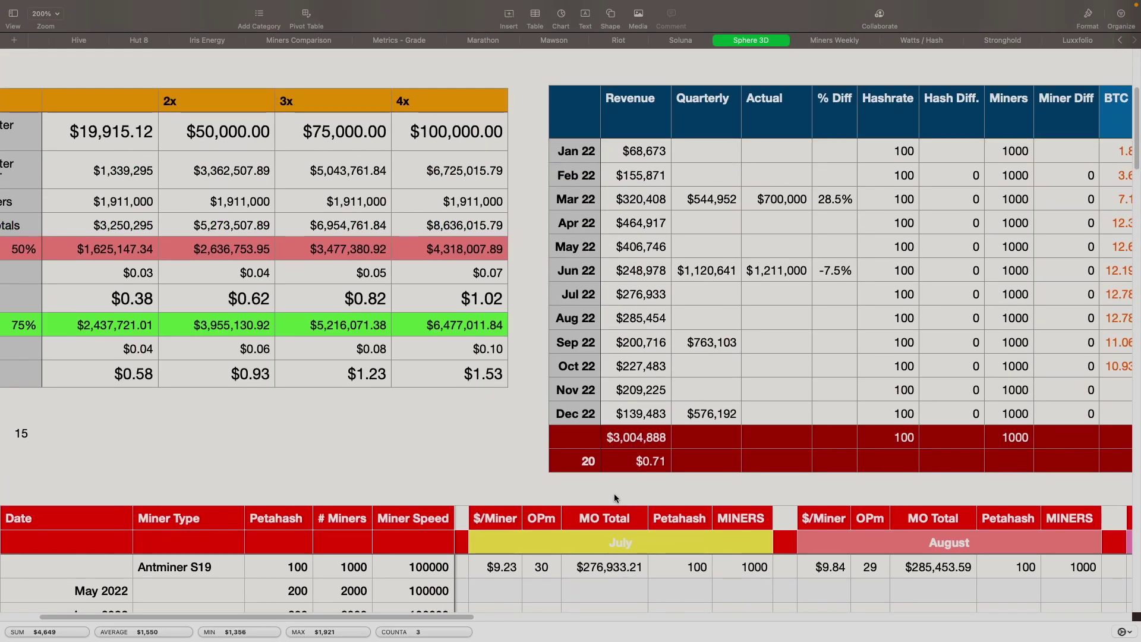
click(771, 339)
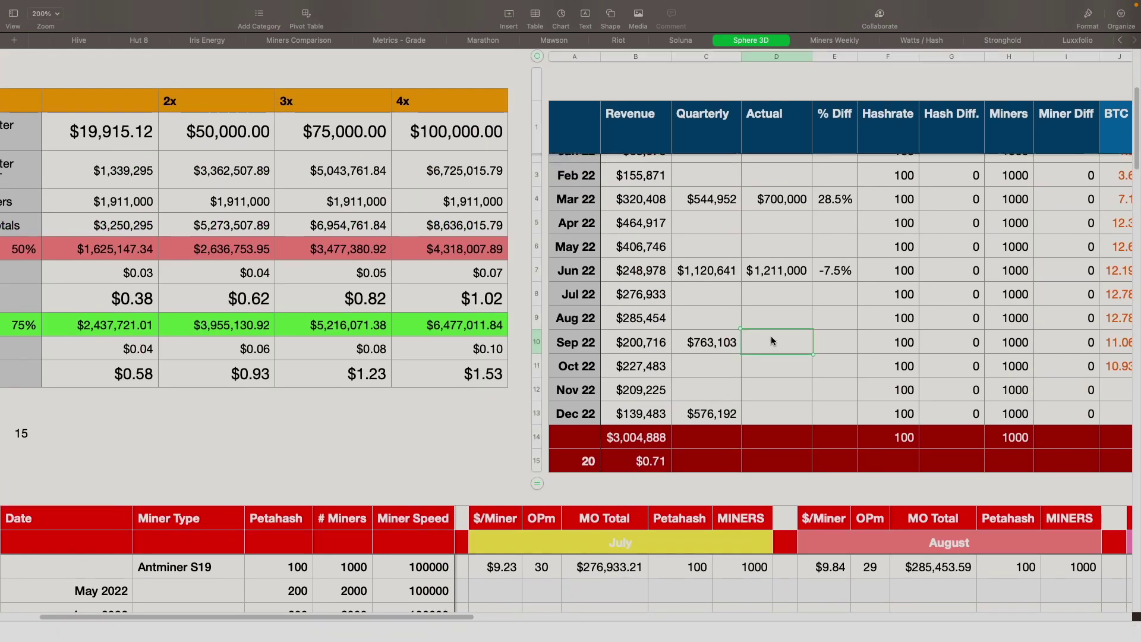
text(787)
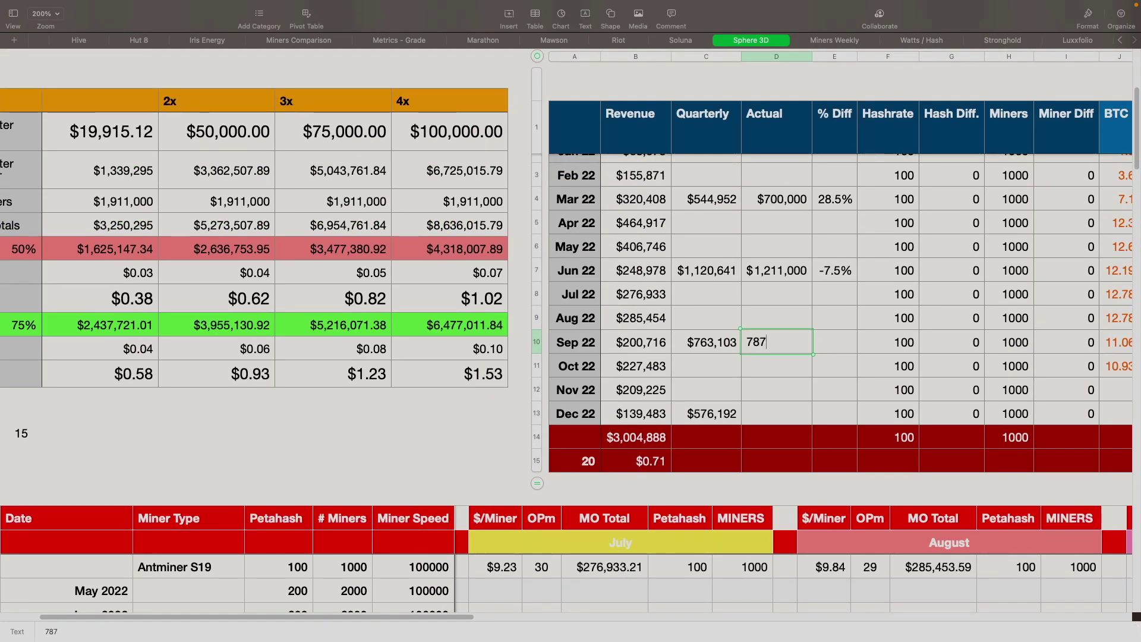
text(0000)
key(Tab)
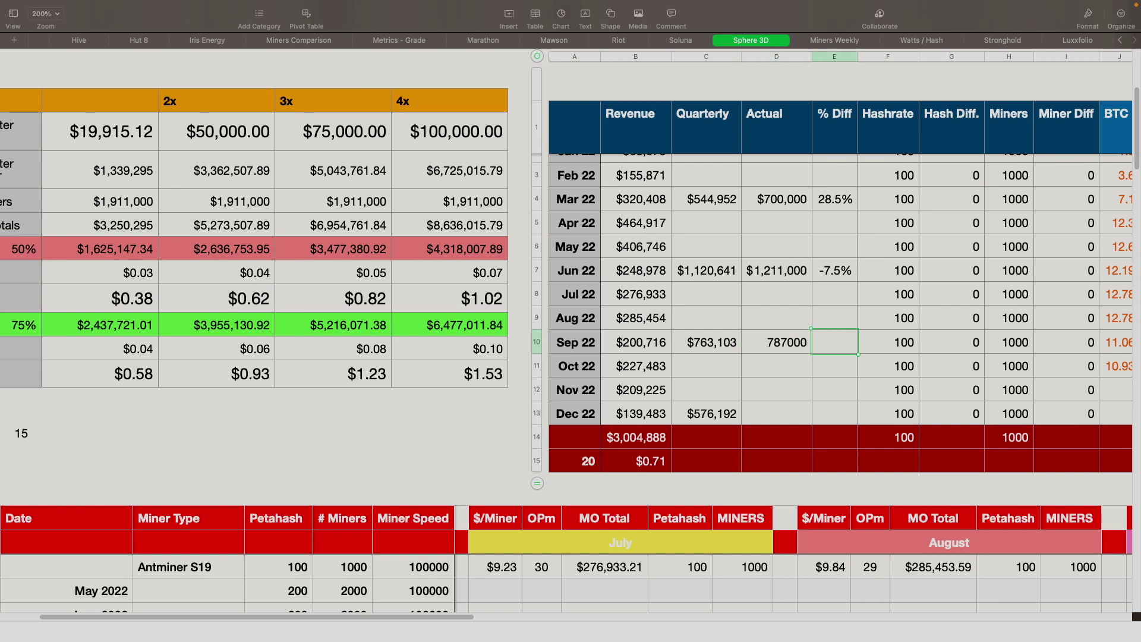
- Copy the Jun 22 % Diff formula into the Sep 22 row of the Monthly Stats table
click(823, 277)
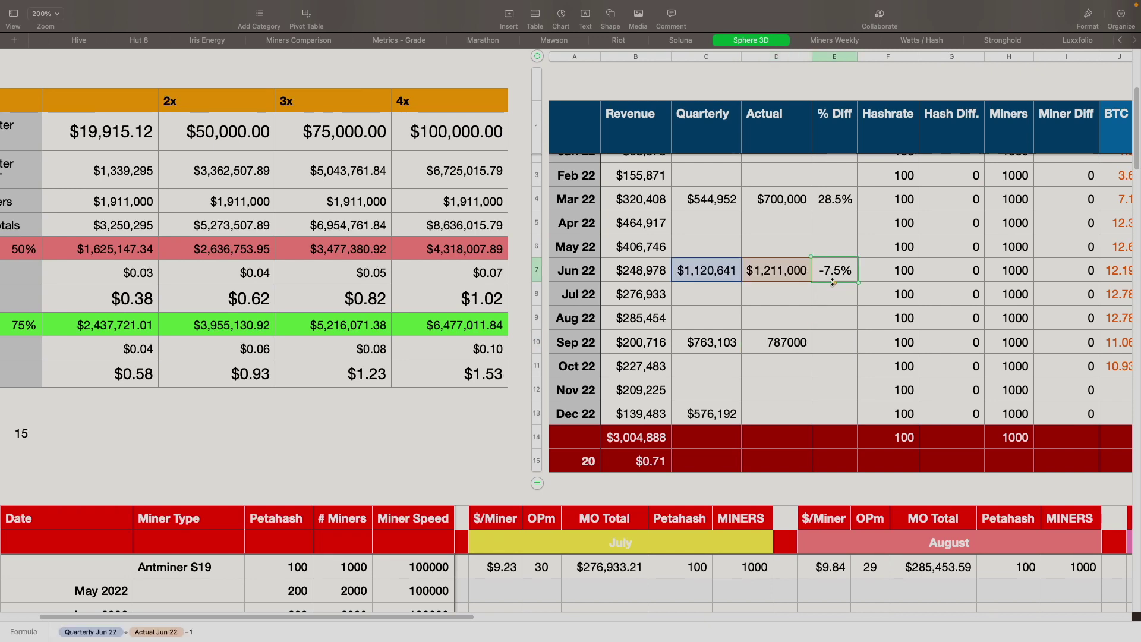
key(cmd+c)
click(833, 337)
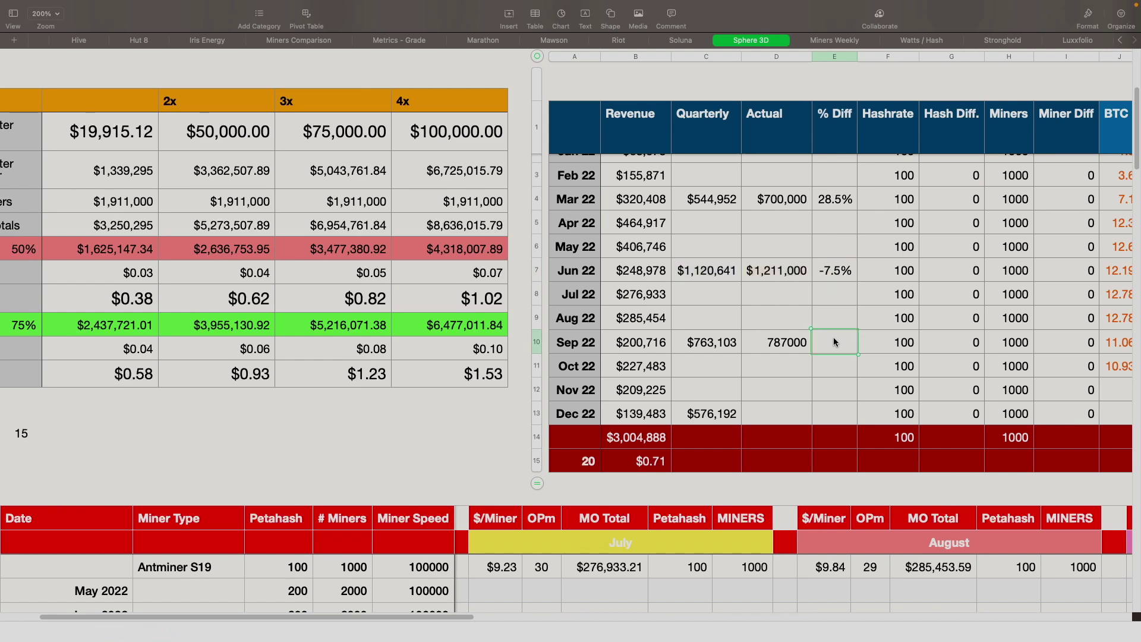
key(cmd+v)
- Copy the Jun 22 Actual cell onto Sep 22 Actual for its currency format, and set the value to 787,000
click(778, 344)
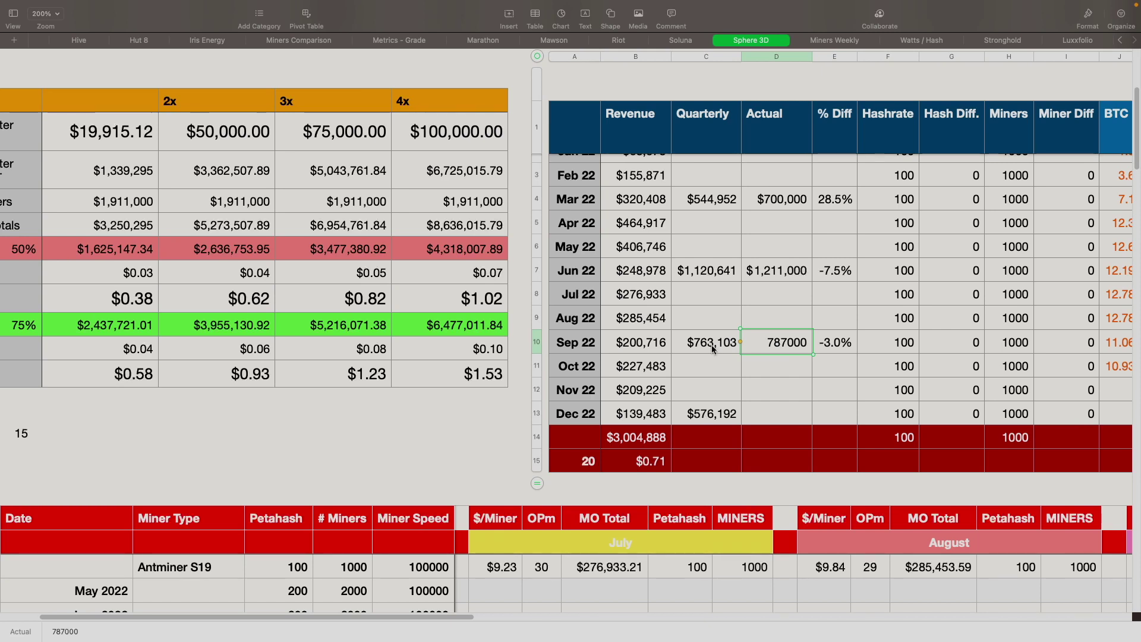
scroll(633, 327, left, 4)
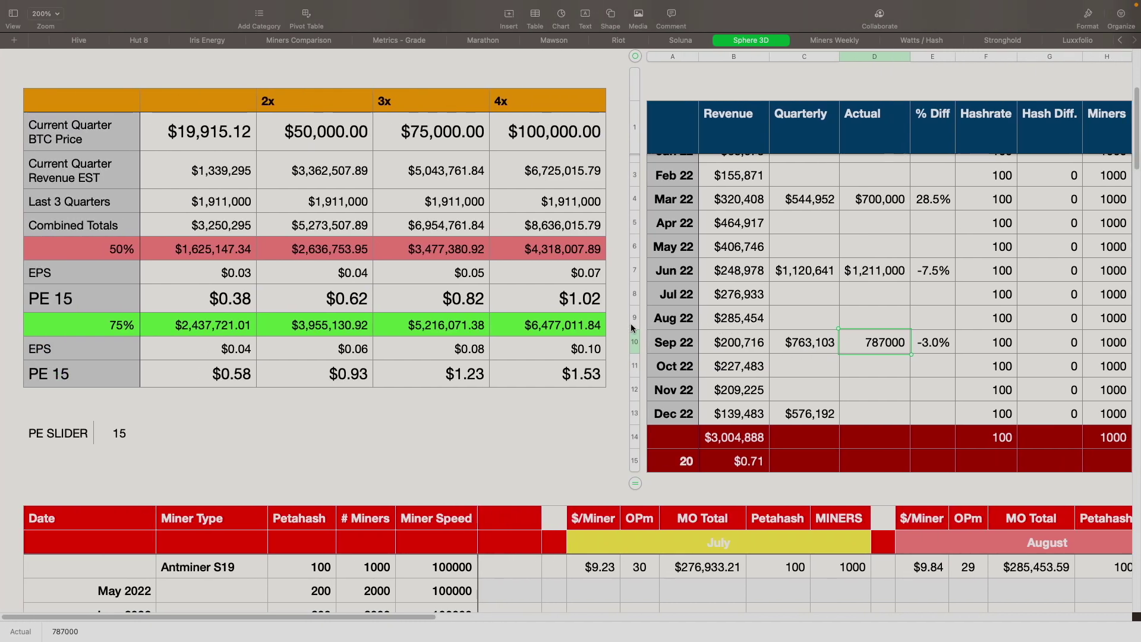
scroll(870, 346, right, 4)
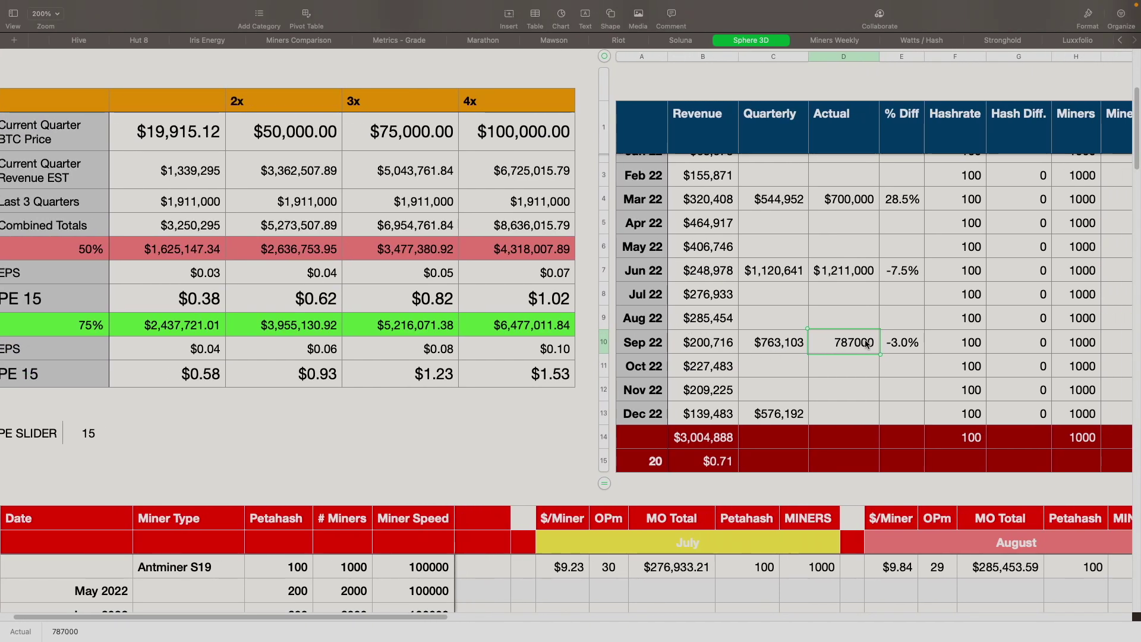
click(717, 347)
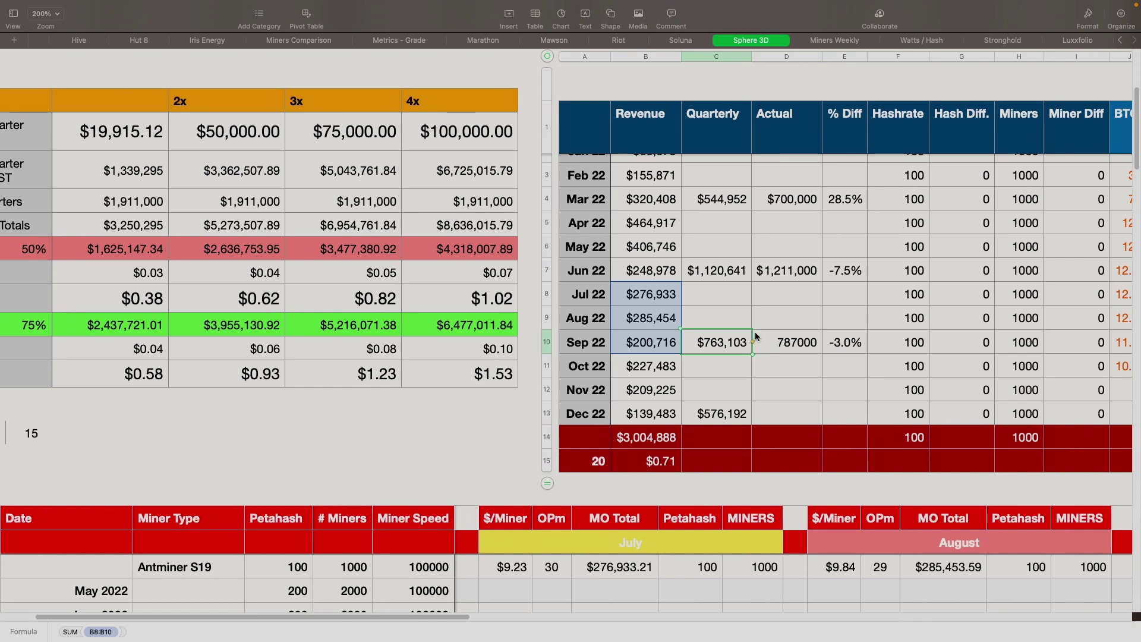
click(781, 274)
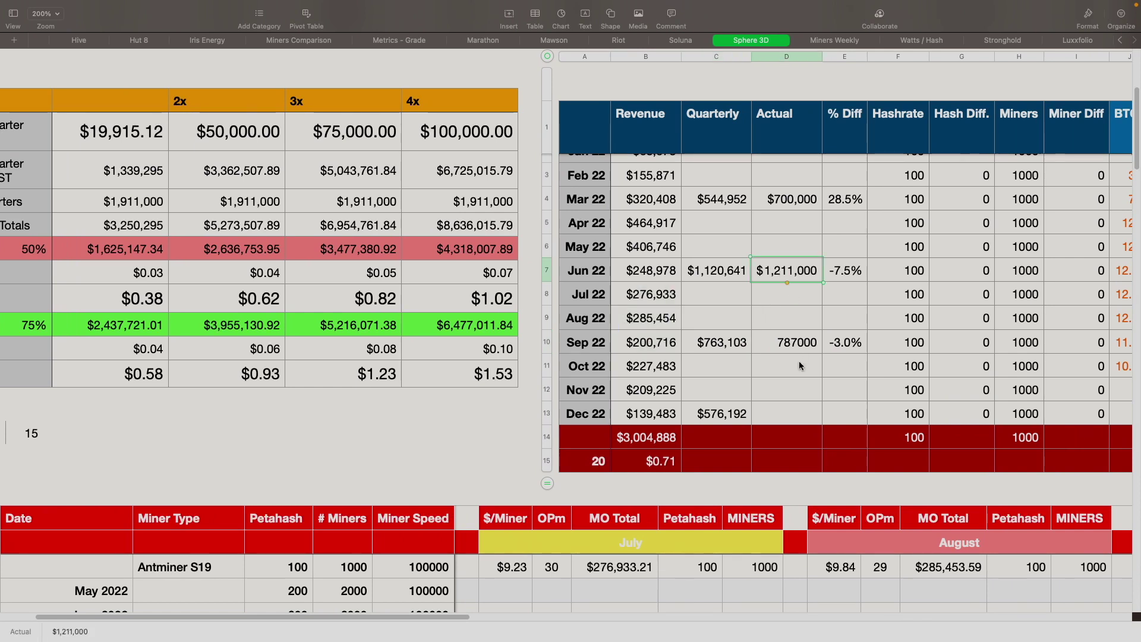
click(799, 346)
key(super+v)
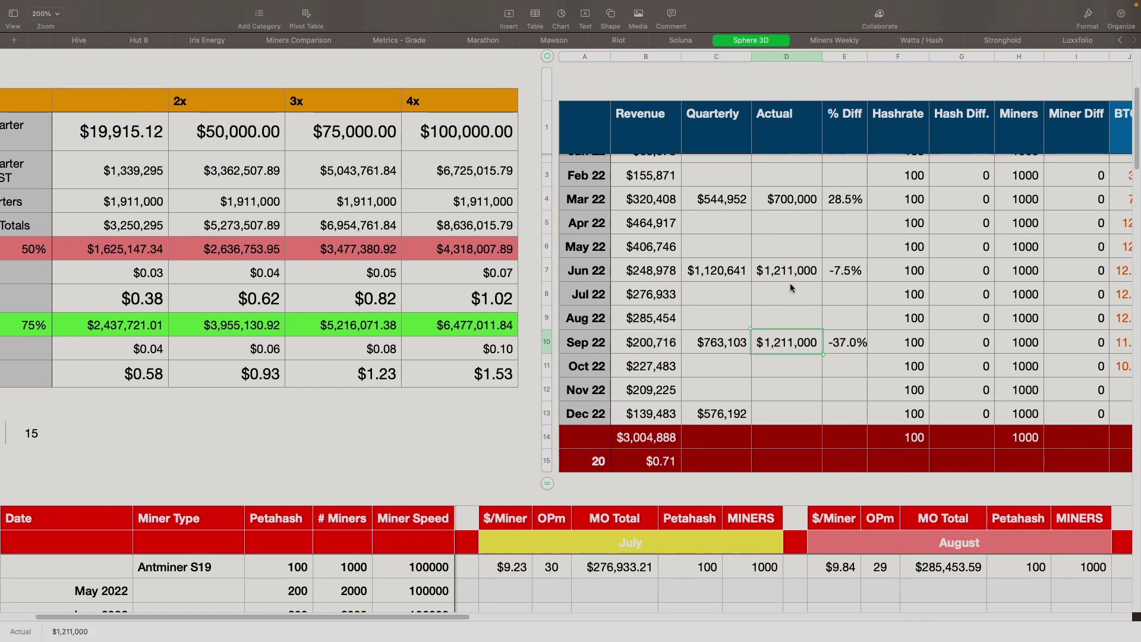
text(7)
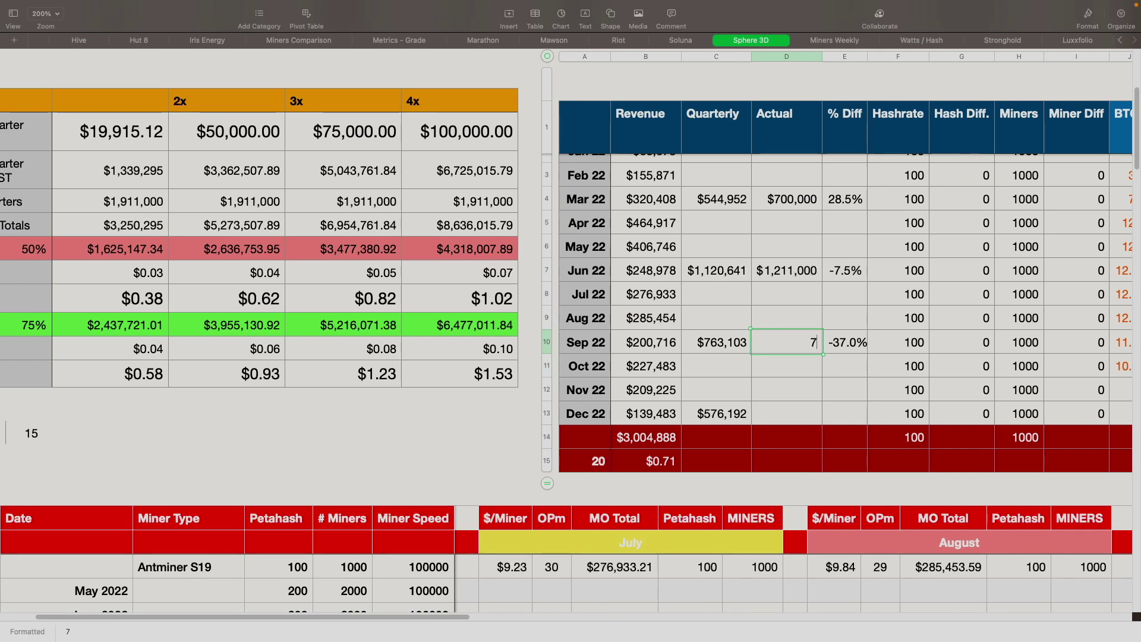
text(87,000)
key(Return)
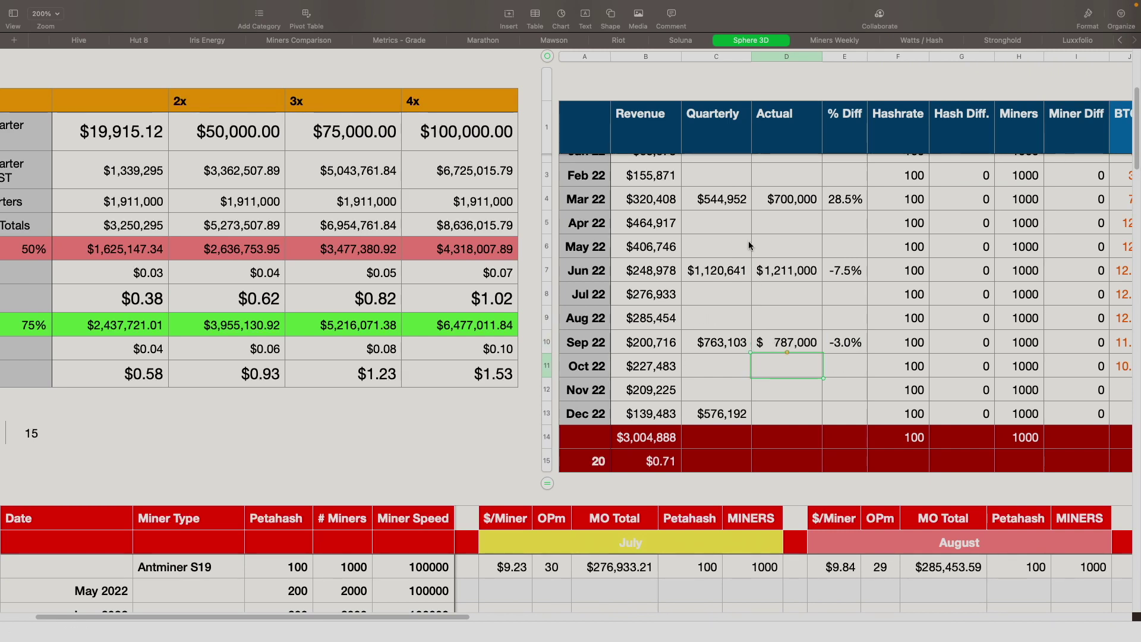
- Change the Current Quarter Revenue EST formula under the $19,915.12 BTC price to reference only the Dec 22 Quarterly value
scroll(249, 233, left, 3)
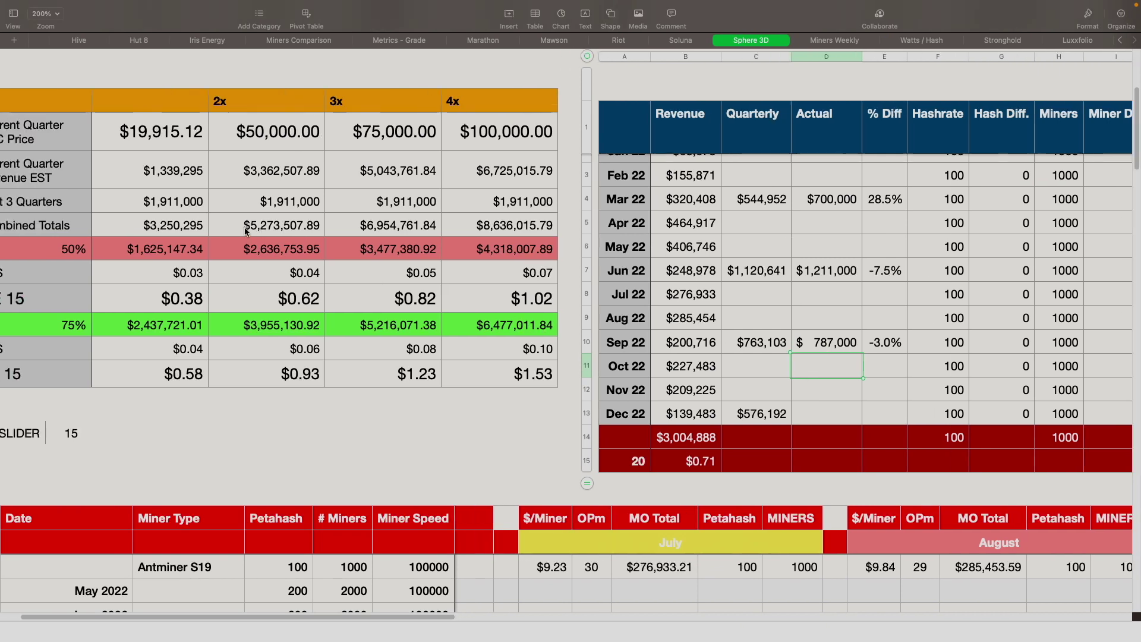
click(221, 178)
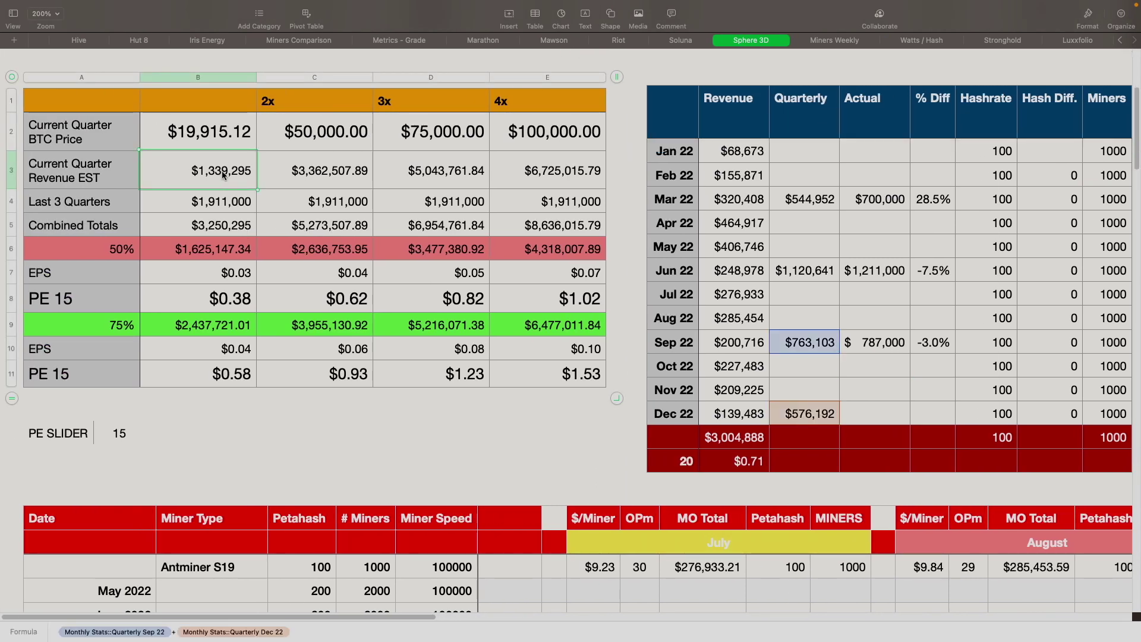
double_click(223, 172)
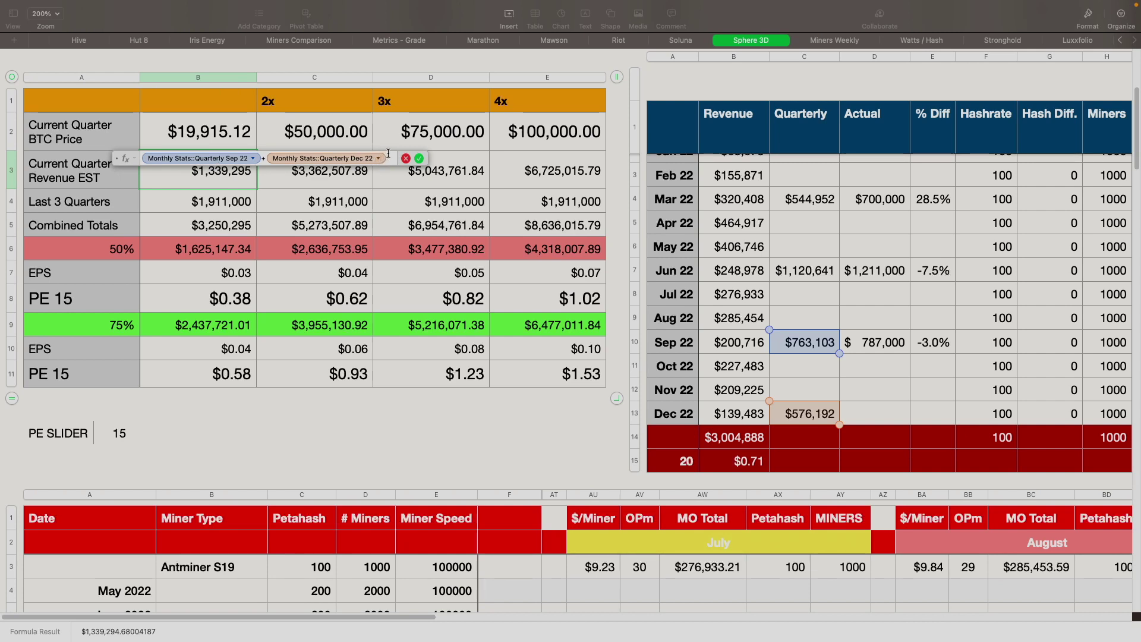
key(BackSpace)
key(BackSpace)
key(BackSpace)
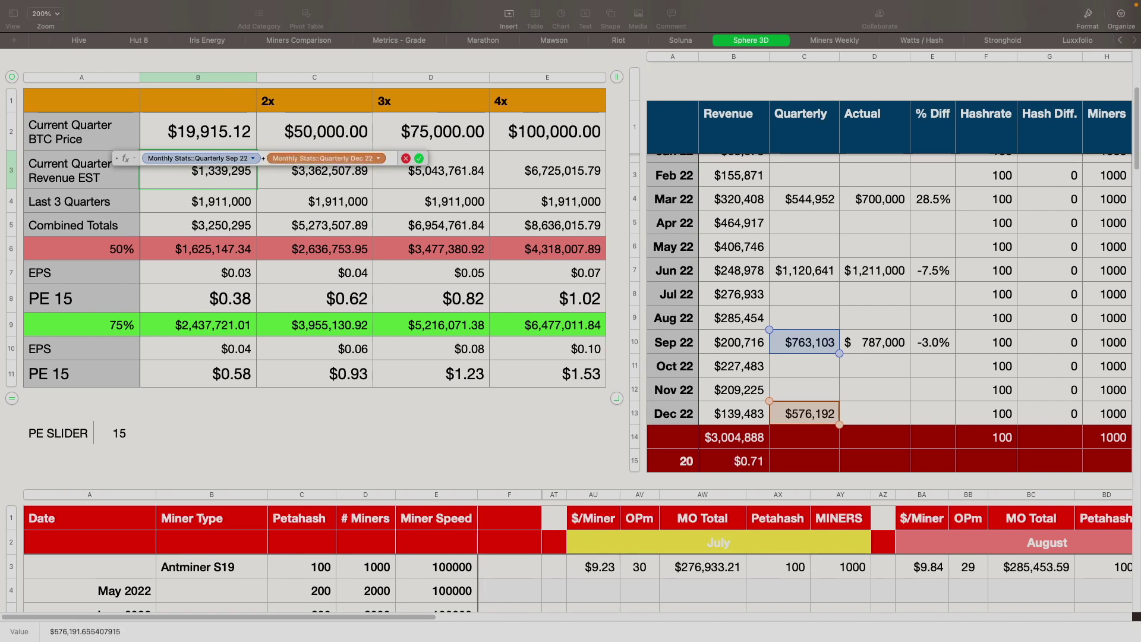
key(BackSpace)
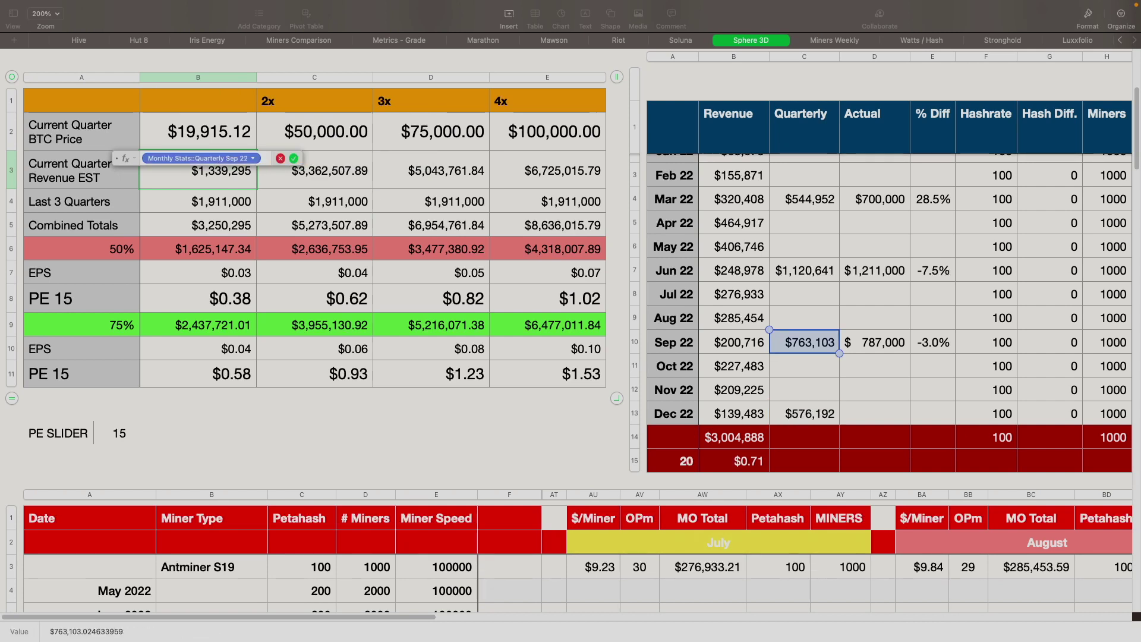
click(812, 413)
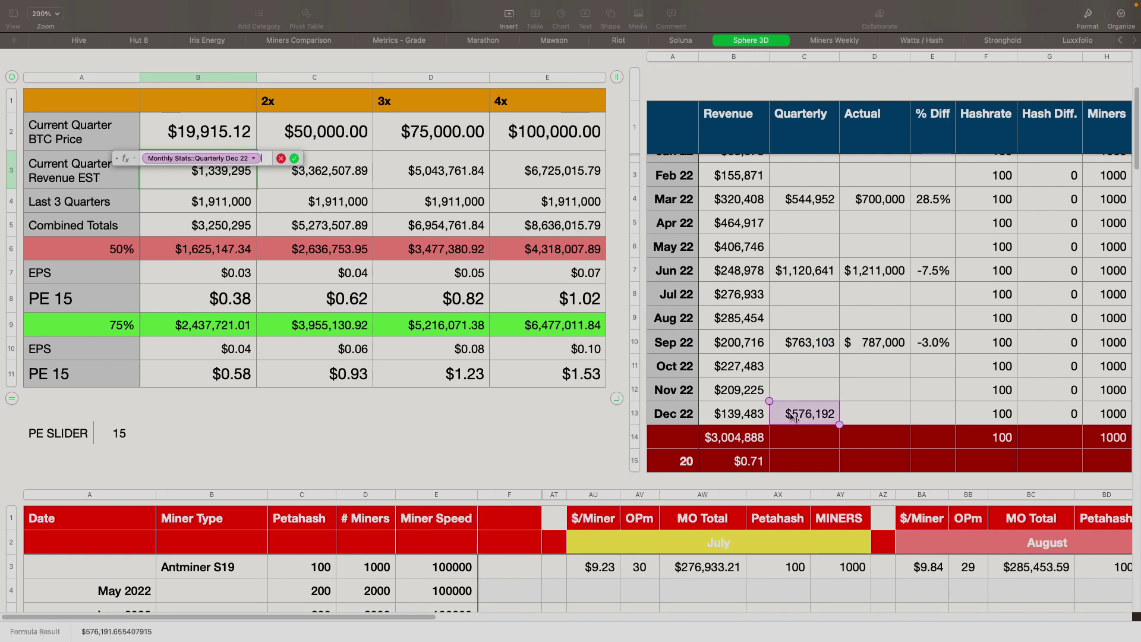
click(294, 158)
- Add the Sep 22 Actual revenue to the Last 3 Quarters formula alongside the Jun 22 and Mar 22 actuals
click(225, 206)
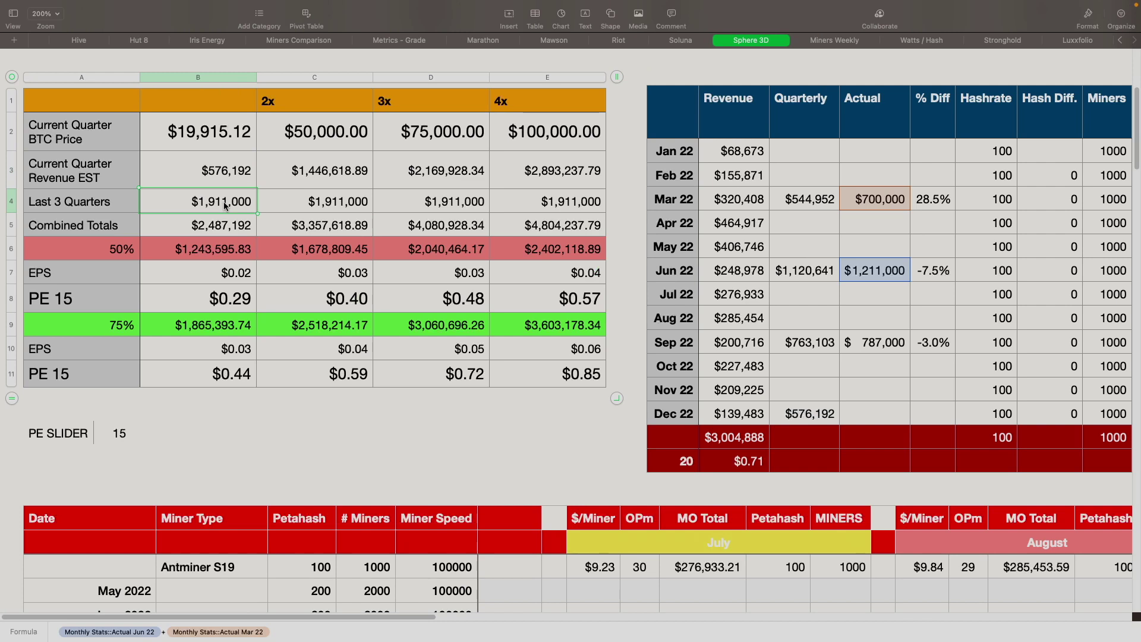
double_click(226, 206)
text(+ Monthly Stats::Actual Mar 22)
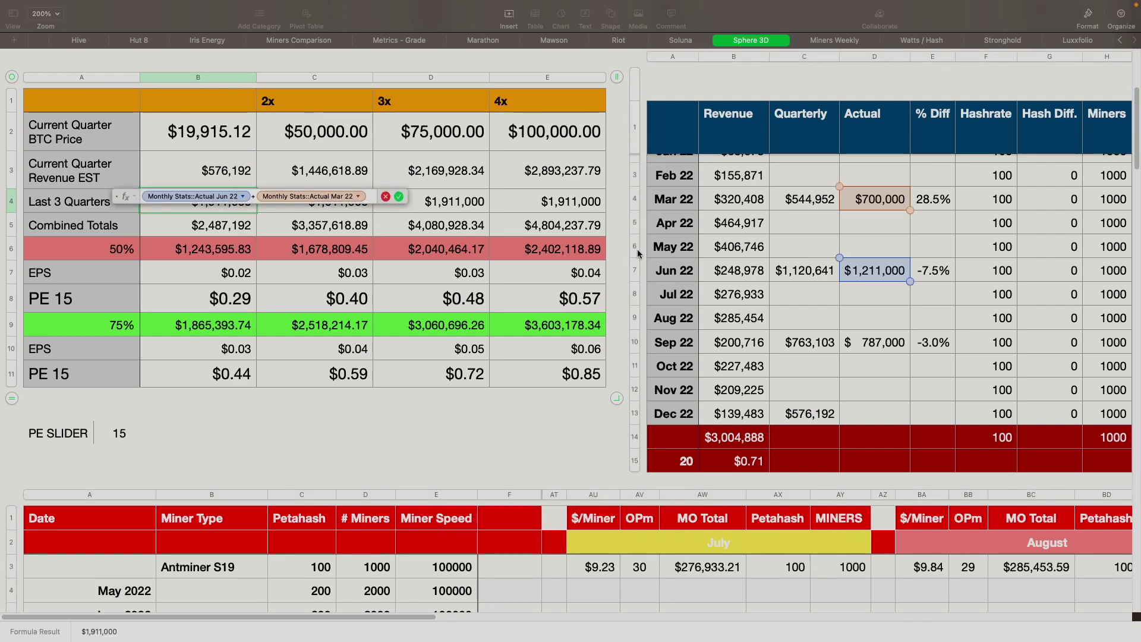
click(886, 347)
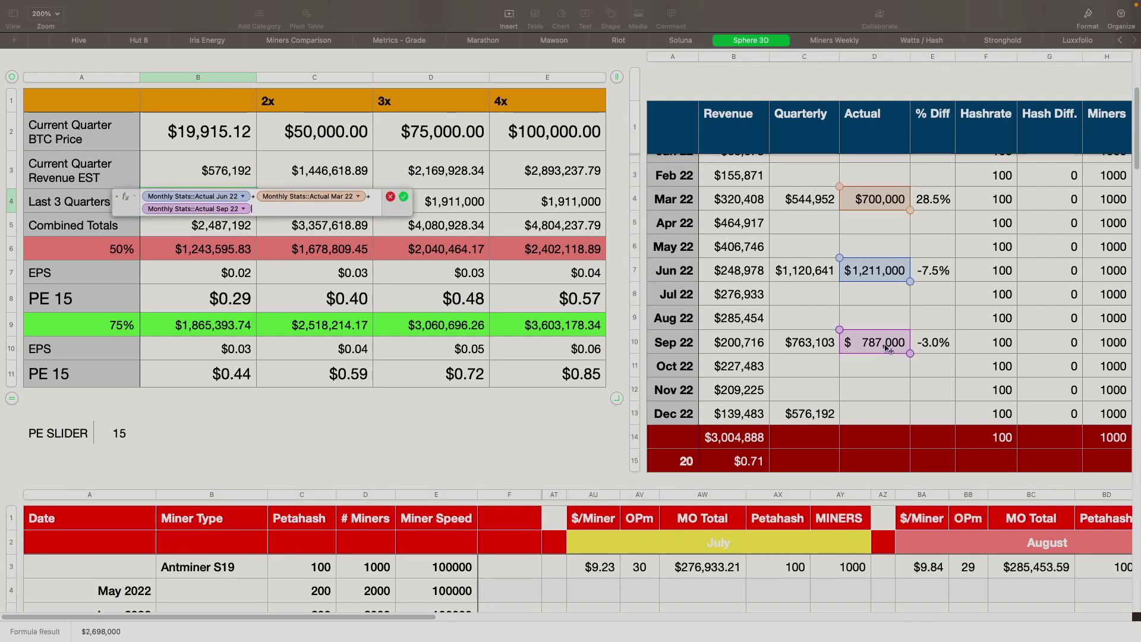
click(403, 196)
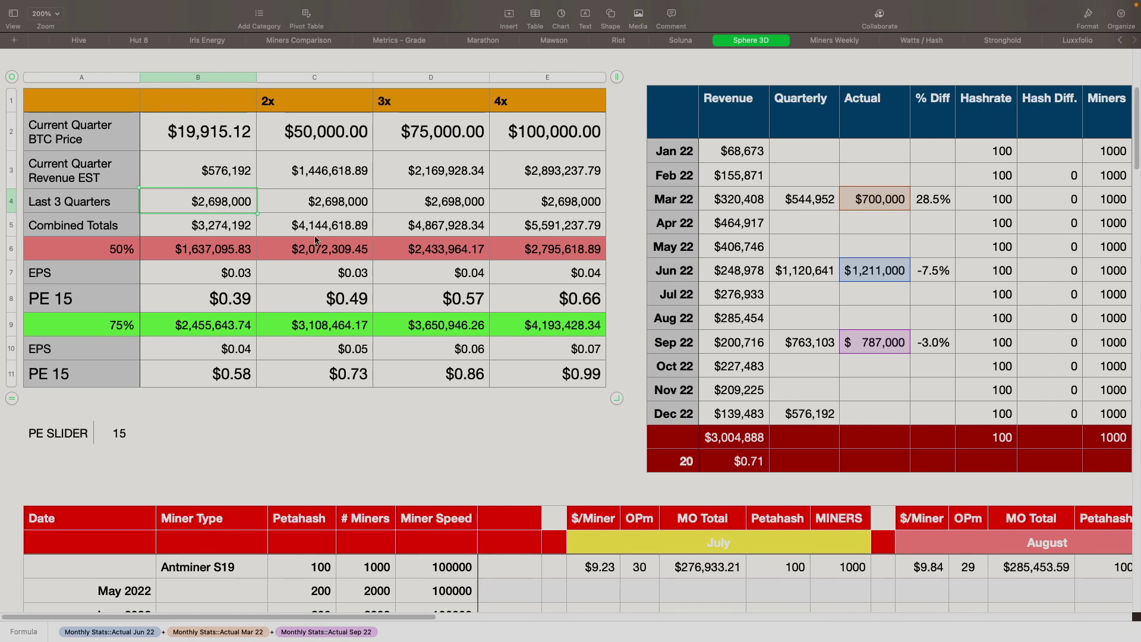
- Examine the valuation scenarios at each BTC price, covering the 50% and 75% margins, EPS and PE 15 rows, against the company statistics
scroll(240, 272, up, 2)
scroll(240, 272, up, 1)
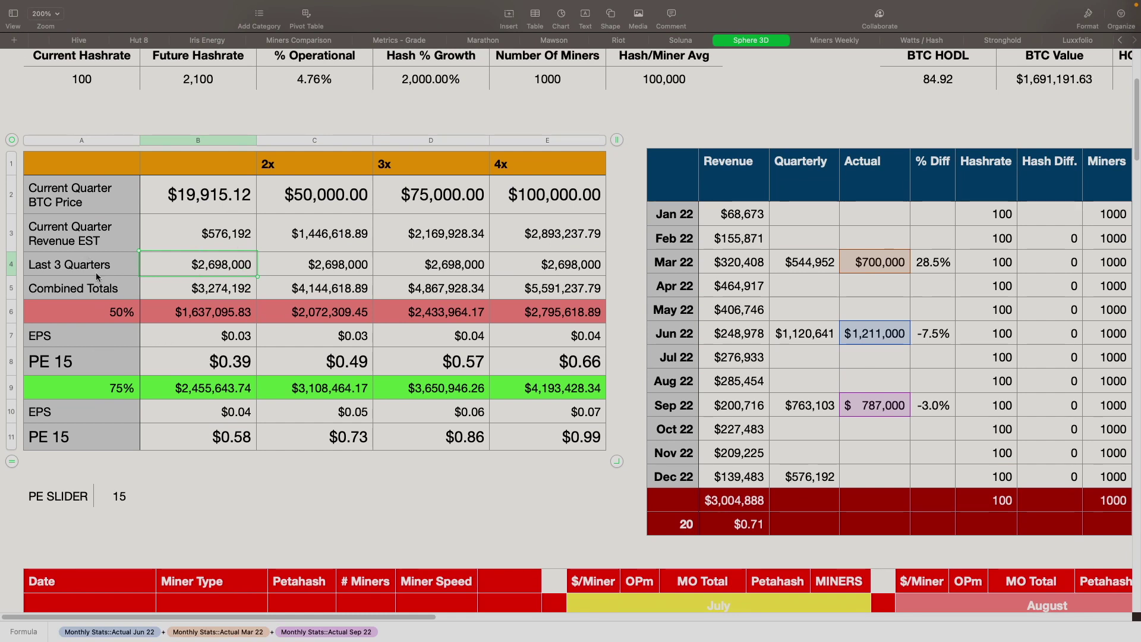
click(91, 366)
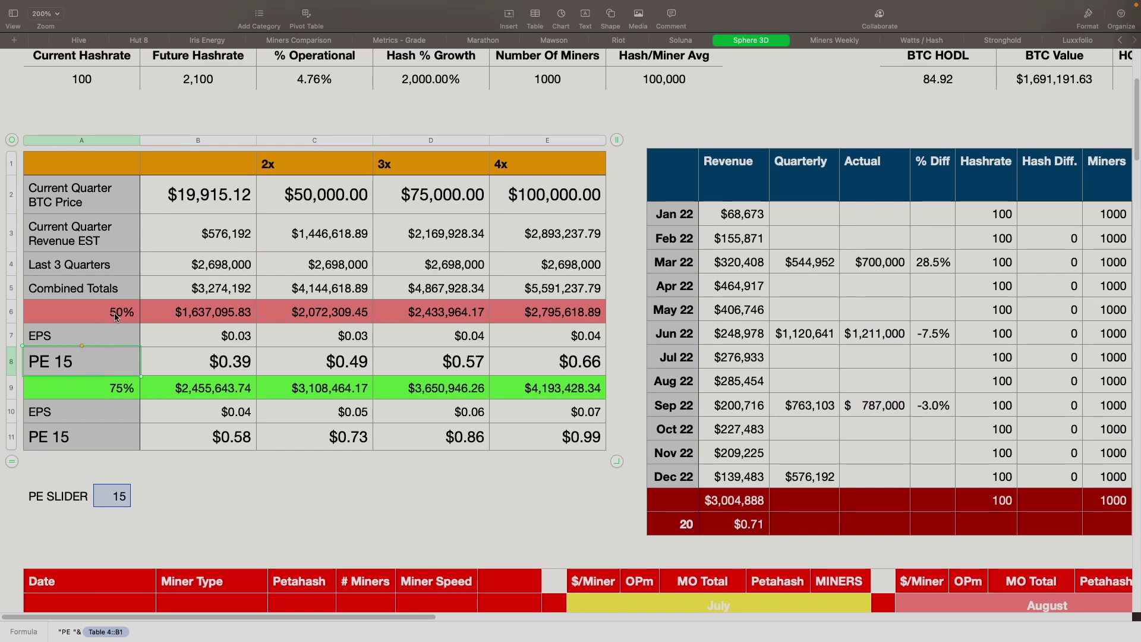
scroll(241, 369, up, 2)
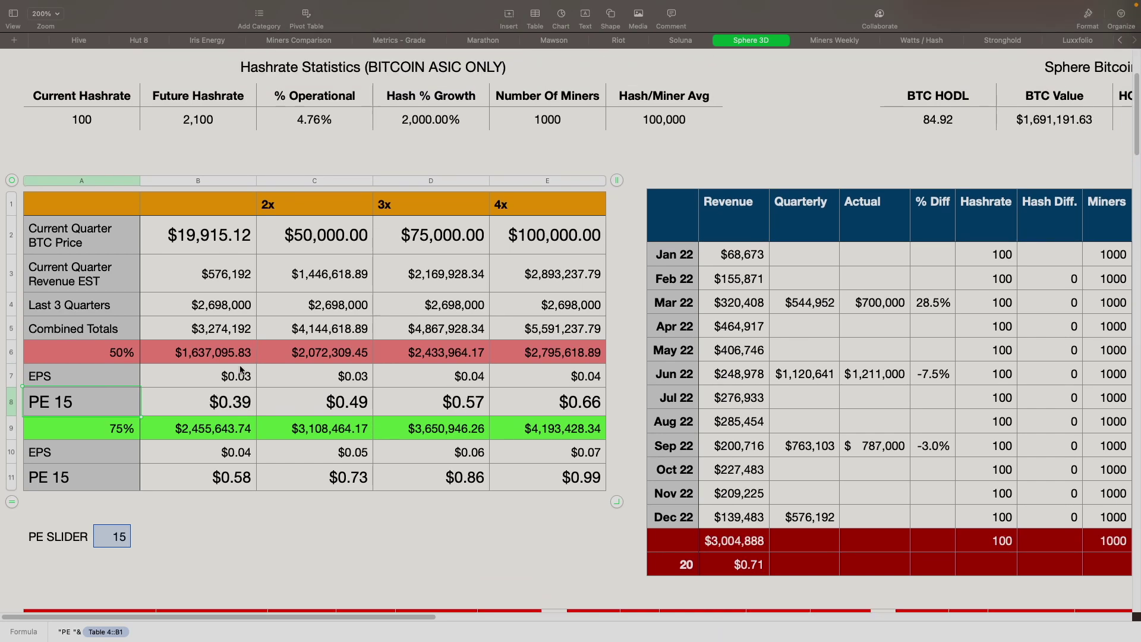
scroll(241, 369, up, 6)
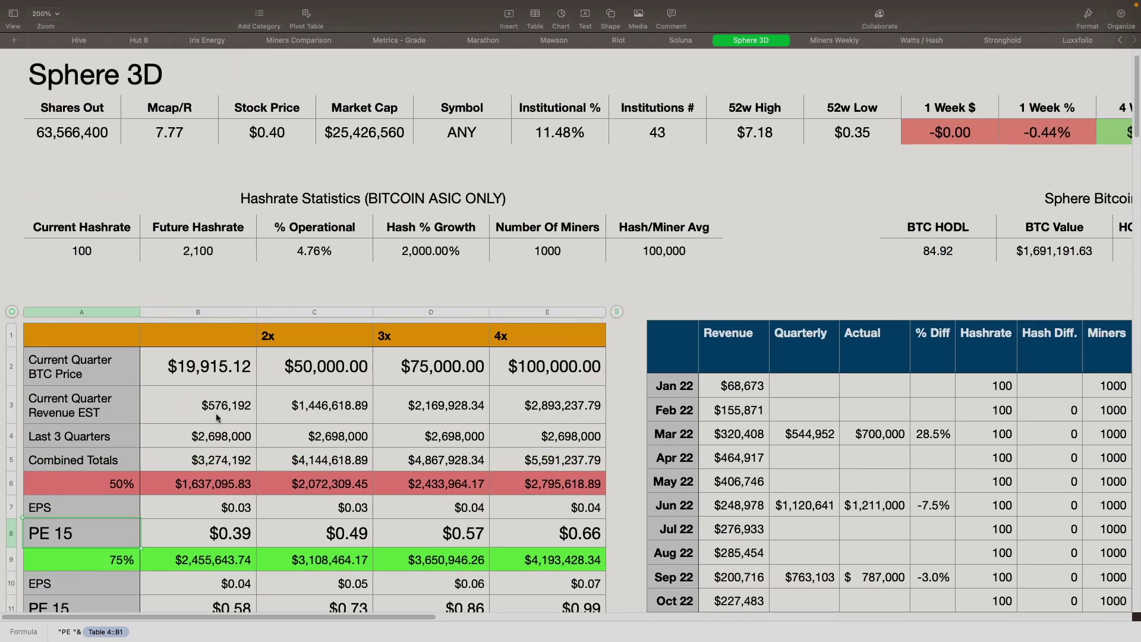
scroll(216, 412, down, 5)
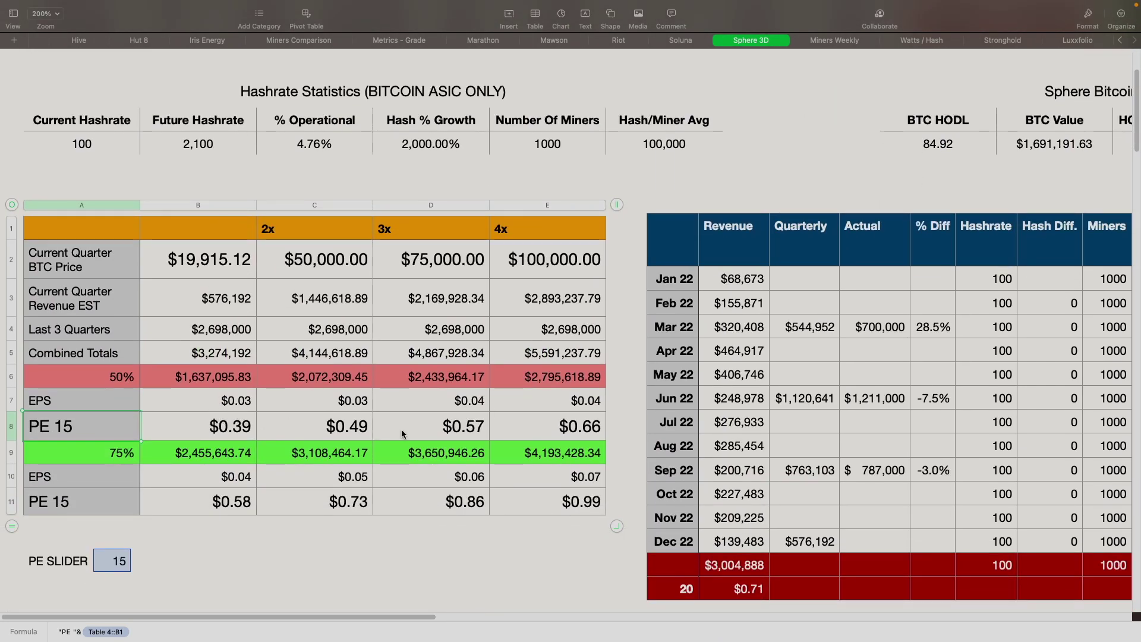
scroll(264, 446, down, 1)
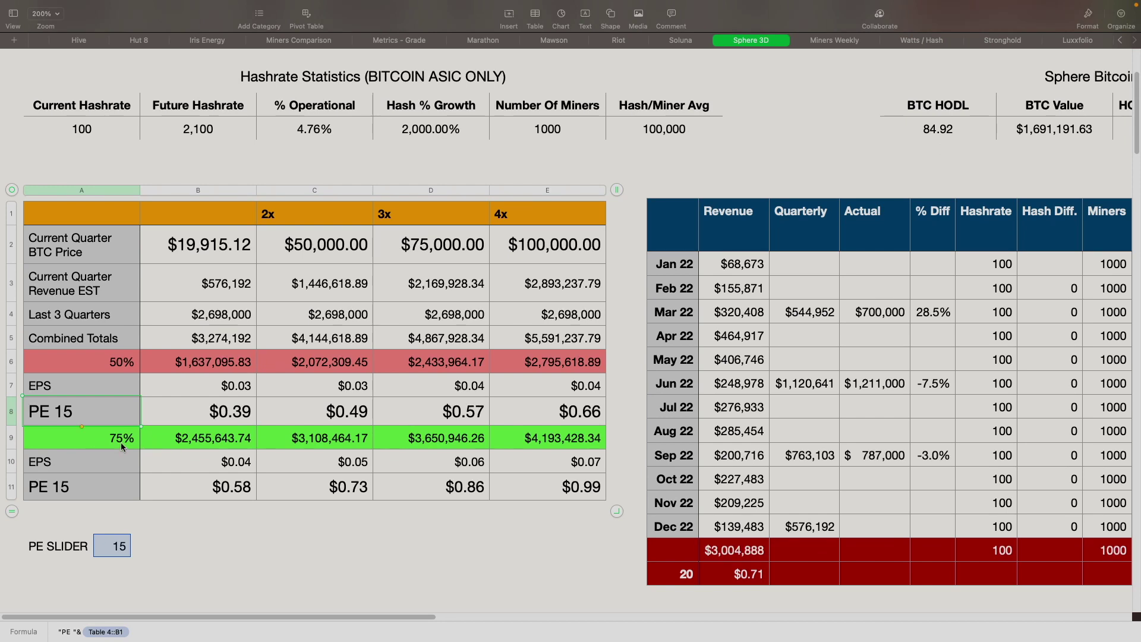
scroll(238, 491, up, 1)
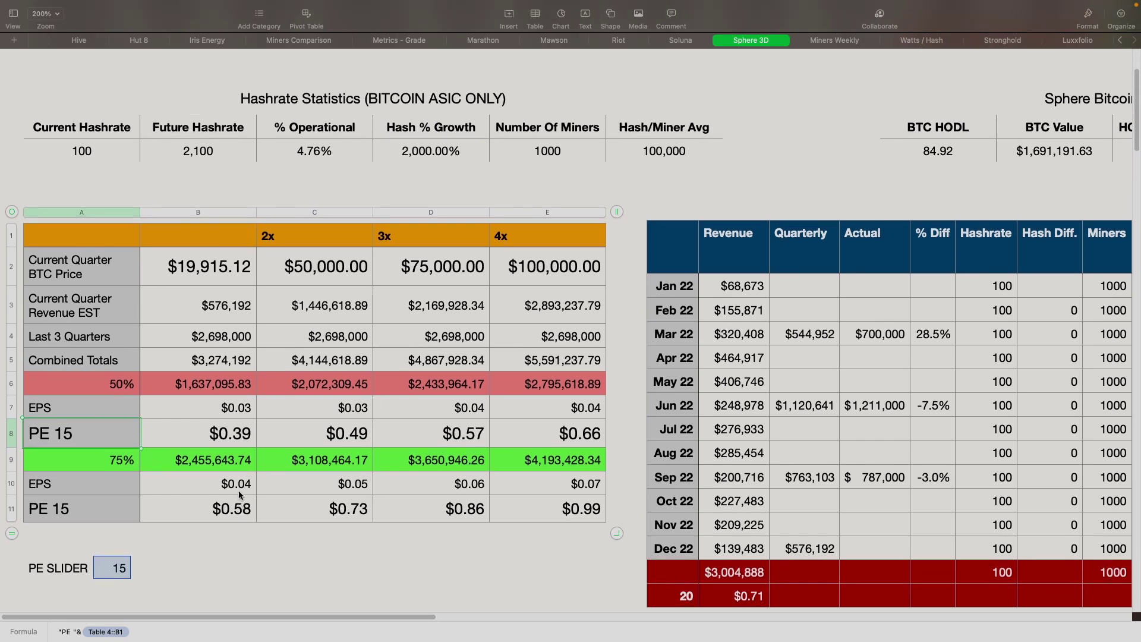
scroll(238, 490, up, 1)
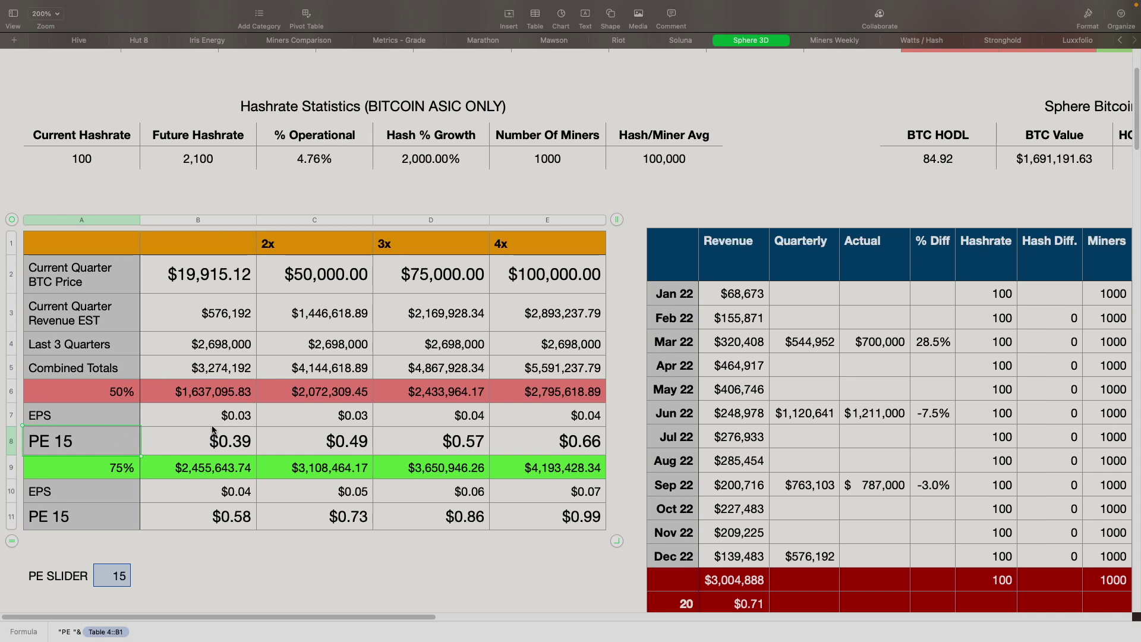
scroll(211, 184, up, 2)
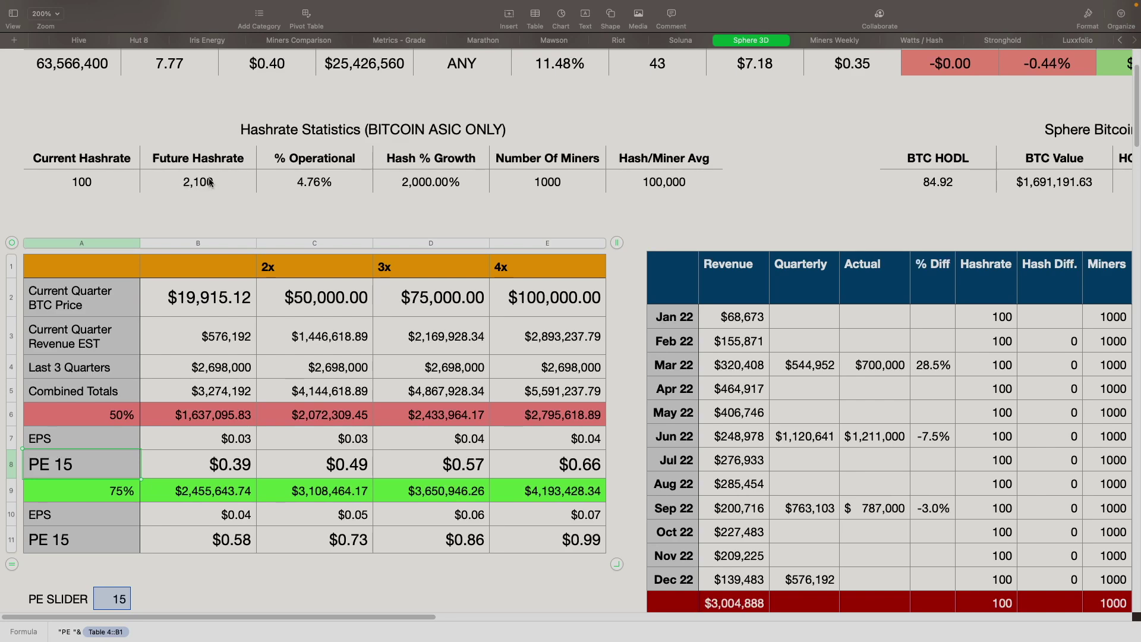
- Examine the Quarterly Financials mining rows for Q1 to Q3 2022, including BTC mined, hashrate, and cost to mine 1 BTC with the depreciation variant
scroll(243, 237, down, 15)
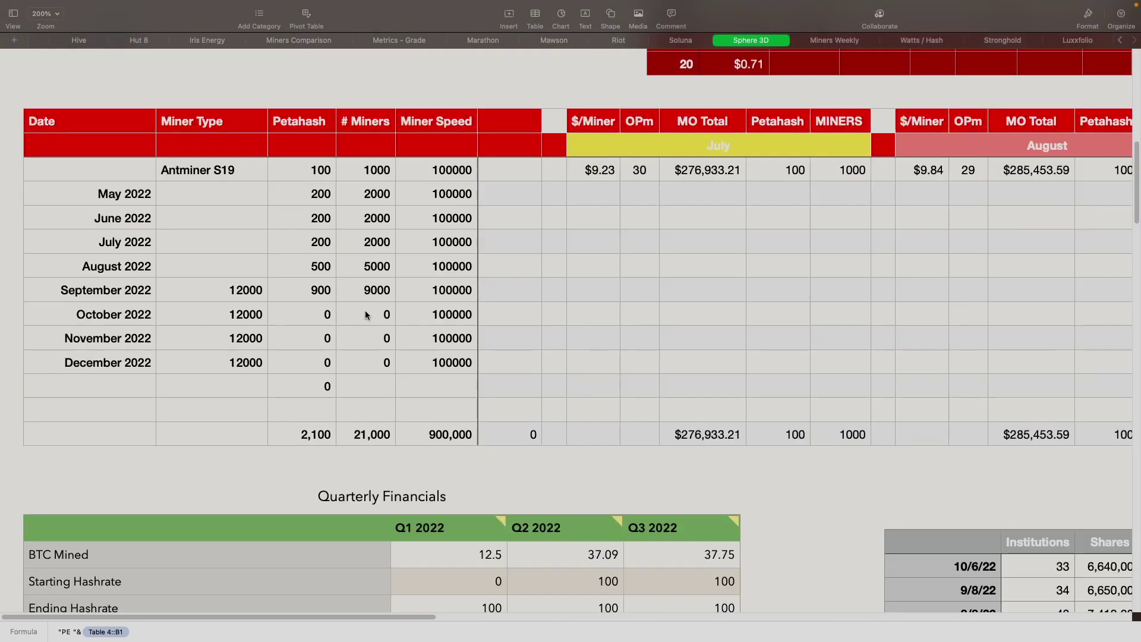
scroll(376, 313, down, 5)
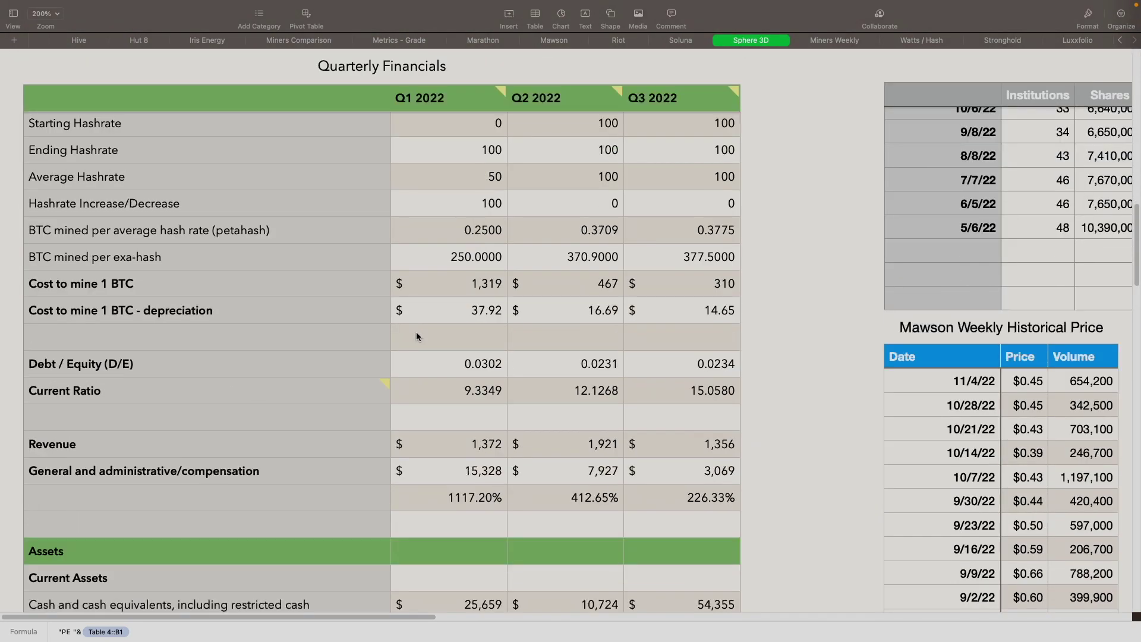
scroll(416, 334, up, 3)
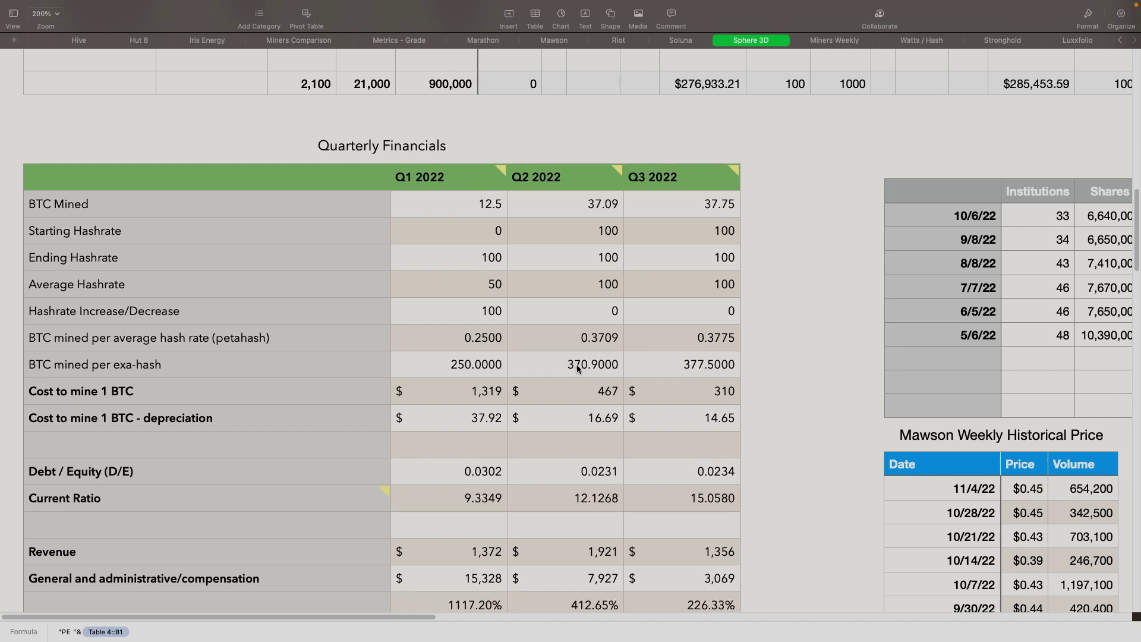
scroll(675, 378, down, 3)
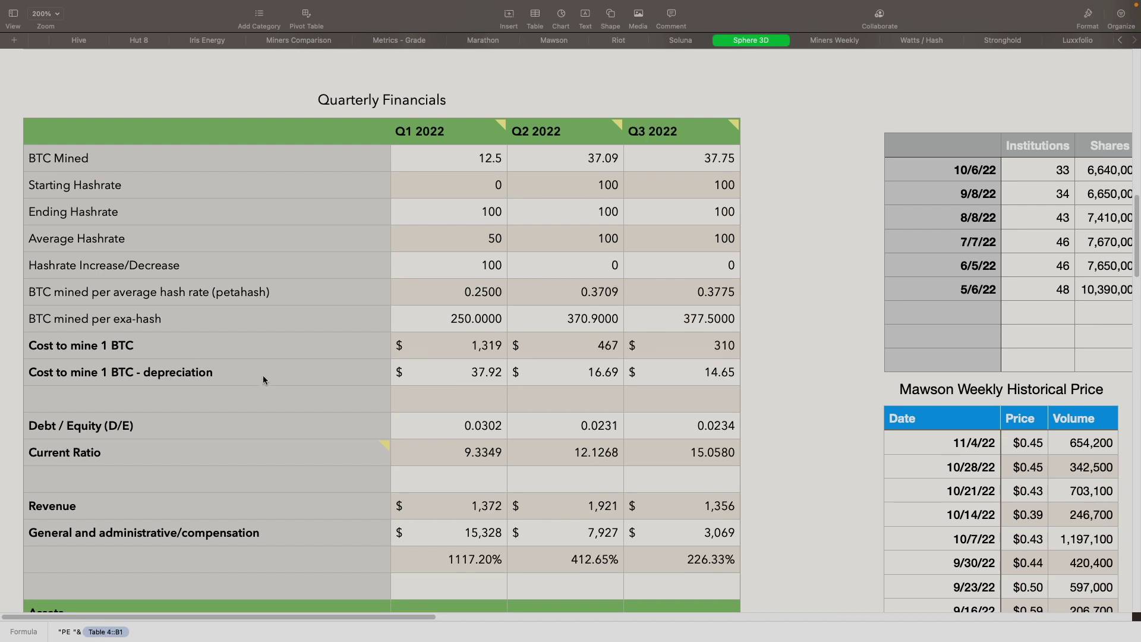
click(729, 376)
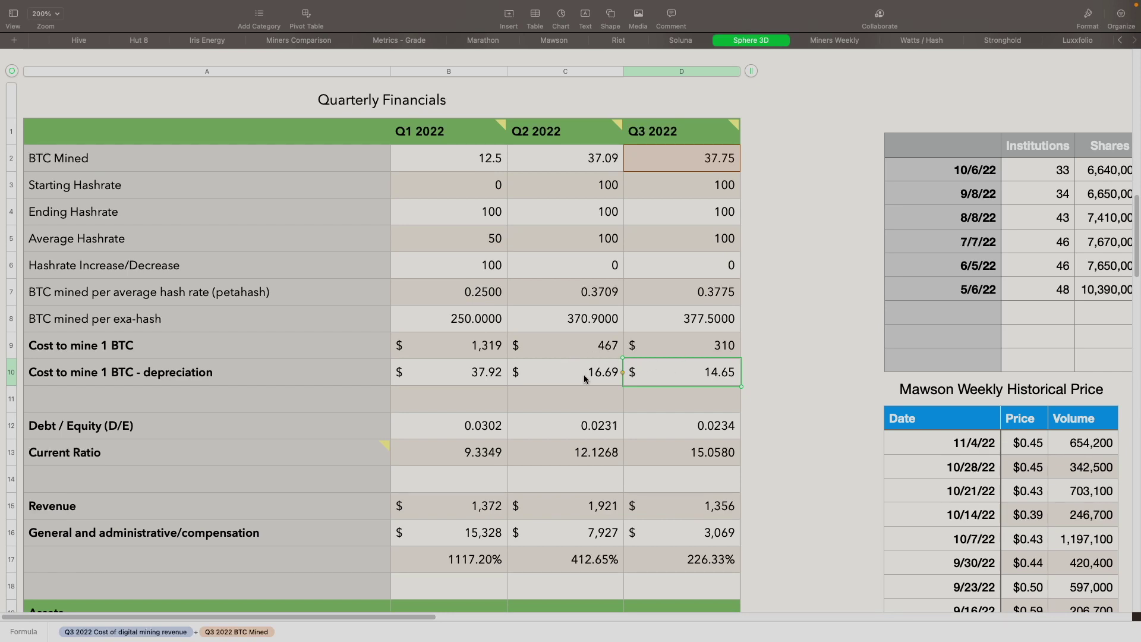
scroll(622, 375, down, 1)
scroll(622, 376, down, 3)
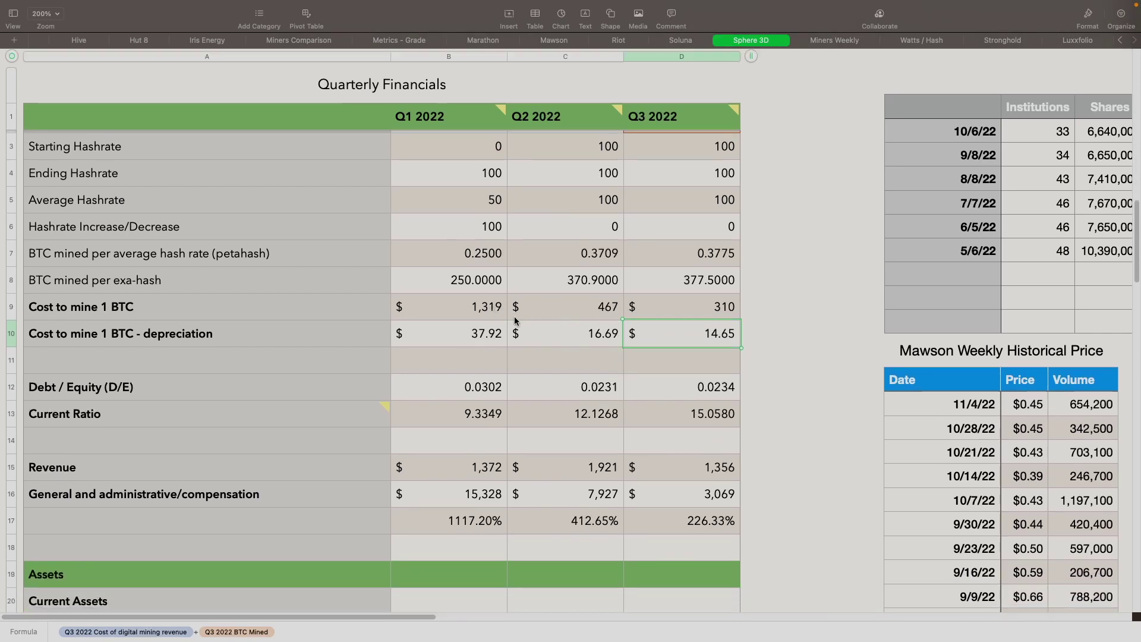
- Compare debt/equity, current ratio, and general and administrative cost as a share of revenue across the three quarters, inspecting the Q3 2022 percentage formula
scroll(525, 361, down, 1)
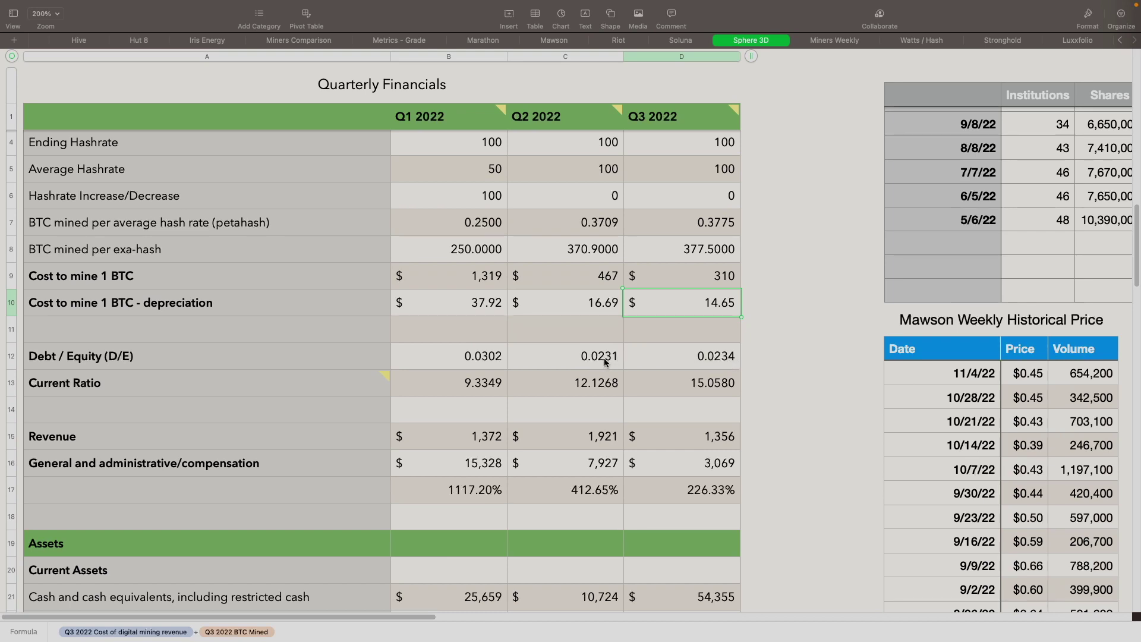
scroll(600, 365, down, 3)
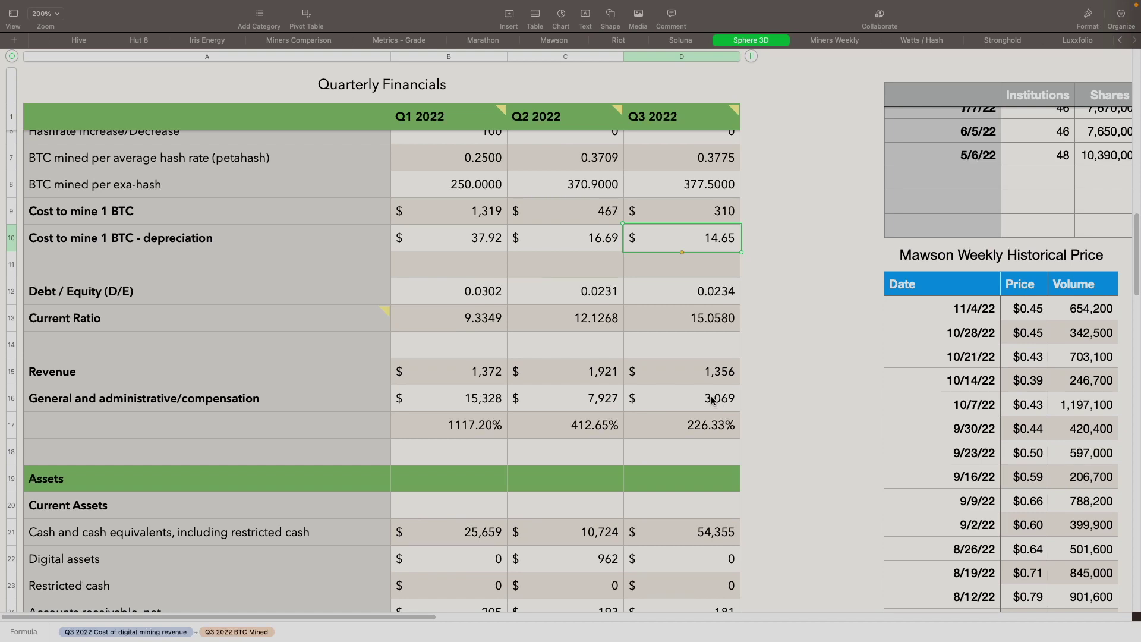
click(695, 429)
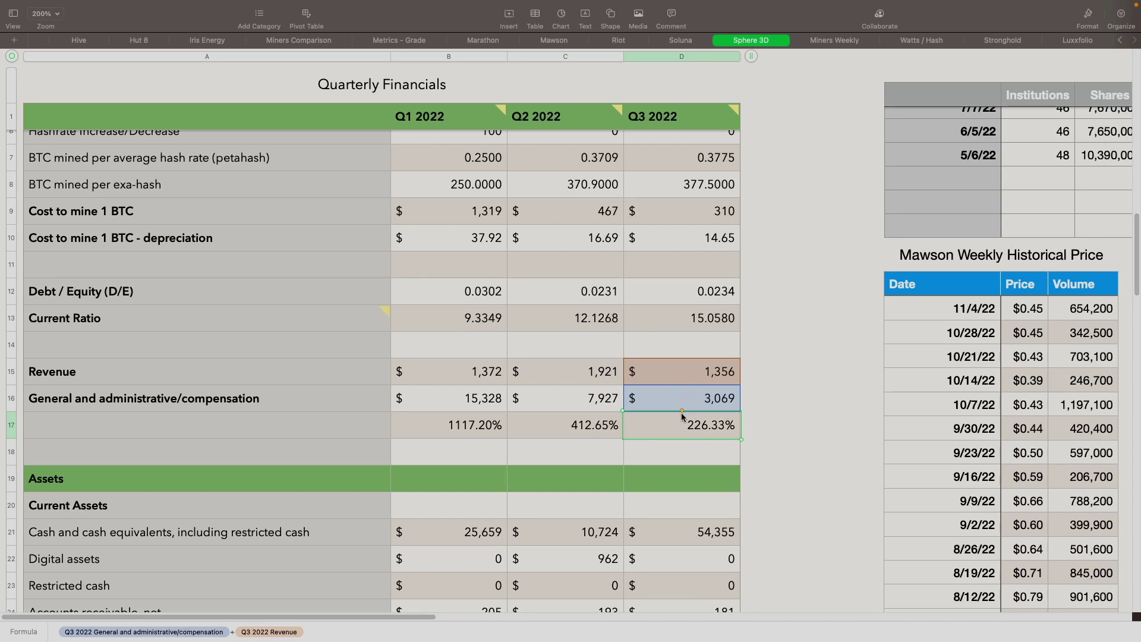
scroll(633, 393, down, 3)
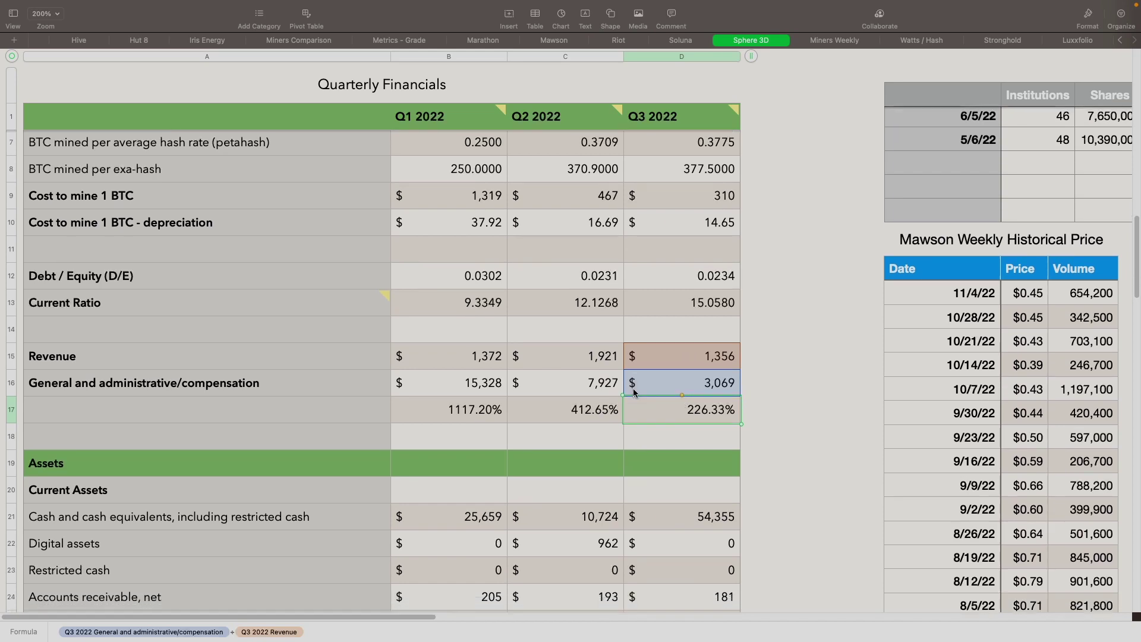
- Review the Assets section by quarter, from cash and other current assets through total assets
scroll(634, 391, down, 5)
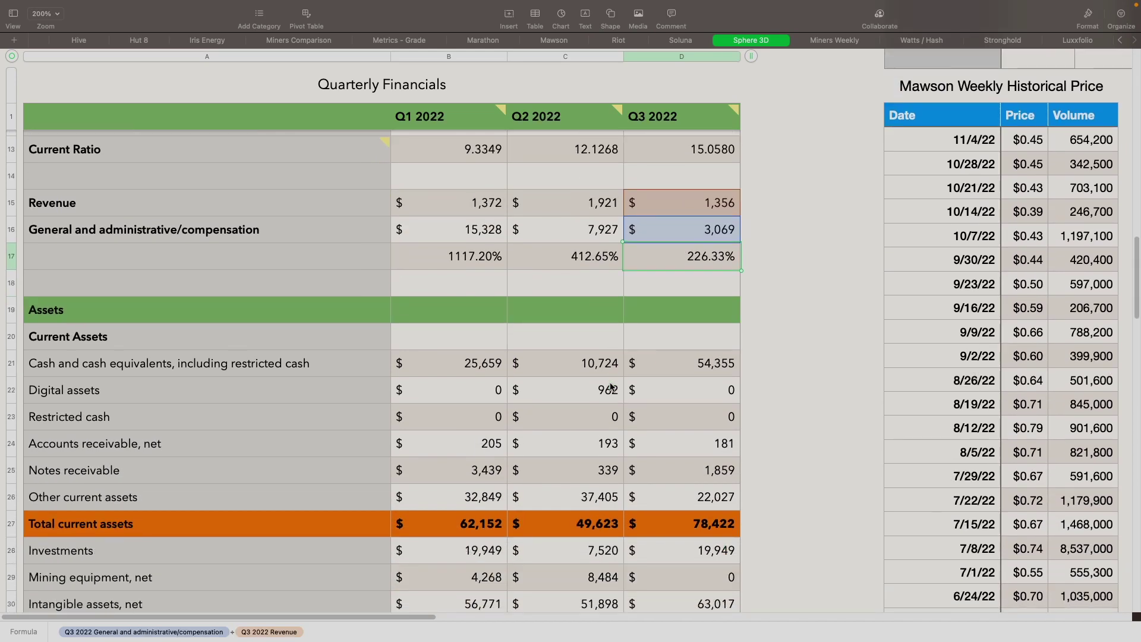
scroll(611, 387, down, 2)
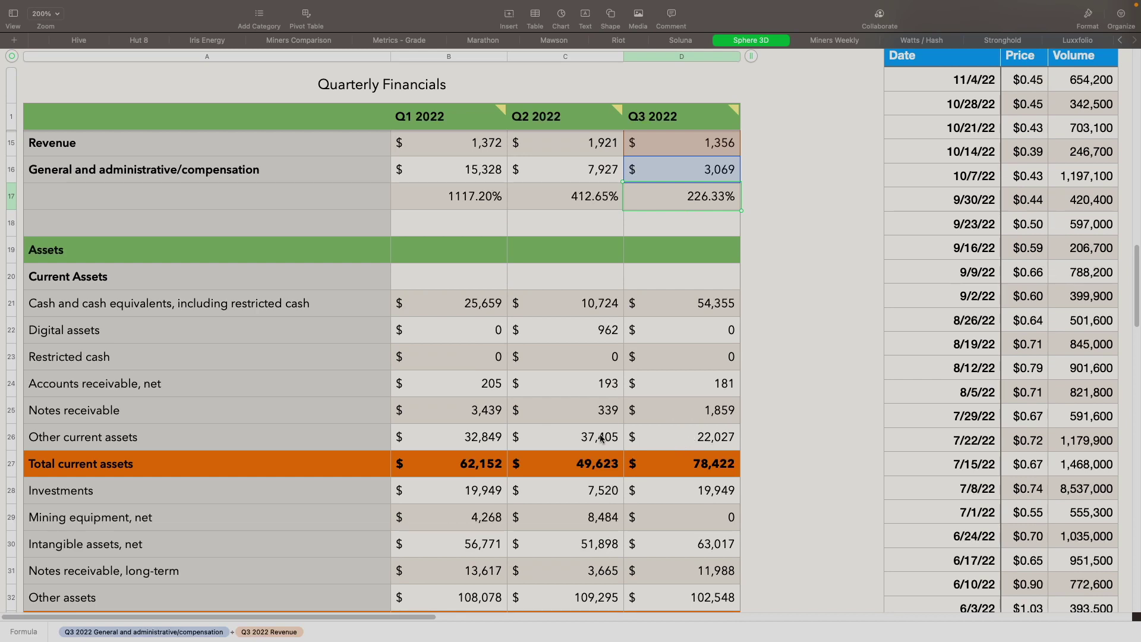
scroll(602, 438, down, 3)
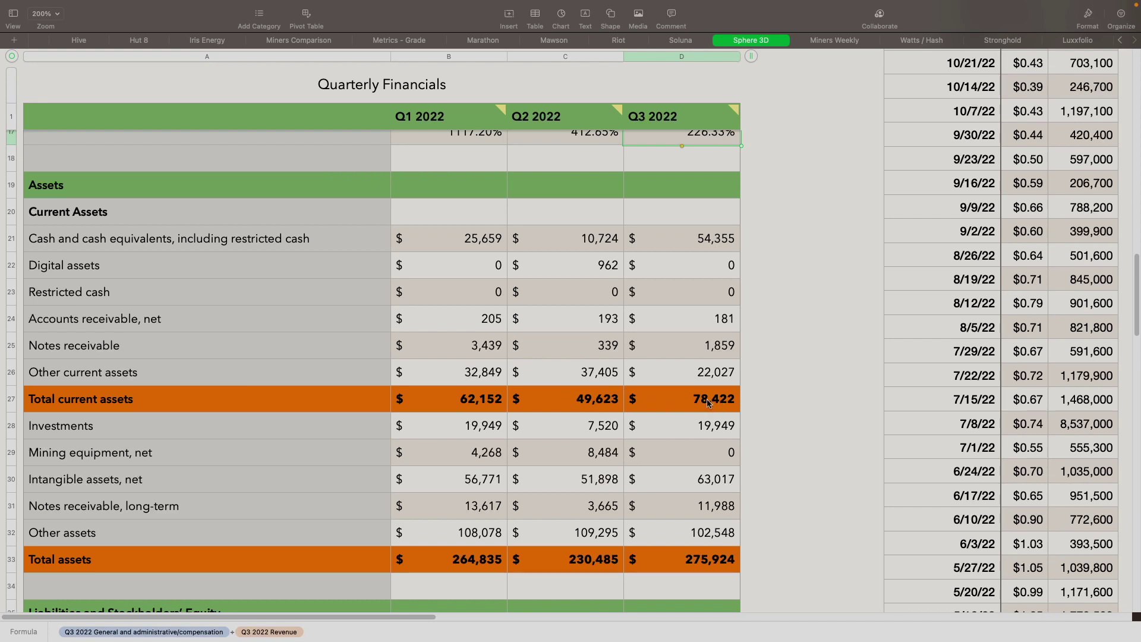
scroll(707, 403, down, 5)
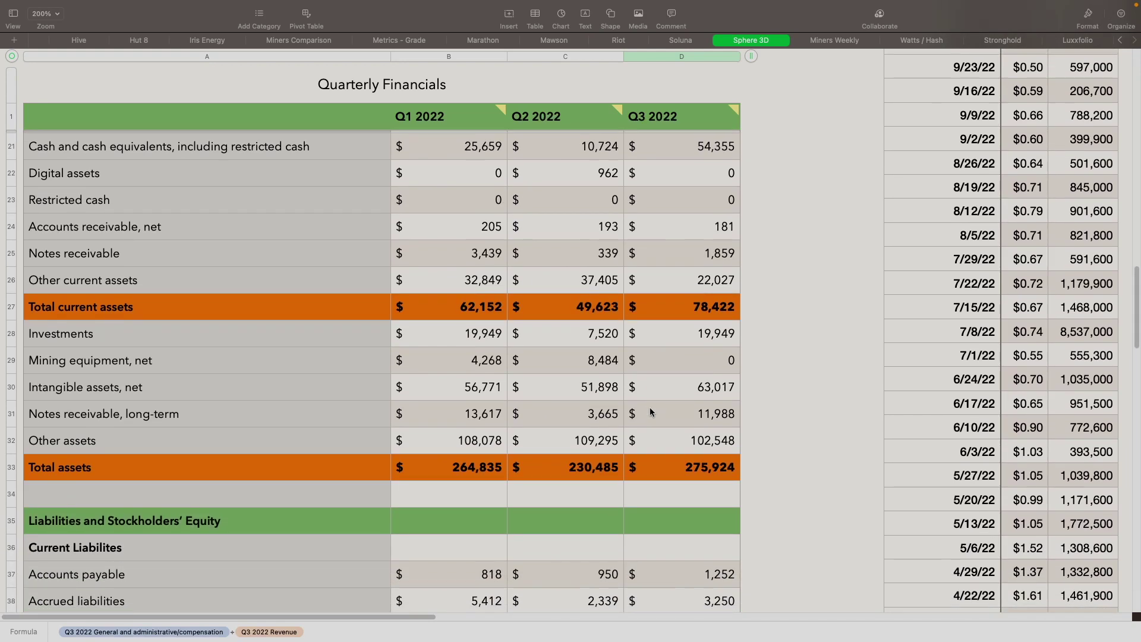
- Review the Liabilities and Stockholders' Equity section by quarter, covering current liabilities, total liabilities, share capital and accumulated deficit
scroll(695, 467, down, 8)
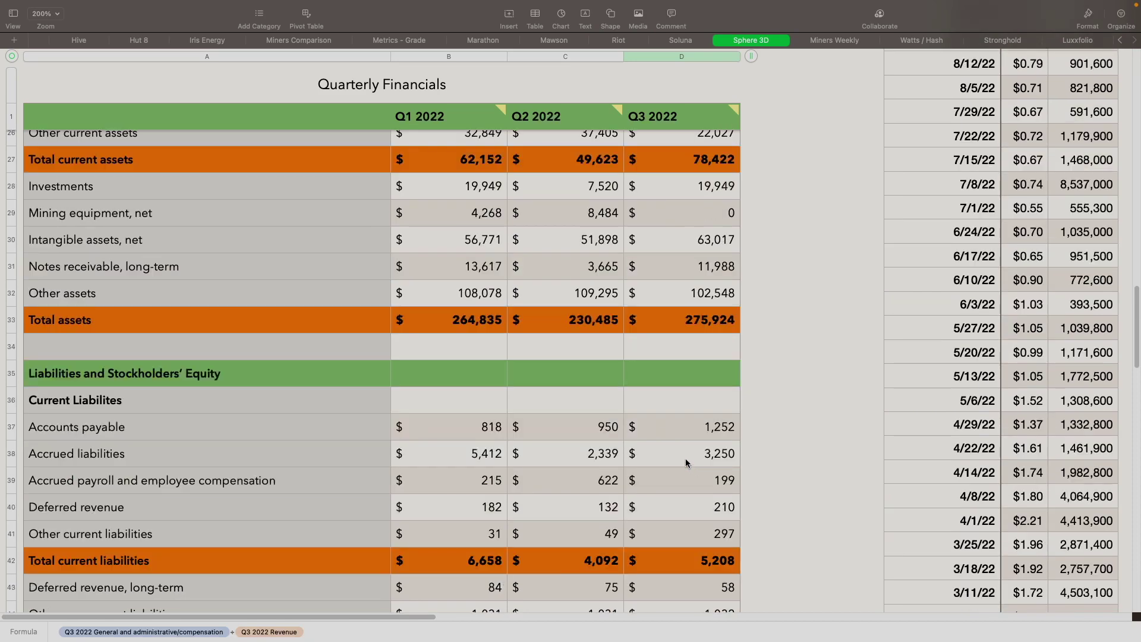
scroll(650, 387, down, 5)
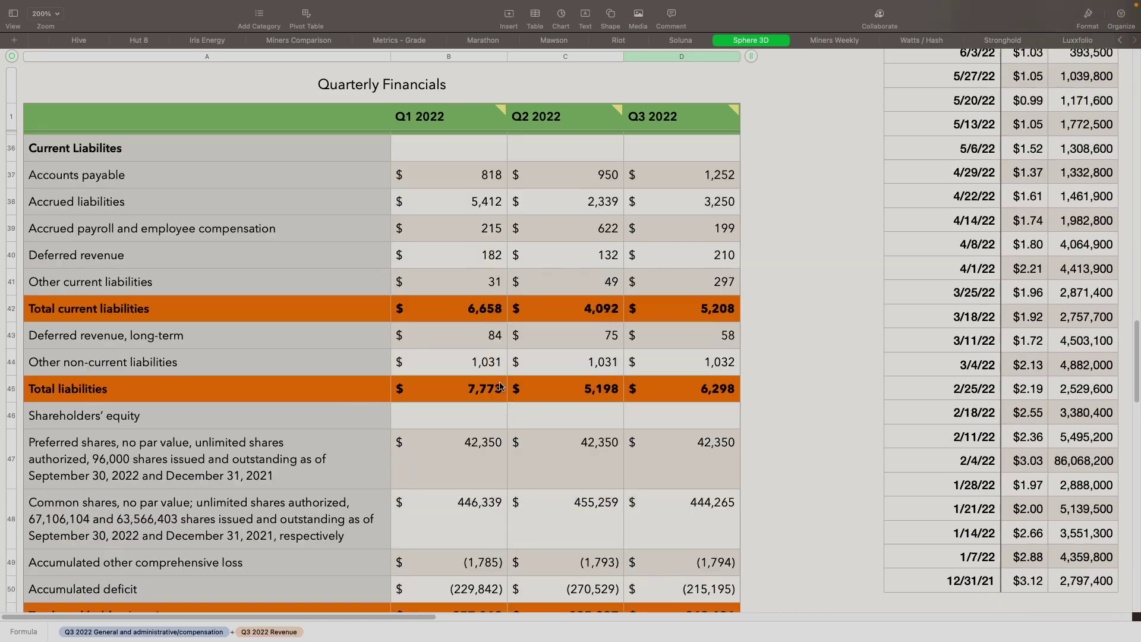
scroll(669, 315, up, 2)
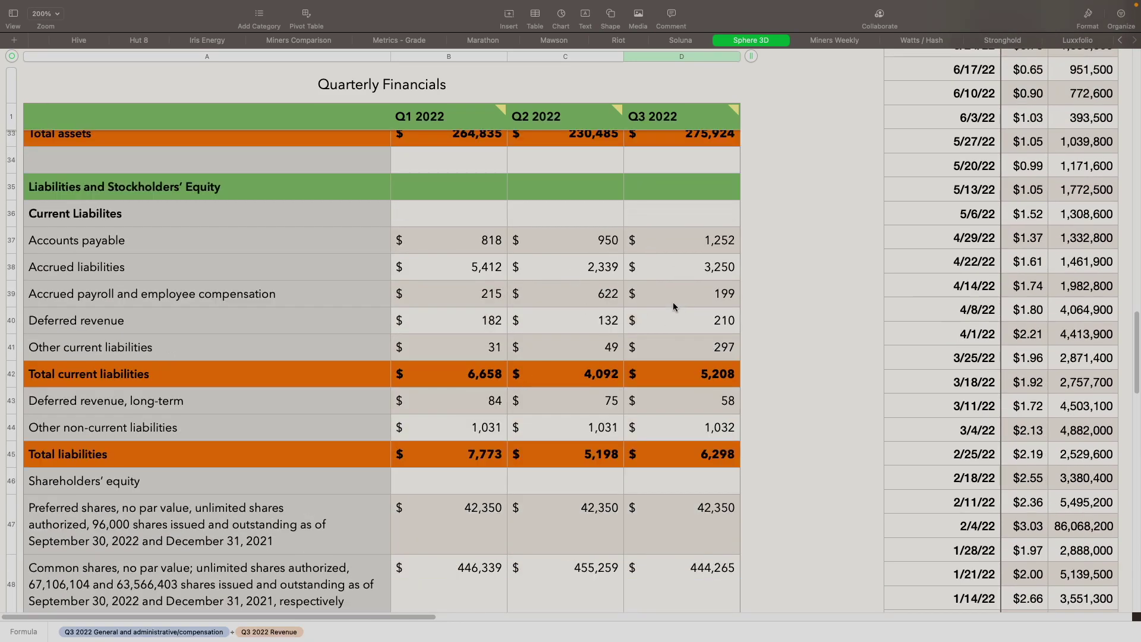
scroll(654, 297, down, 1)
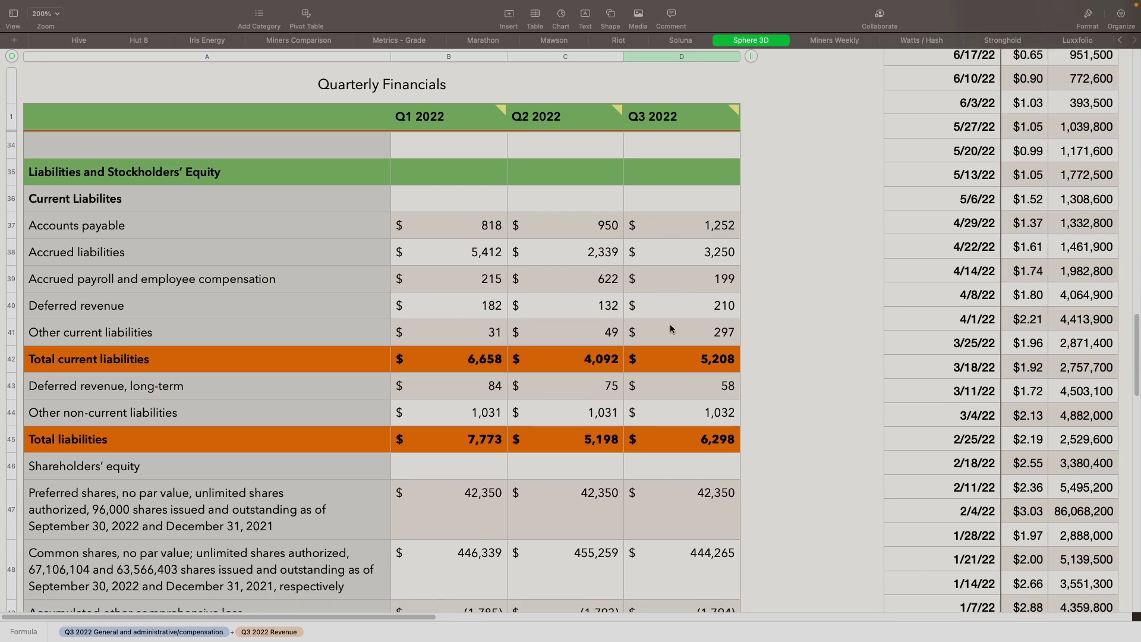
scroll(671, 326, down, 2)
scroll(670, 328, down, 3)
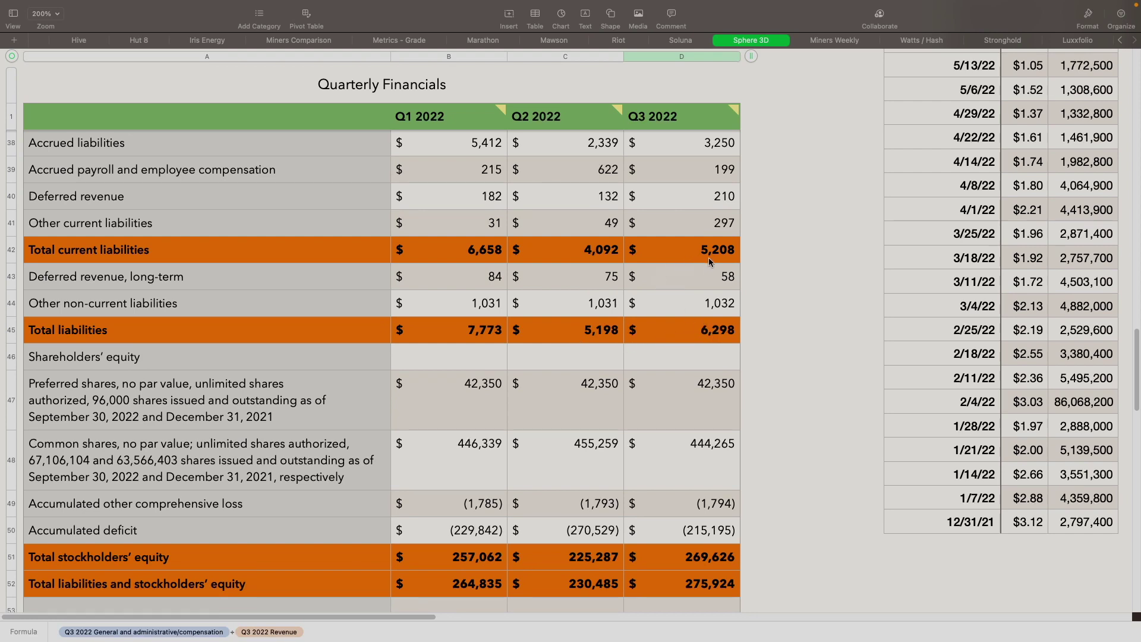
scroll(668, 337, down, 6)
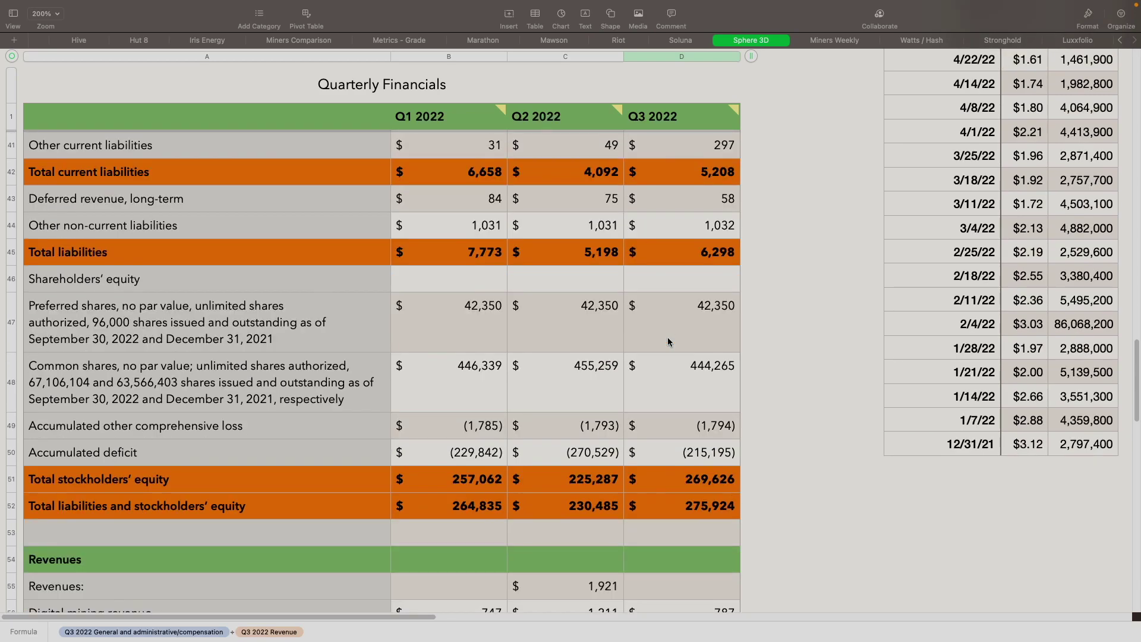
- Compare quarterly digital mining and service revenues with the operating expenses, loss from operations and gross profit rows
scroll(664, 337, down, 3)
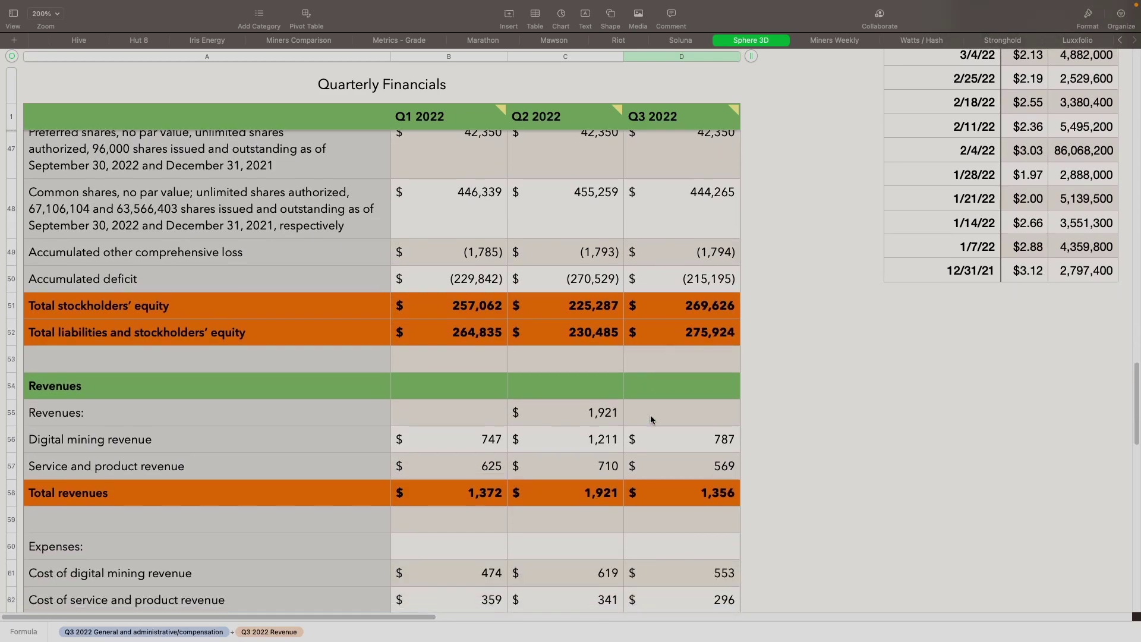
scroll(650, 415, down, 3)
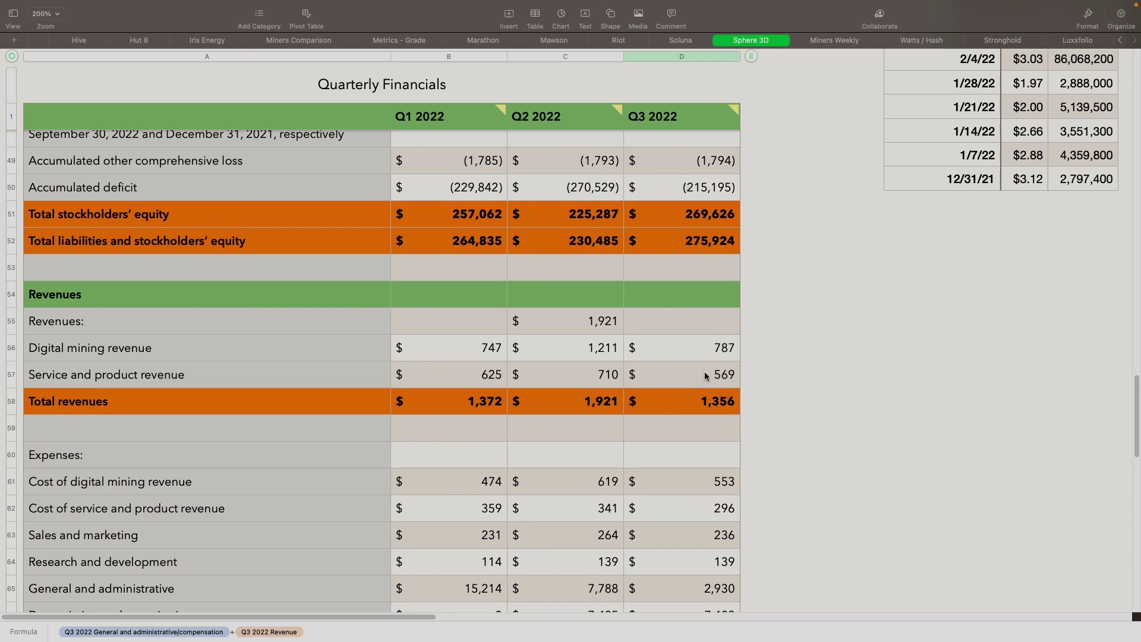
scroll(704, 372, down, 3)
scroll(671, 402, down, 2)
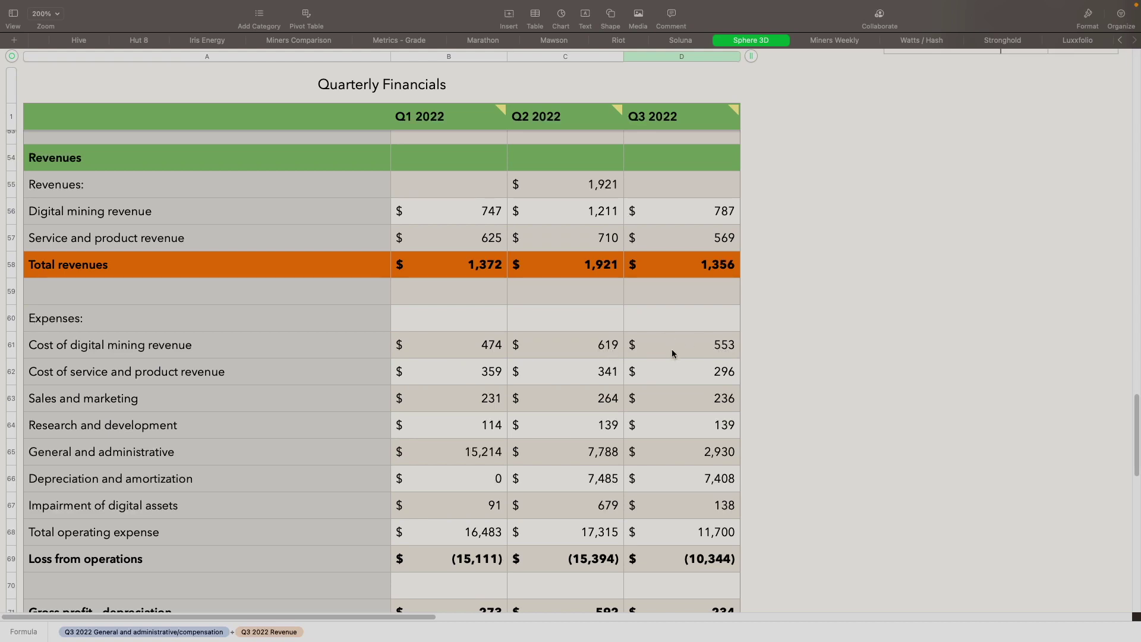
scroll(688, 432, down, 1)
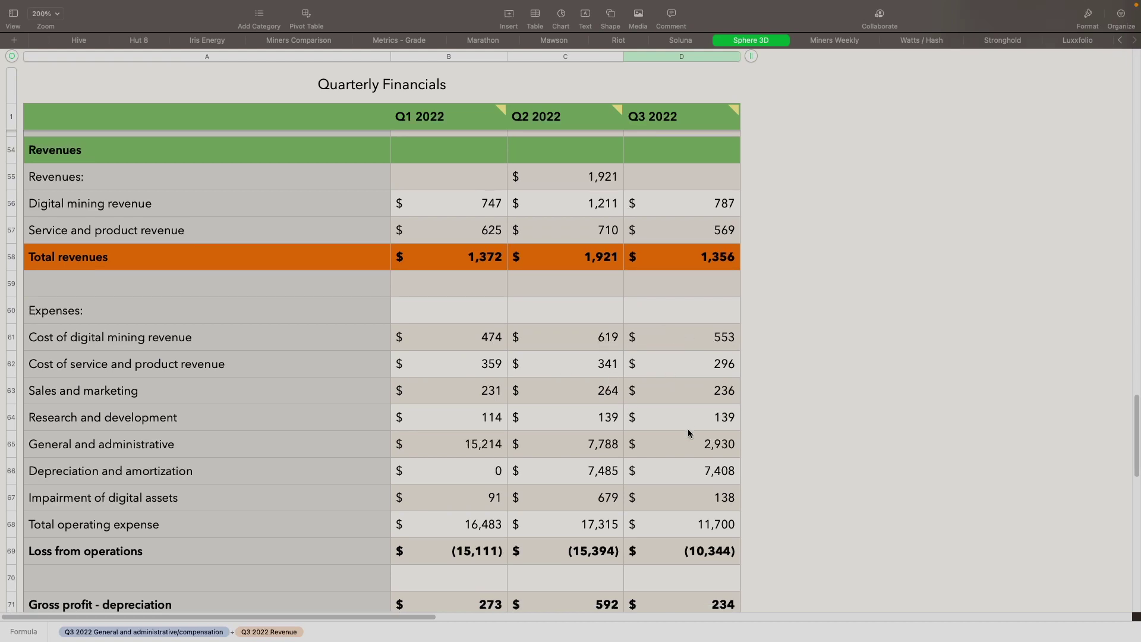
scroll(688, 433, down, 5)
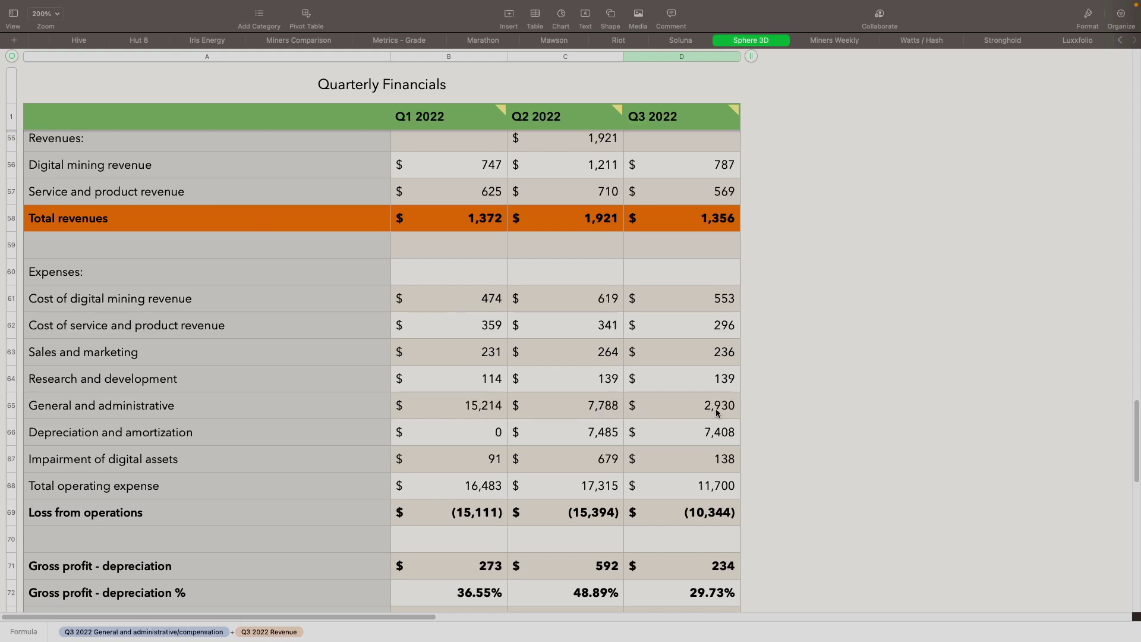
scroll(688, 449, down, 2)
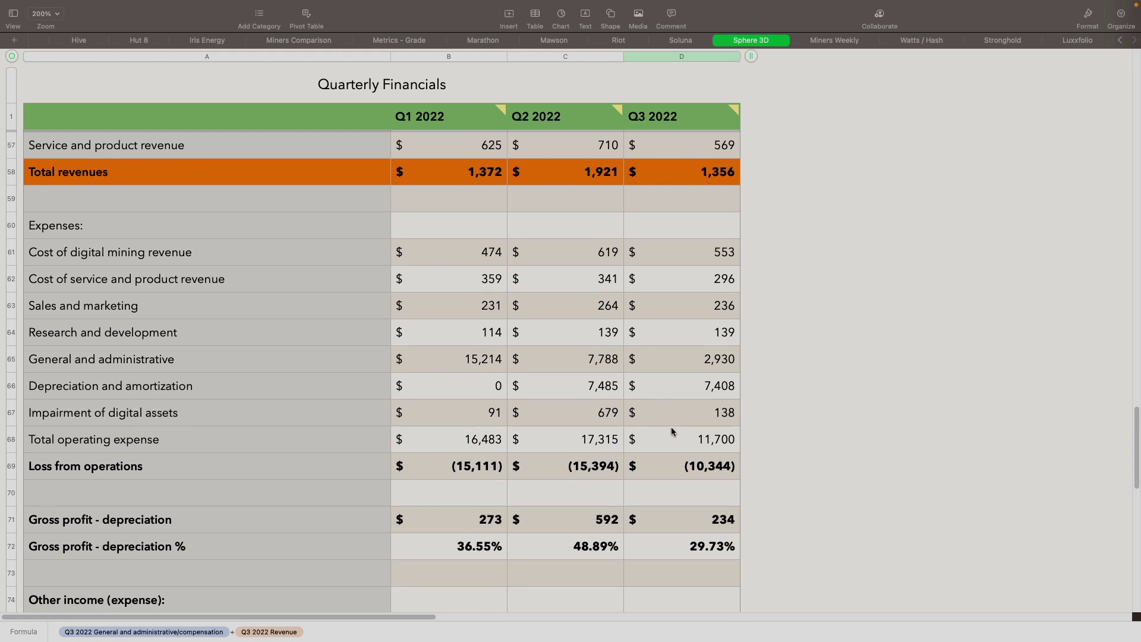
scroll(671, 428, down, 3)
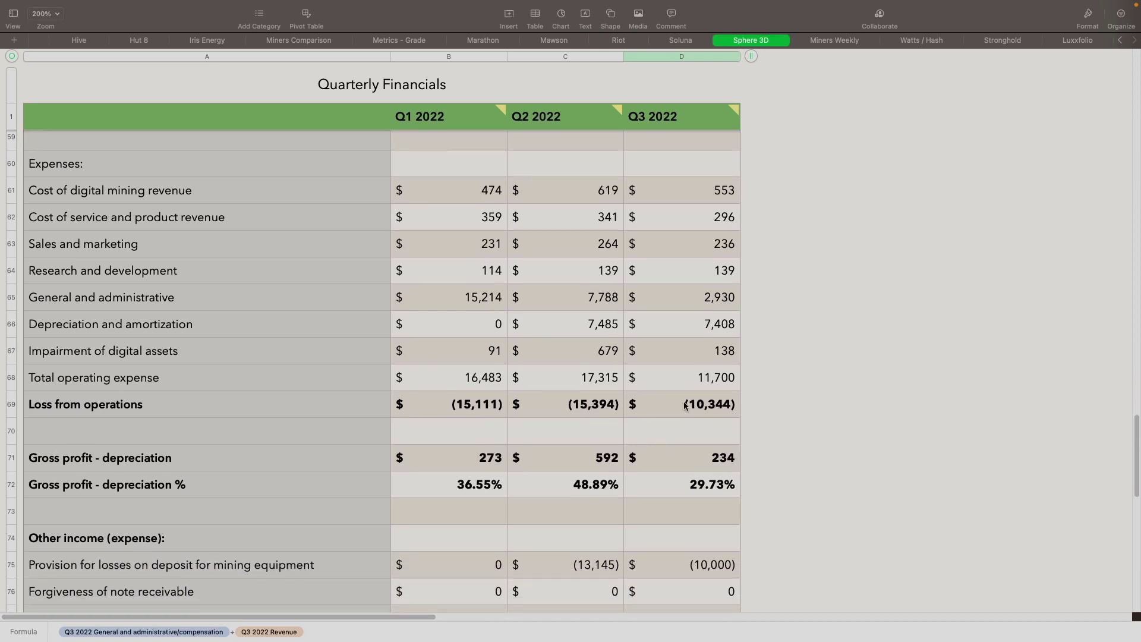
scroll(583, 408, down, 3)
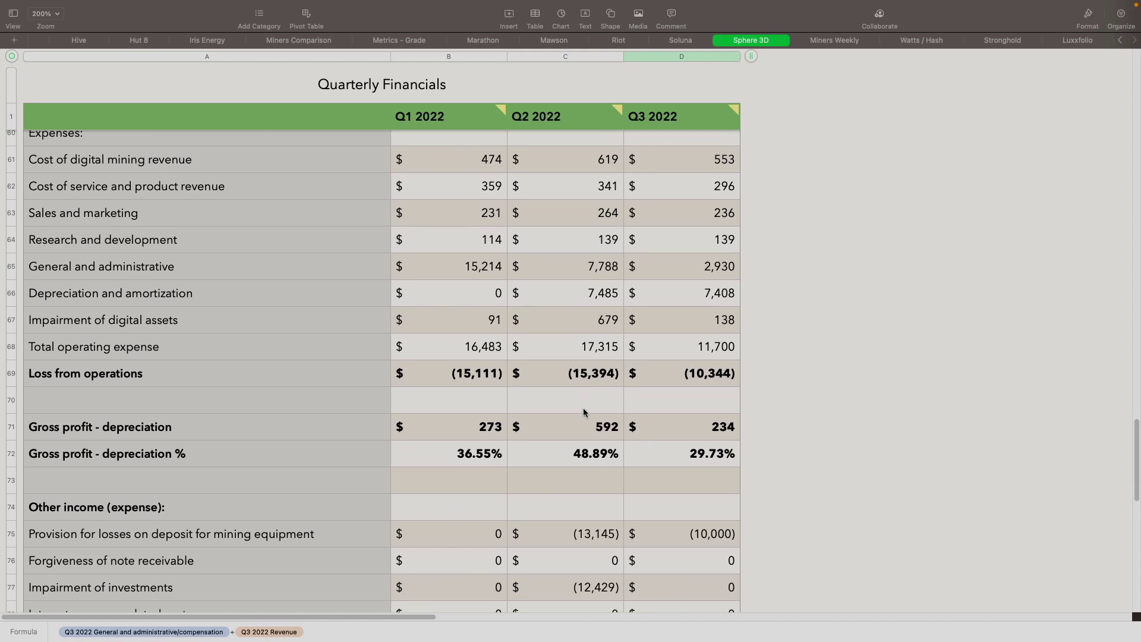
- Examine the gross profit percentage, other income and expense items, net loss, and net loss per share for each quarter
scroll(583, 410, down, 2)
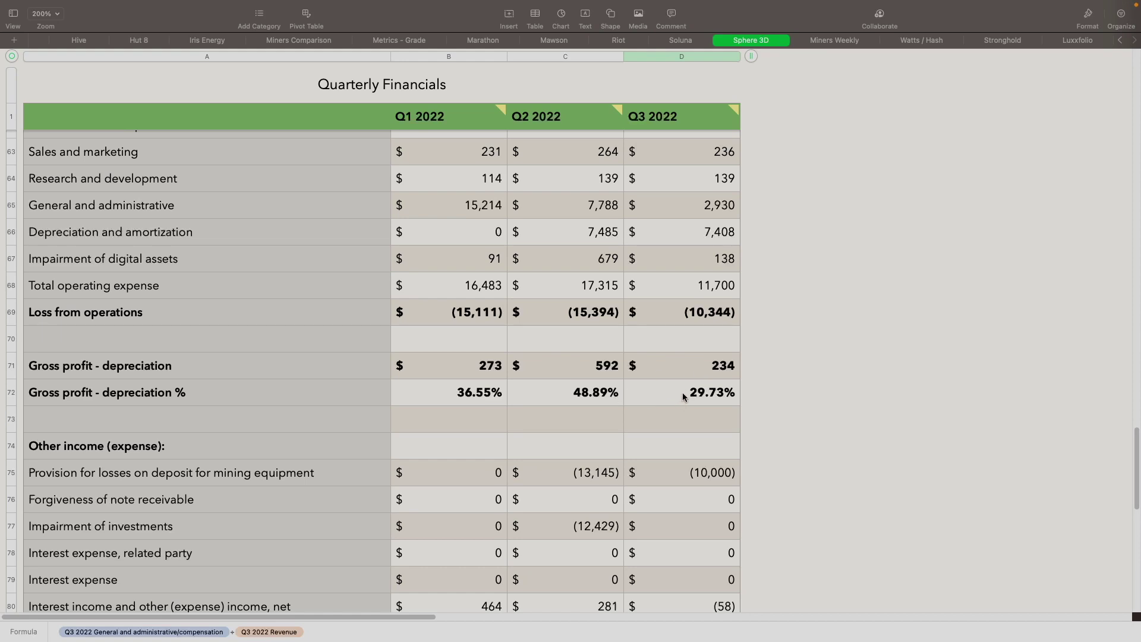
scroll(703, 399, down, 4)
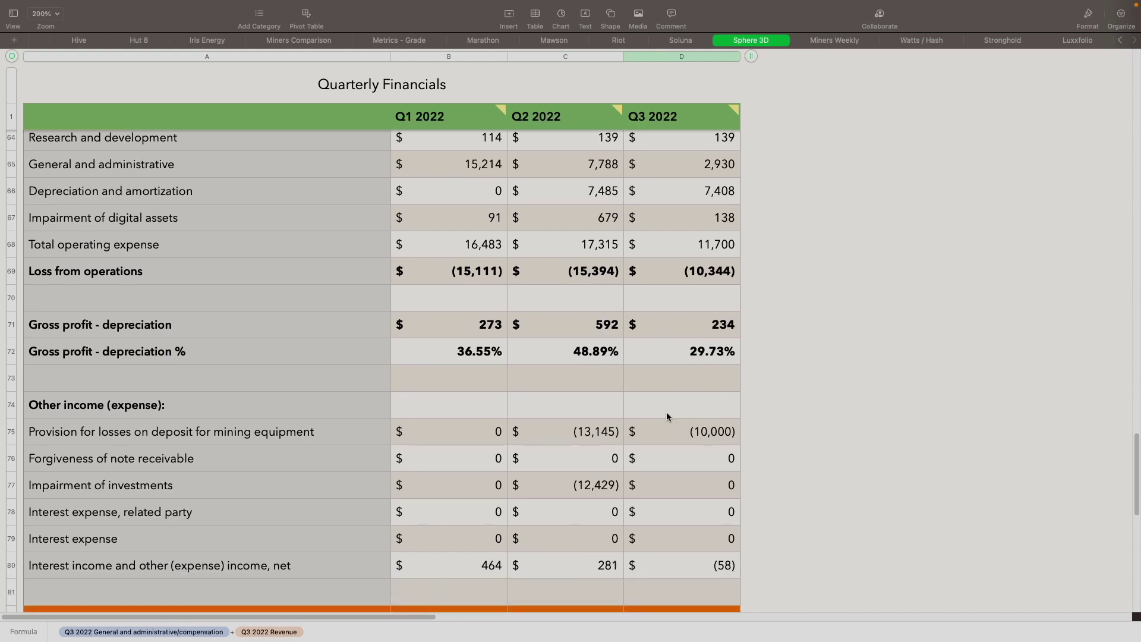
scroll(666, 416, down, 10)
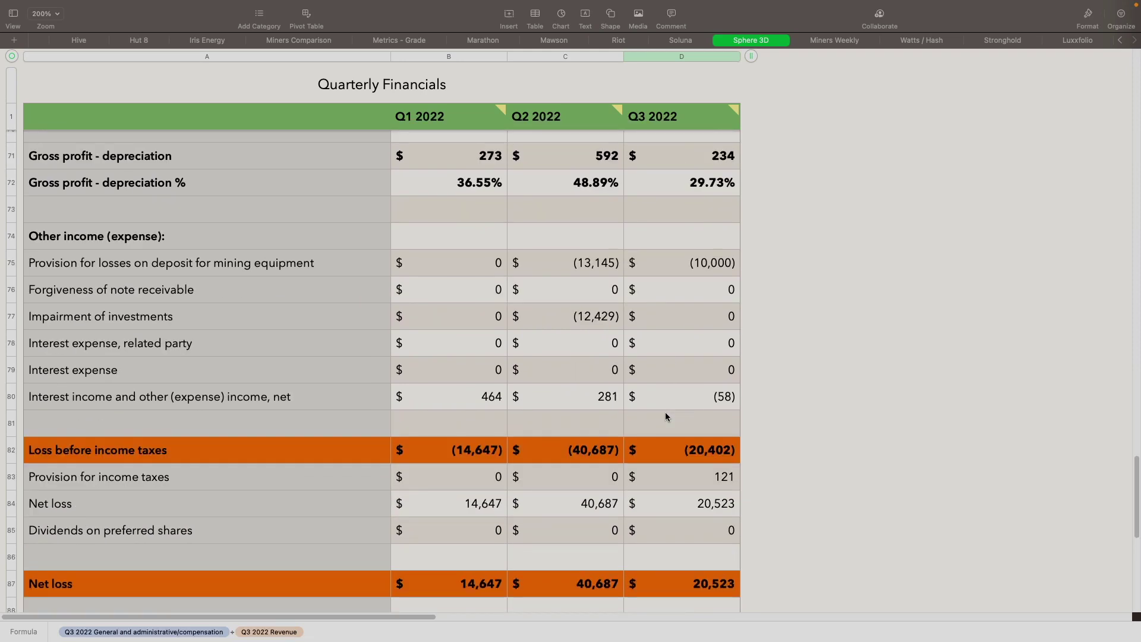
scroll(666, 414, down, 2)
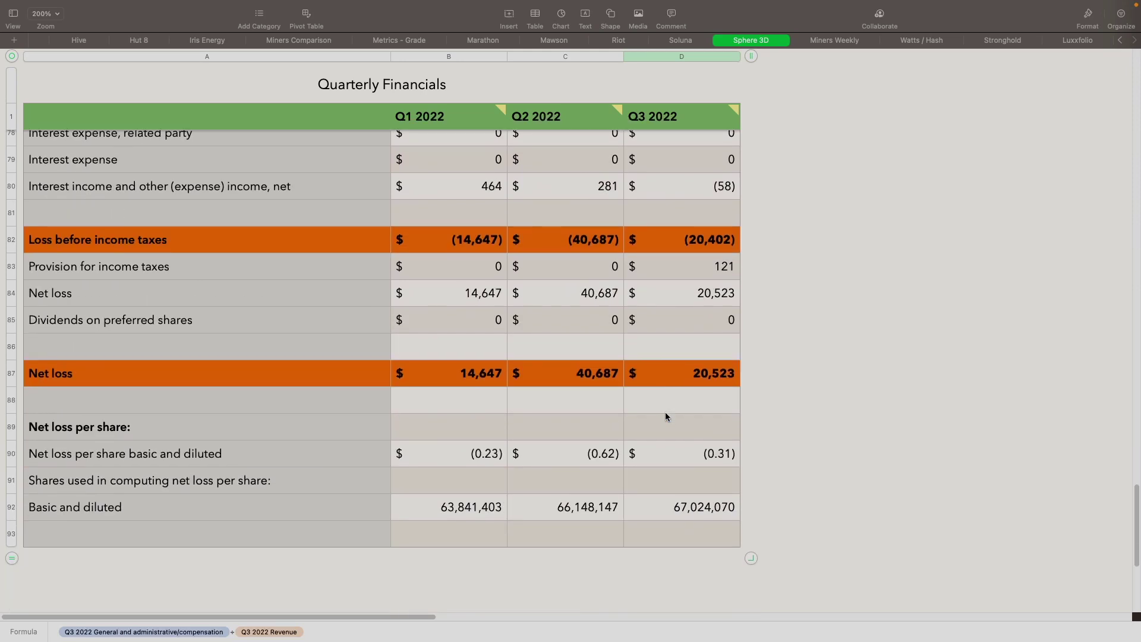
scroll(666, 414, up, 1)
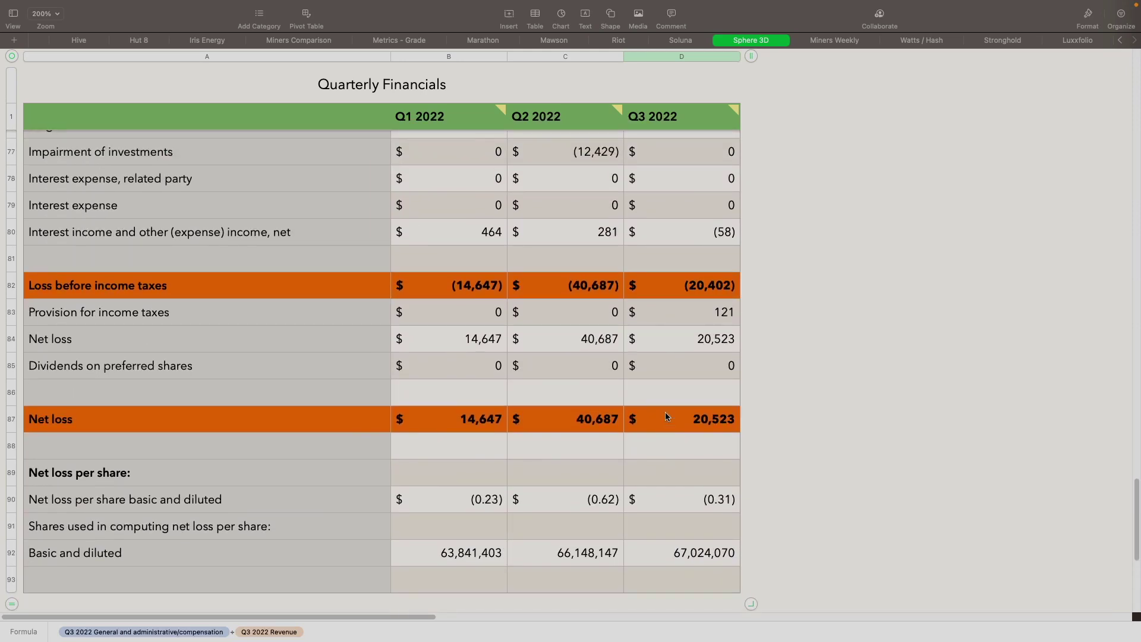
- Review Sphere 3D's quarterly financials backwards from net loss through expenses, revenues and liabilities to total assets
scroll(665, 415, up, 15)
scroll(665, 416, up, 6)
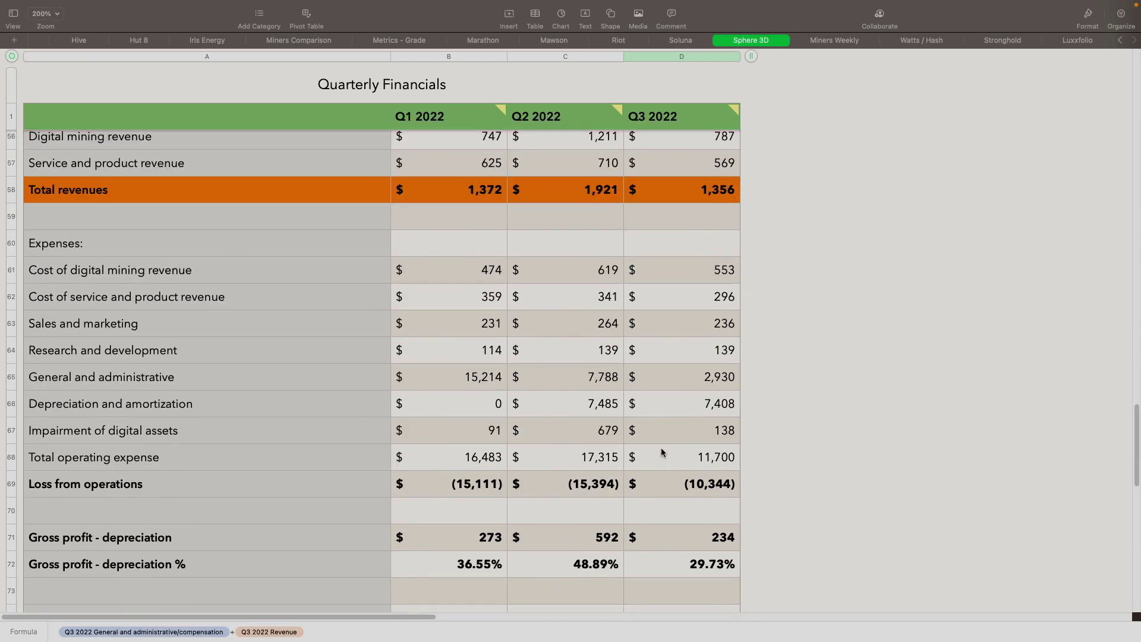
scroll(661, 448, up, 2)
scroll(661, 450, up, 10)
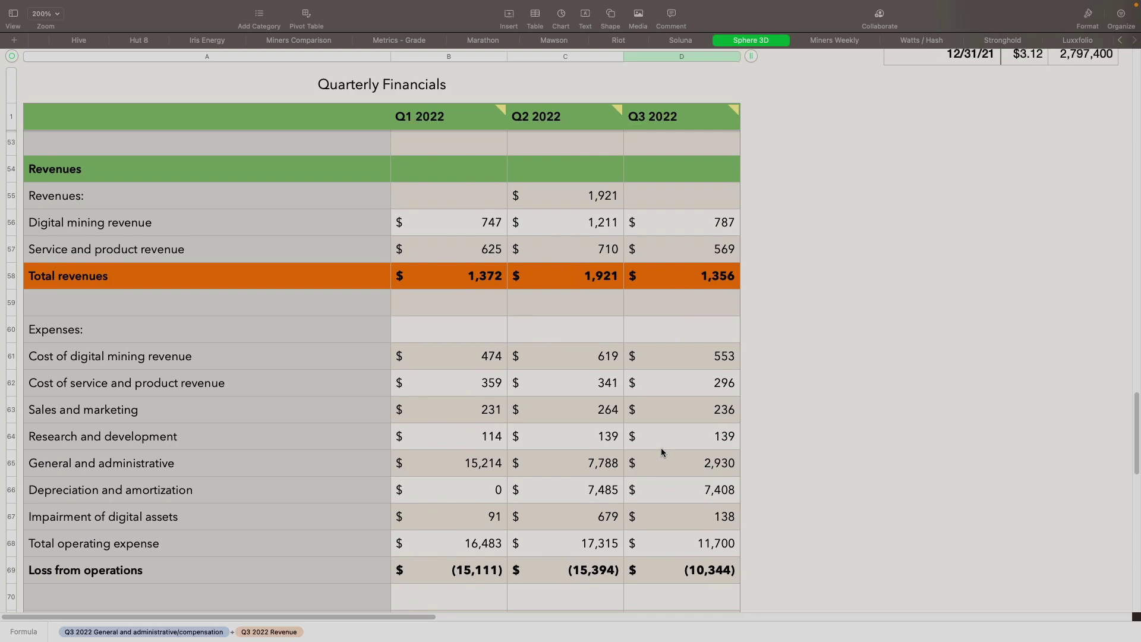
scroll(661, 448, up, 15)
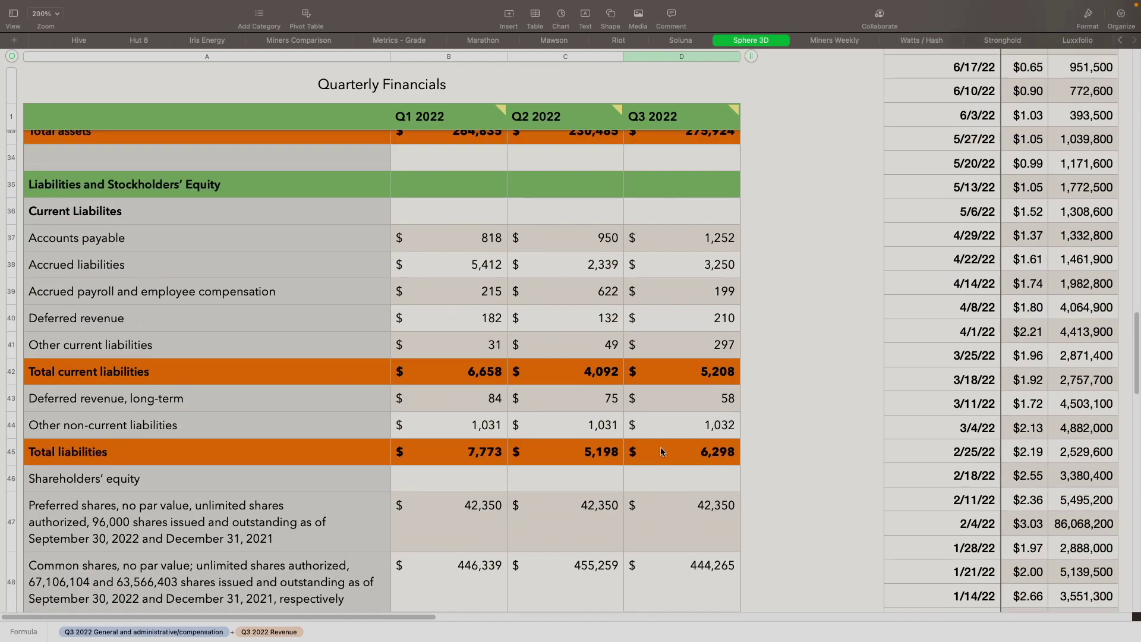
scroll(660, 450, up, 8)
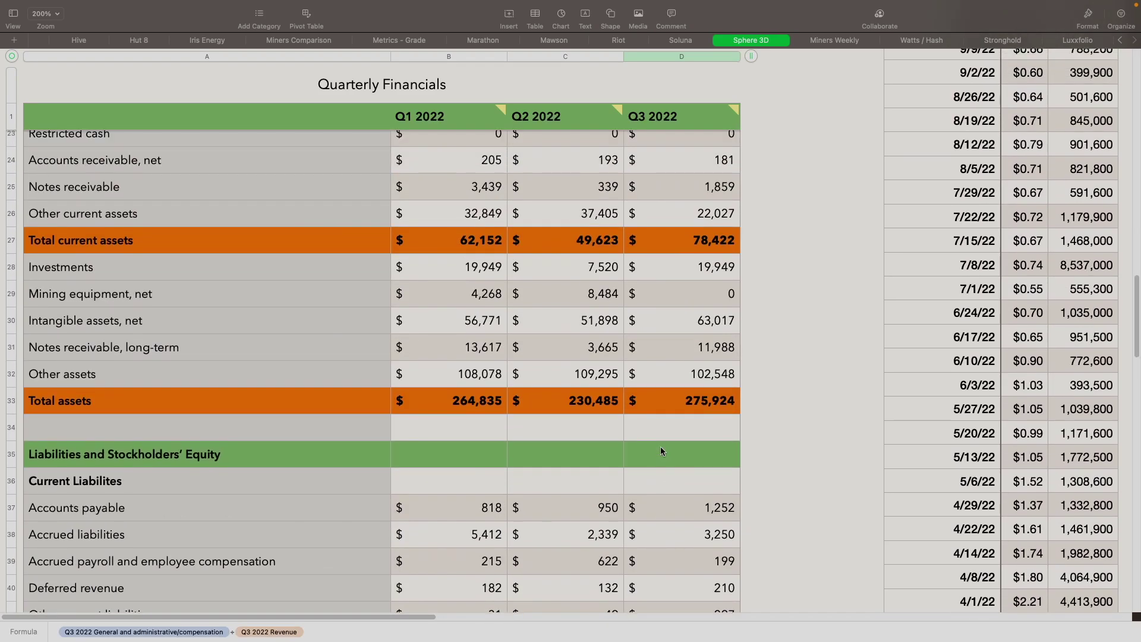
- Re-examine Sphere 3D's gross profit, other income and expense, net loss and per-share rows, ending at the operating expenses
scroll(661, 450, down, 20)
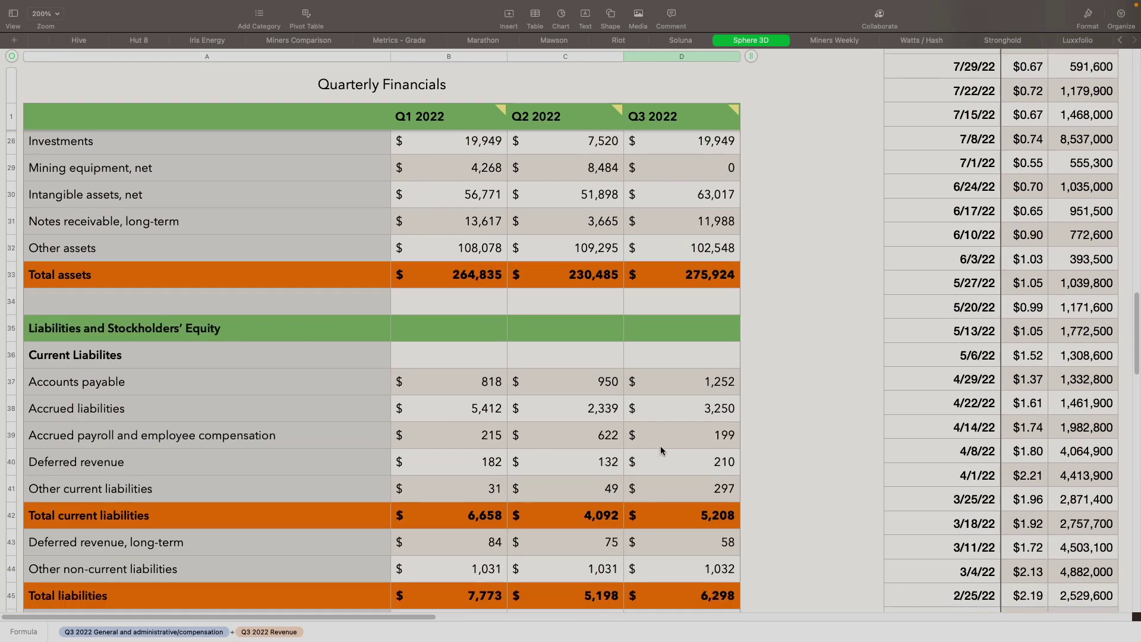
scroll(661, 450, down, 20)
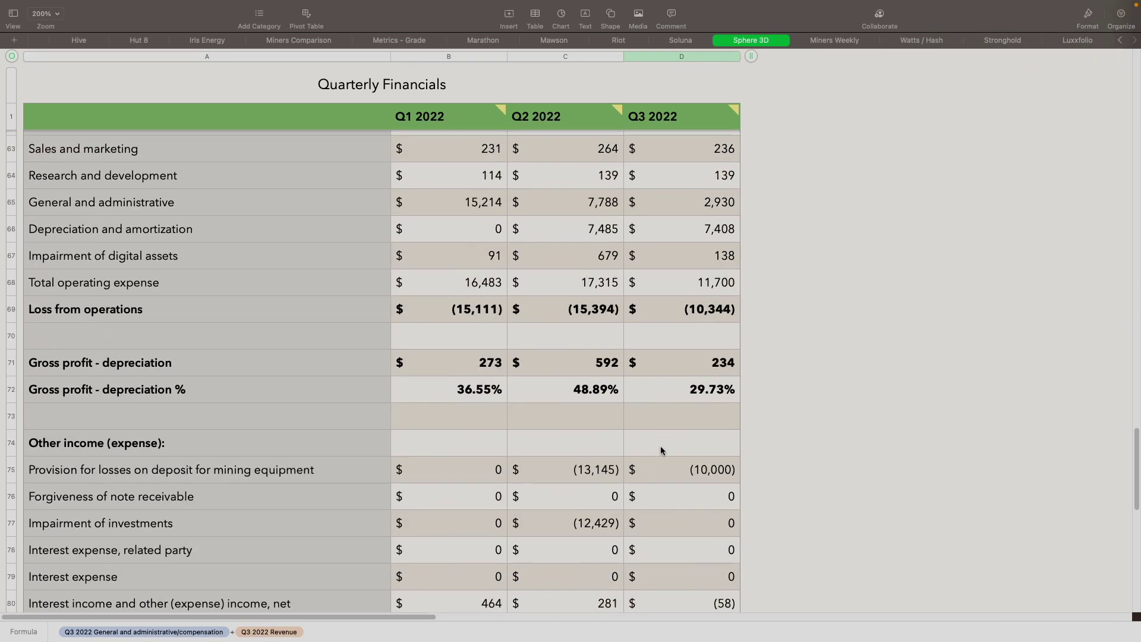
scroll(661, 451, up, 3)
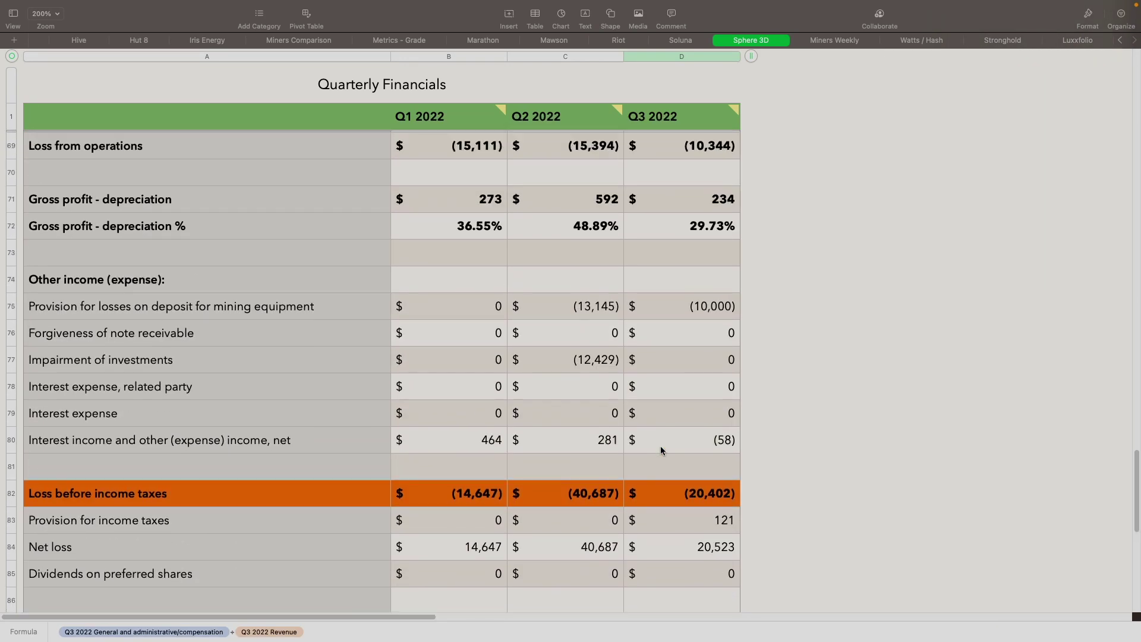
scroll(661, 451, down, 6)
scroll(660, 449, down, 9)
scroll(660, 447, up, 19)
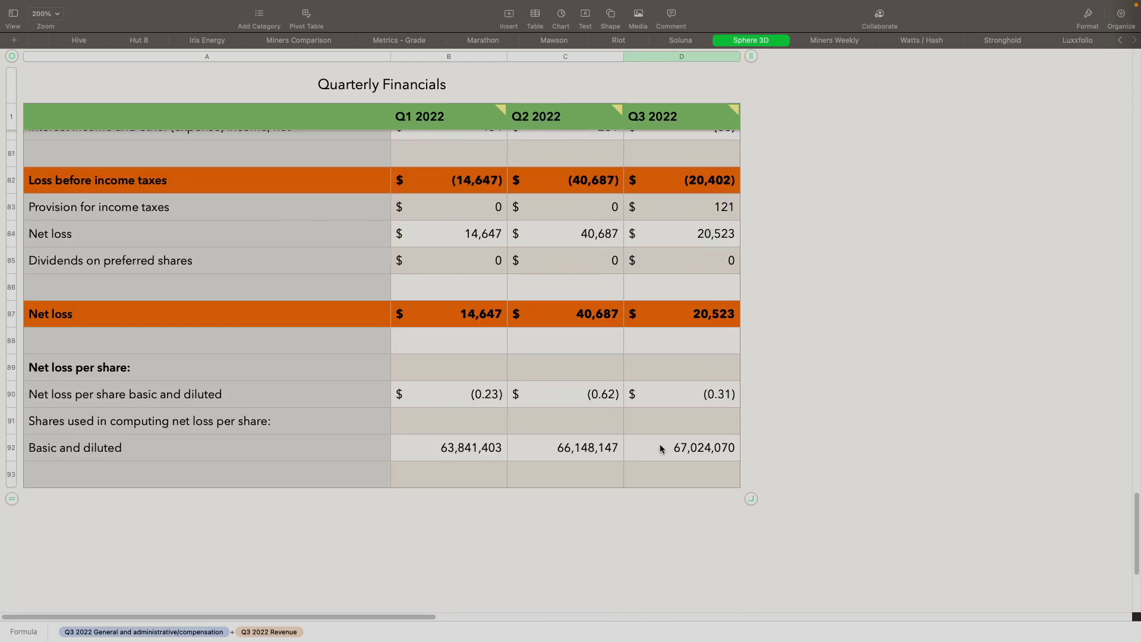
scroll(660, 448, up, 2)
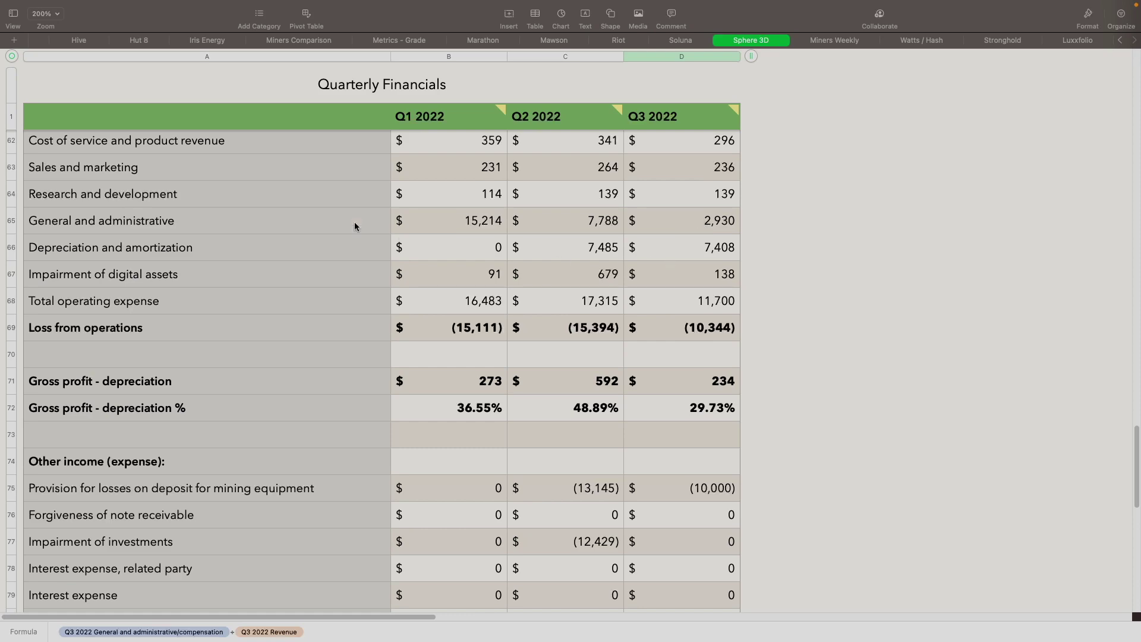
- Switch to the browser and read the headline results in the Hut 8 Q3 2022 operating and financial report article
key(ctrl+Left)
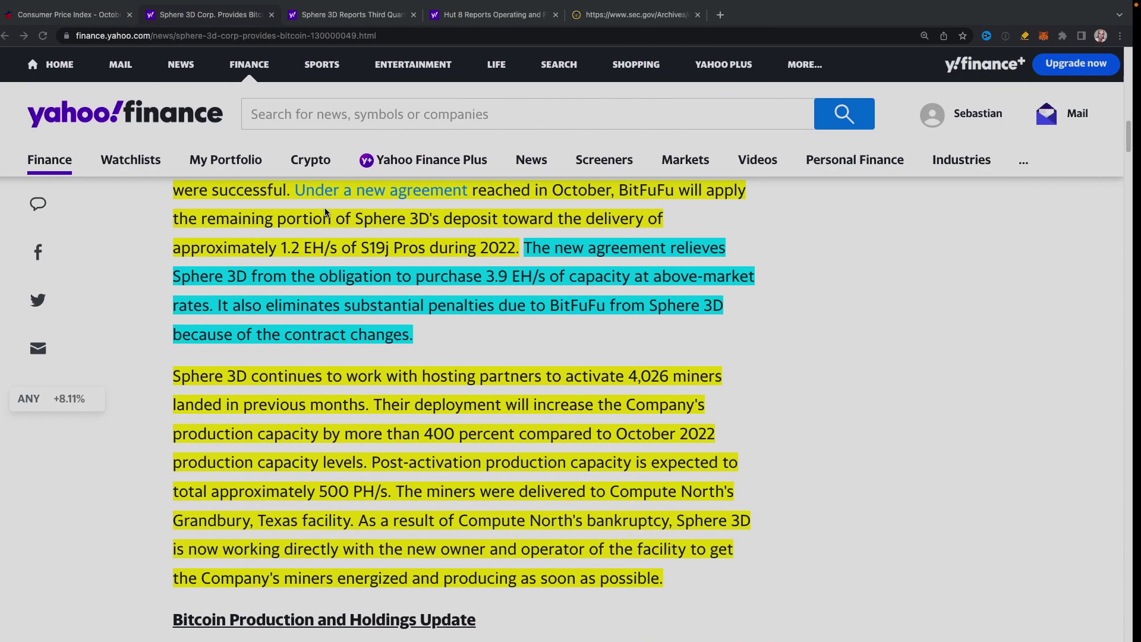
click(464, 19)
scroll(371, 324, down, 2)
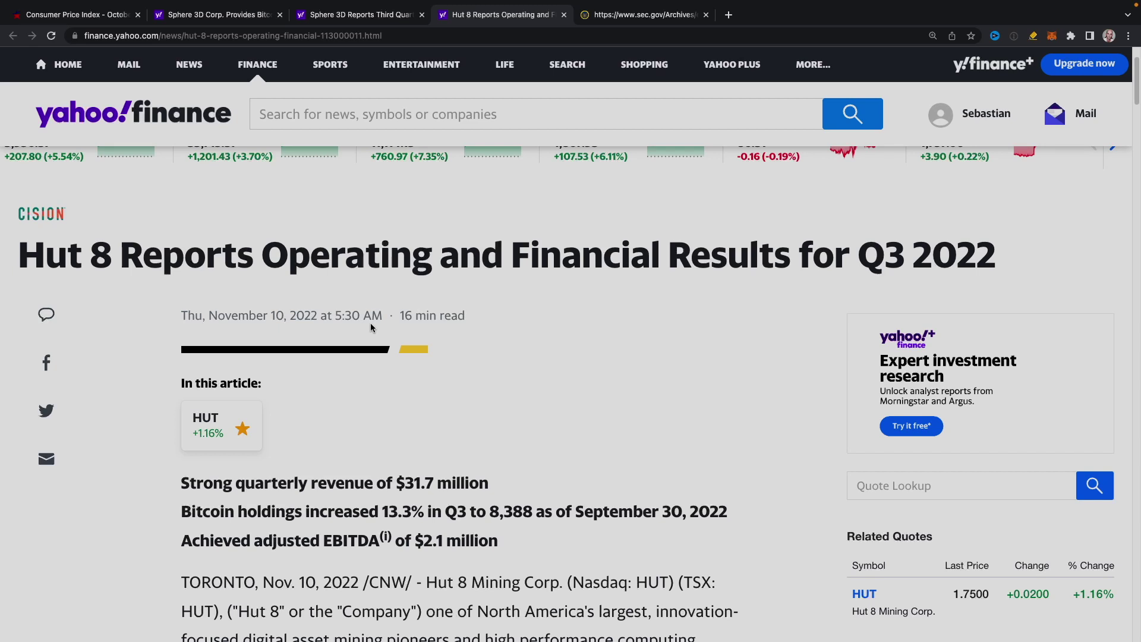
scroll(369, 323, down, 3)
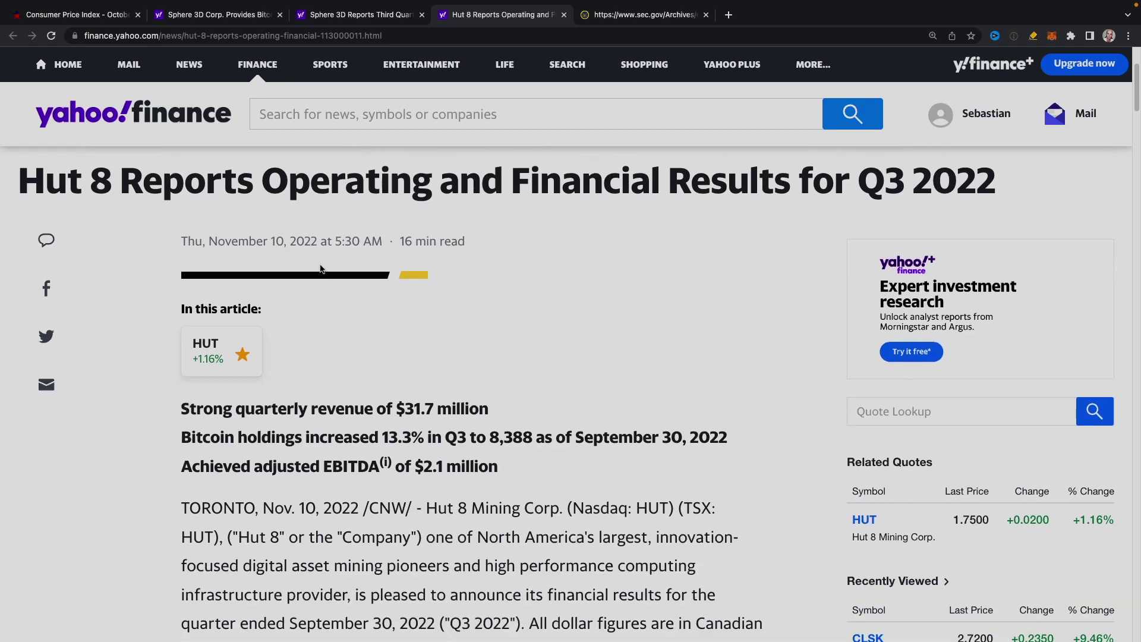
- Switch back to Numbers, open the Hut 8 sheet, and bring up its valuation table and monthly revenue table
key(super+Tab)
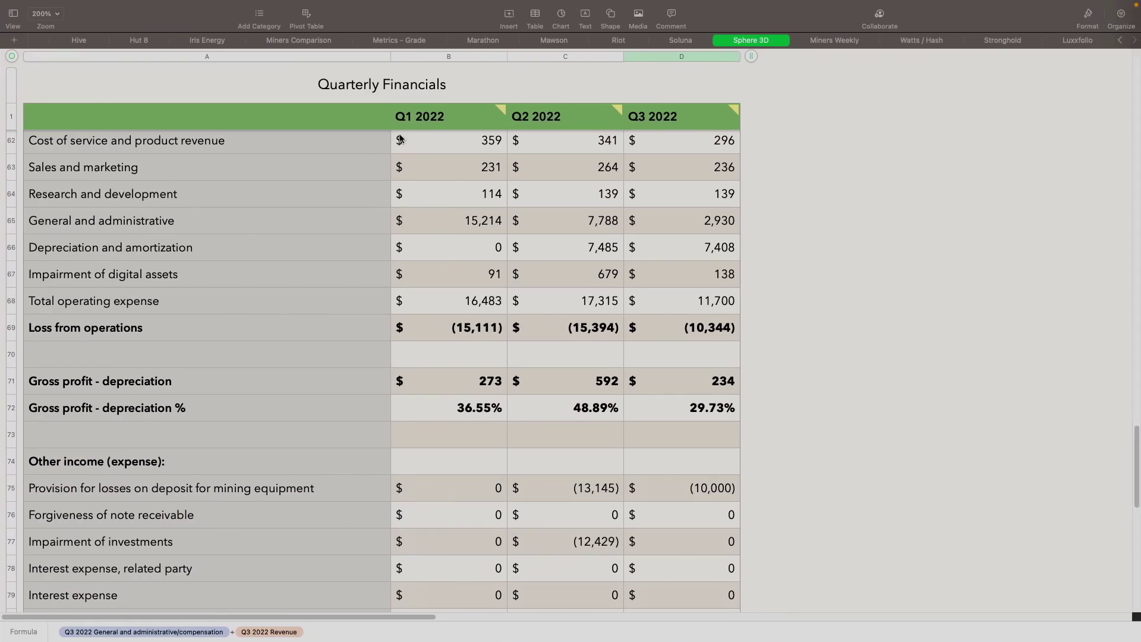
click(130, 40)
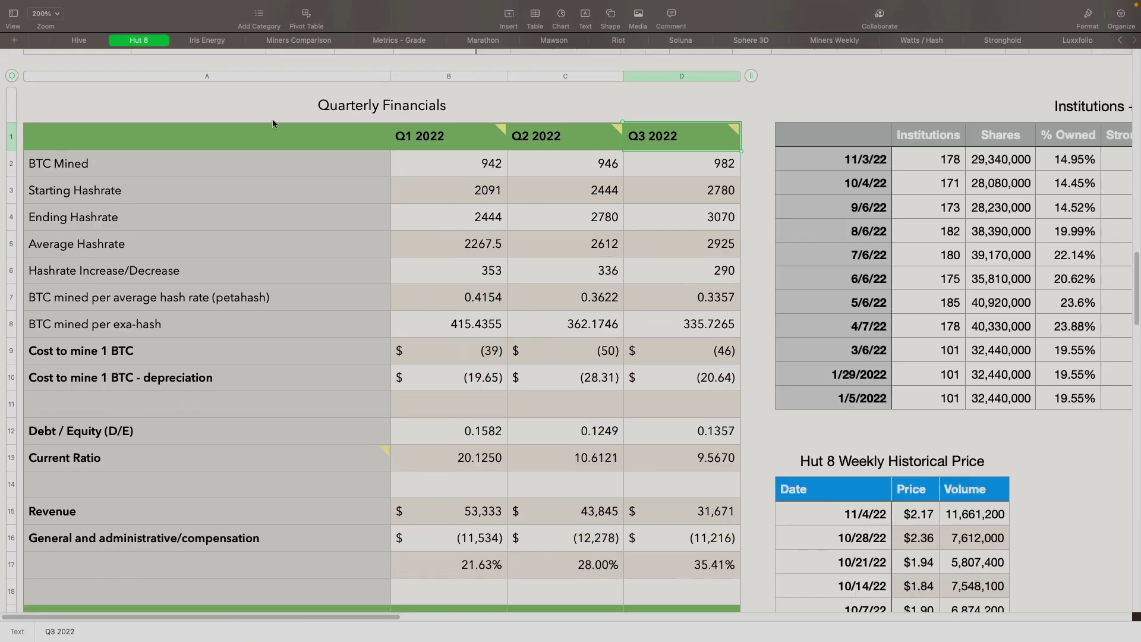
scroll(533, 382, up, 20)
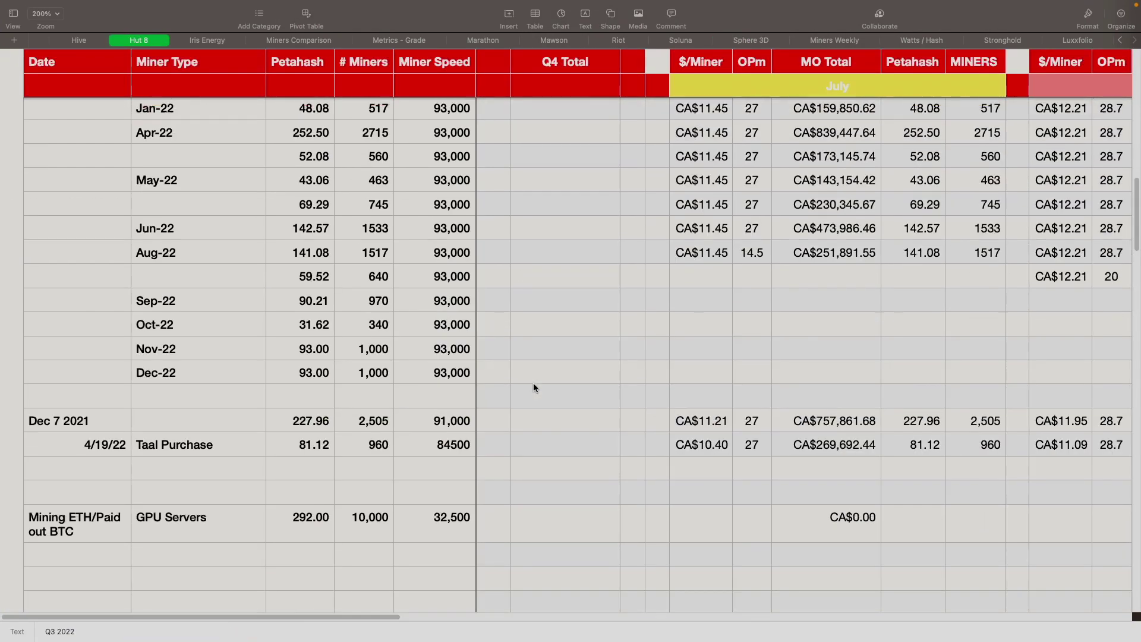
scroll(531, 383, up, 3)
scroll(618, 482, down, 5)
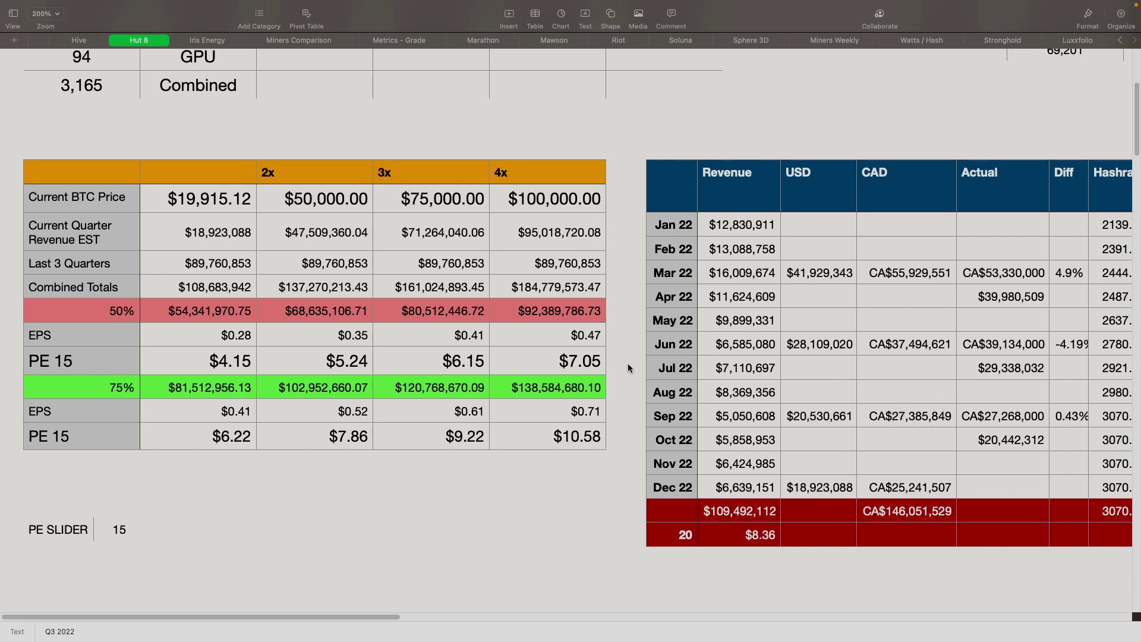
- Check the formulas behind Hut 8's current-quarter revenue estimate, monthly USD, CAD and Actual amounts, Last 3 Quarters, and Combined Totals
click(205, 243)
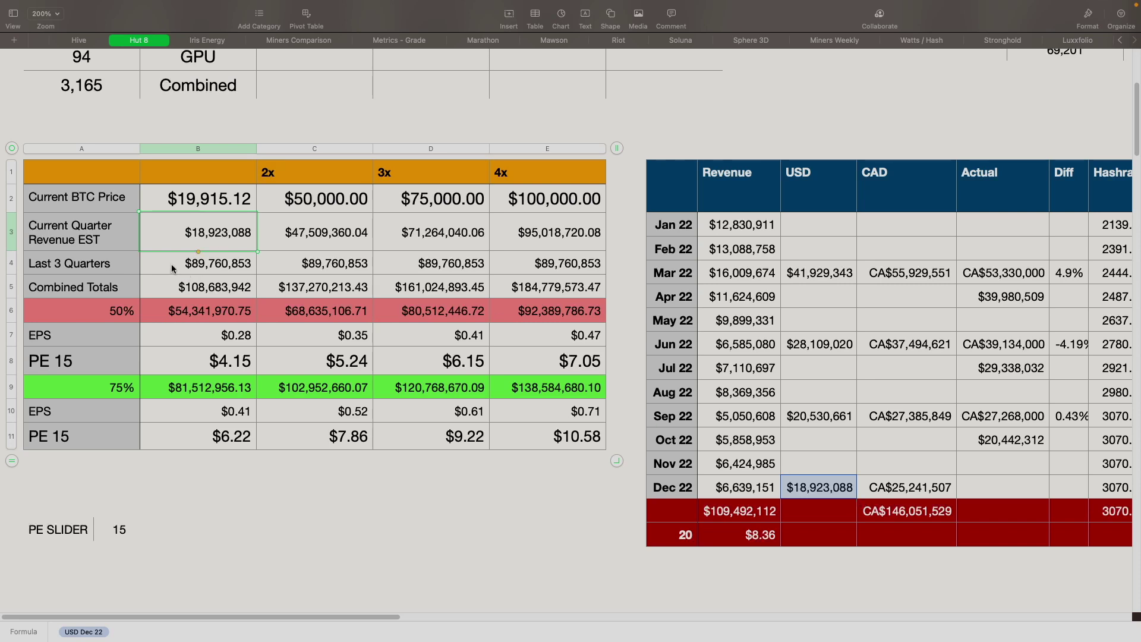
click(879, 416)
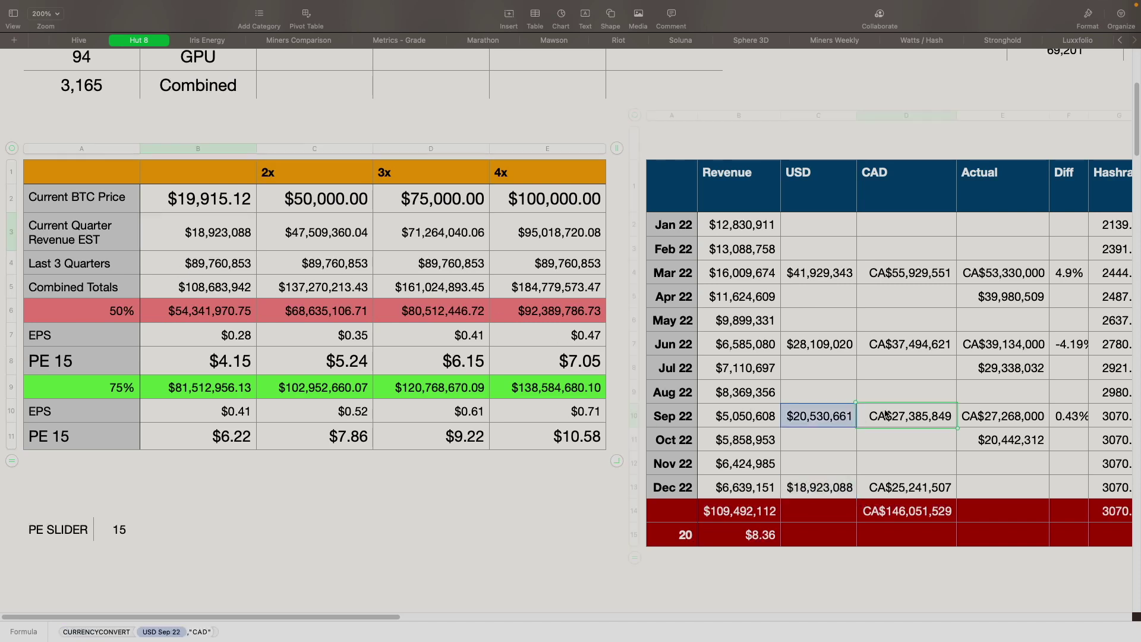
click(892, 345)
click(797, 277)
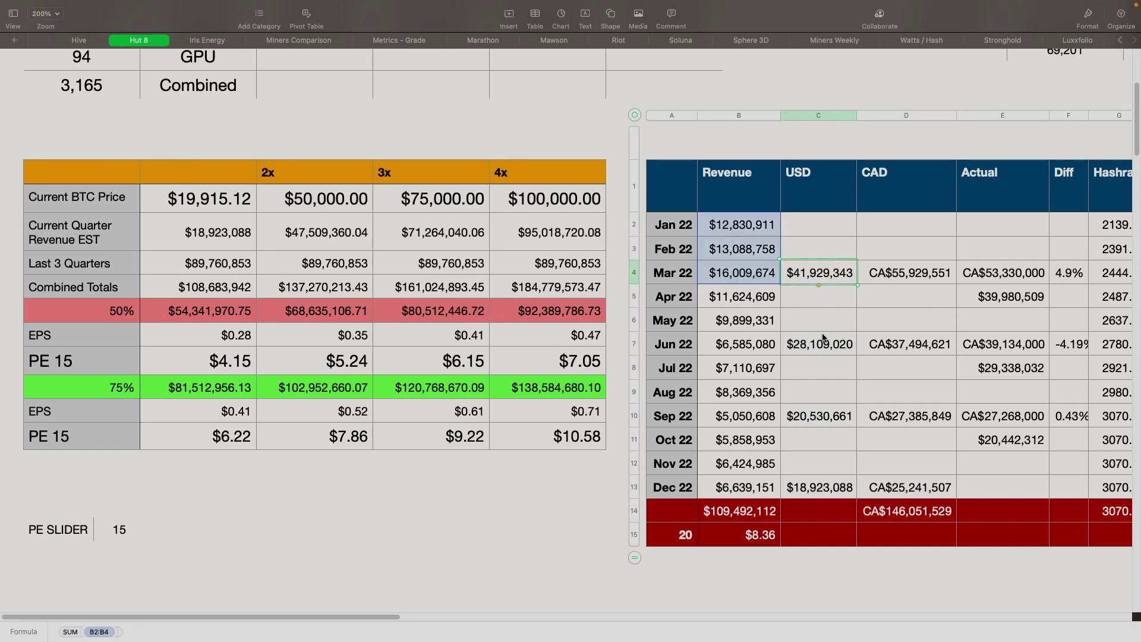
click(1027, 295)
click(1008, 367)
click(1000, 445)
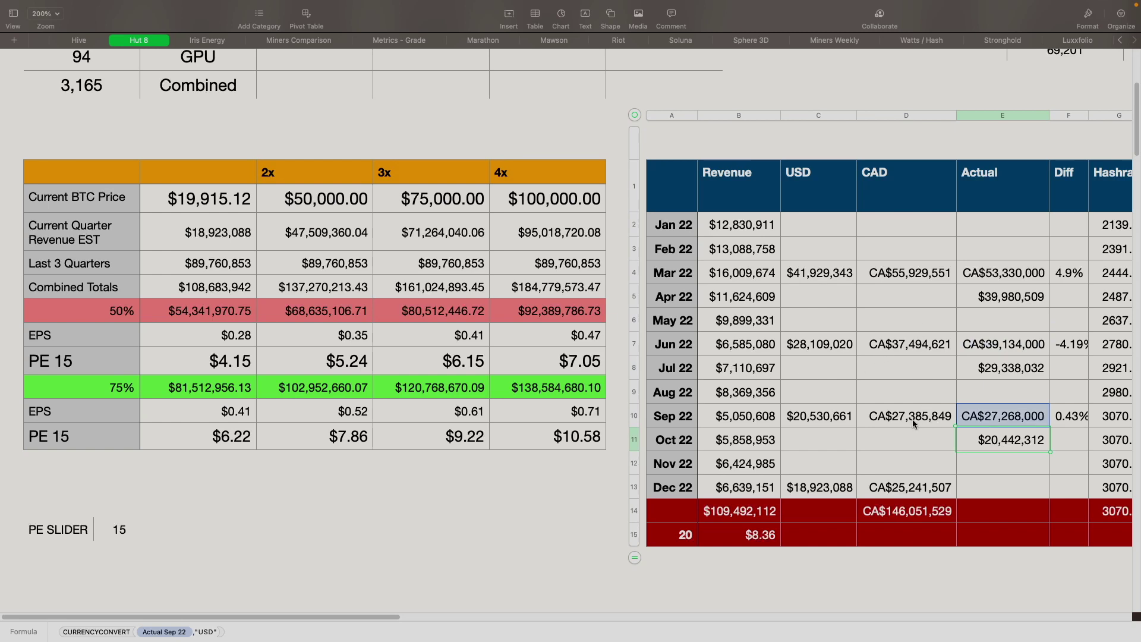
click(186, 265)
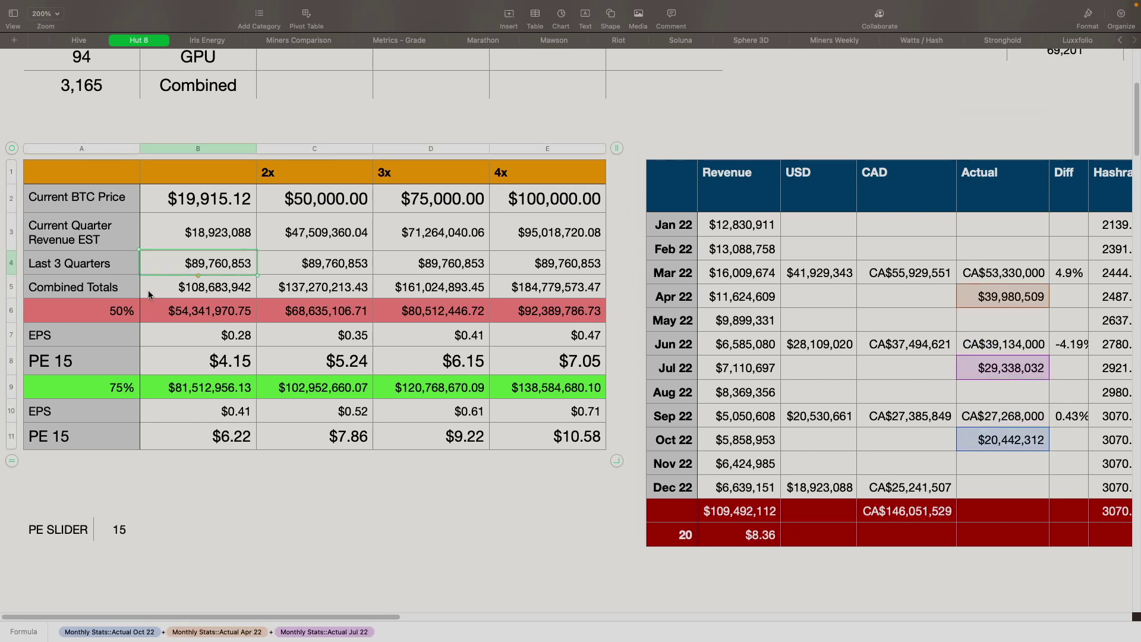
click(208, 289)
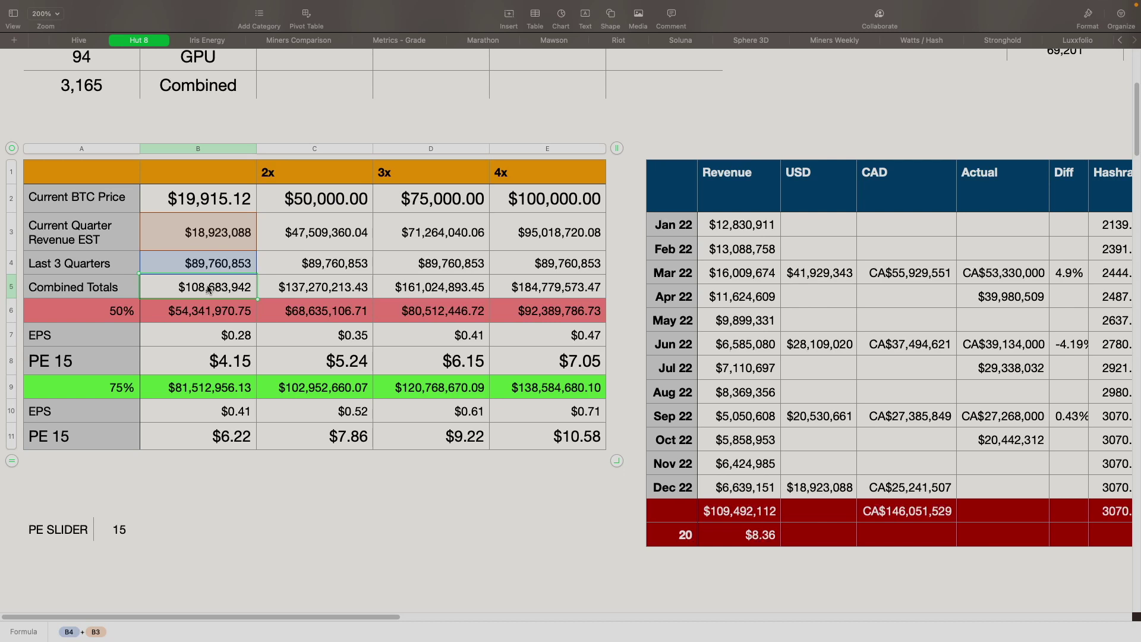
- Review Hut 8's share and hashrate statistics alongside the EPS and PE 15 valuations at 50% and 75%
scroll(162, 289, up, 2)
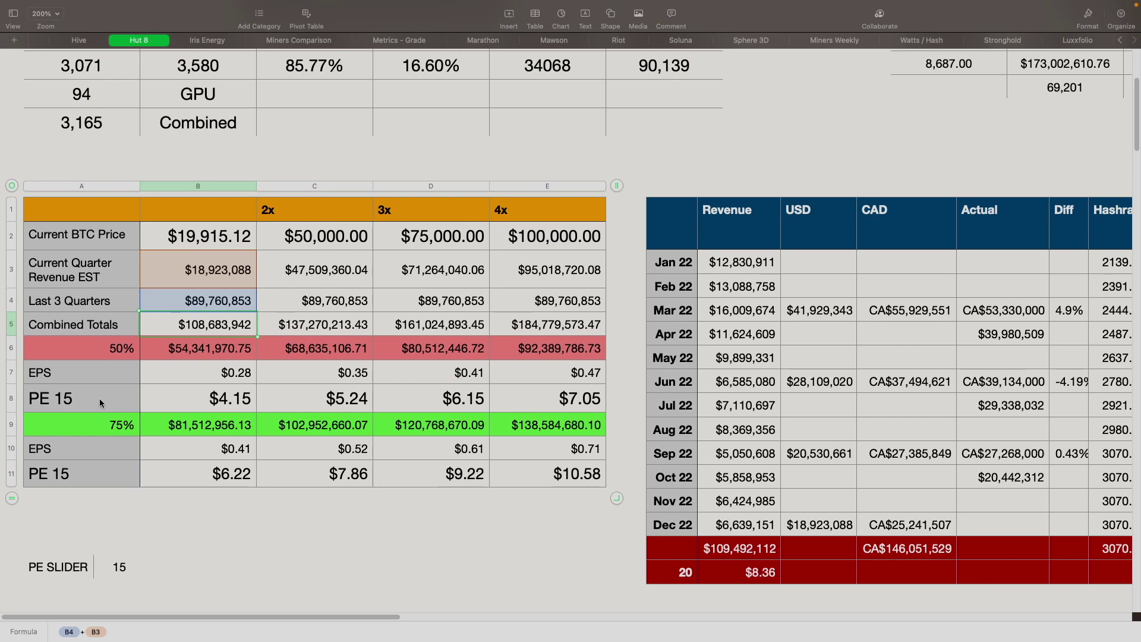
scroll(234, 398, up, 5)
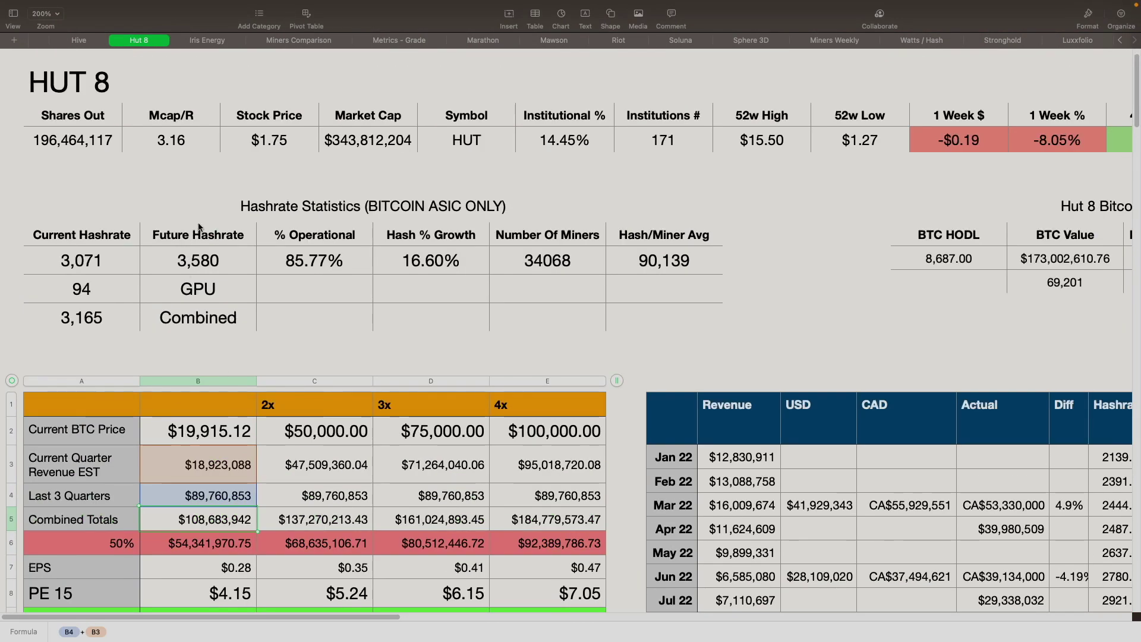
scroll(242, 306, down, 4)
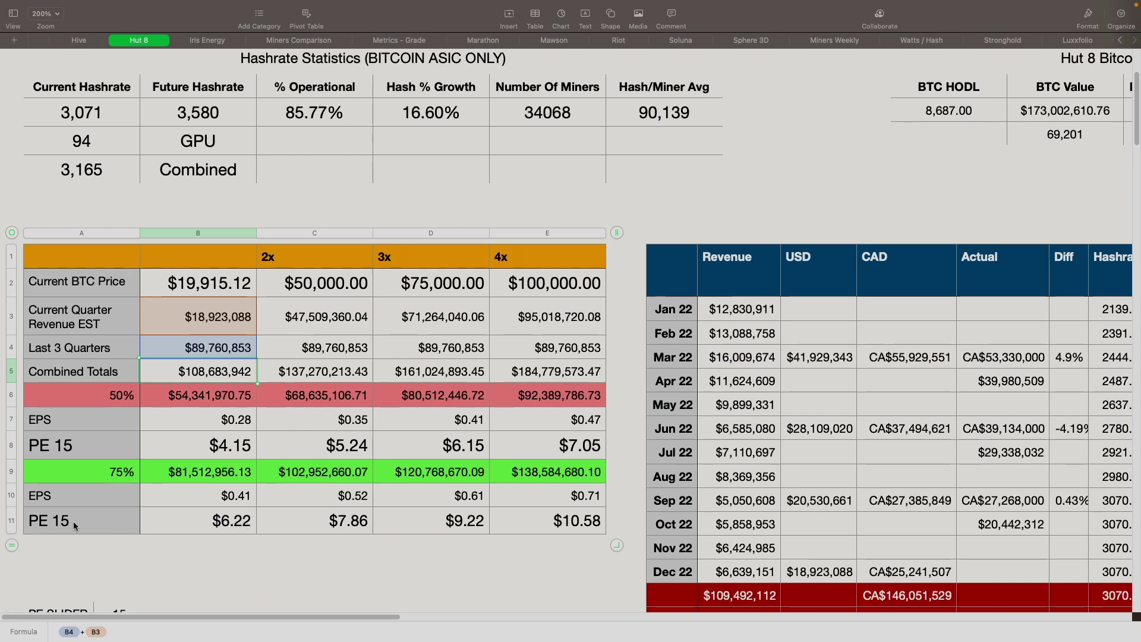
scroll(615, 397, down, 1)
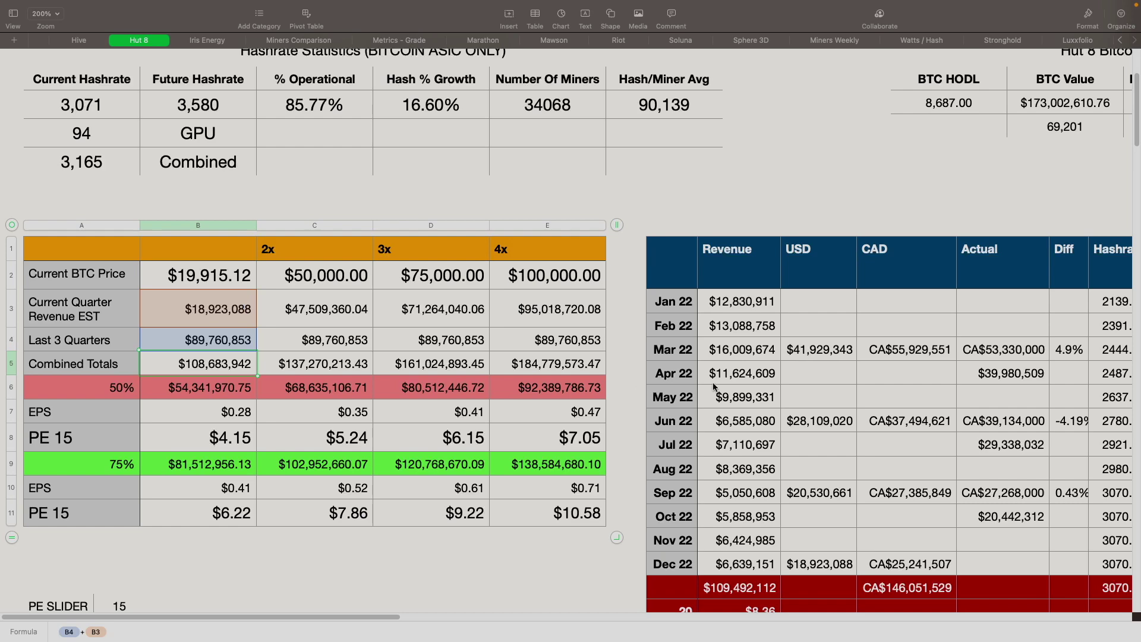
- Review Hut 8's Quarterly Financials summary, covering BTC mined, hashrate, cost to mine, debt/equity, current ratio, revenue and administrative expenses
scroll(663, 396, down, 5)
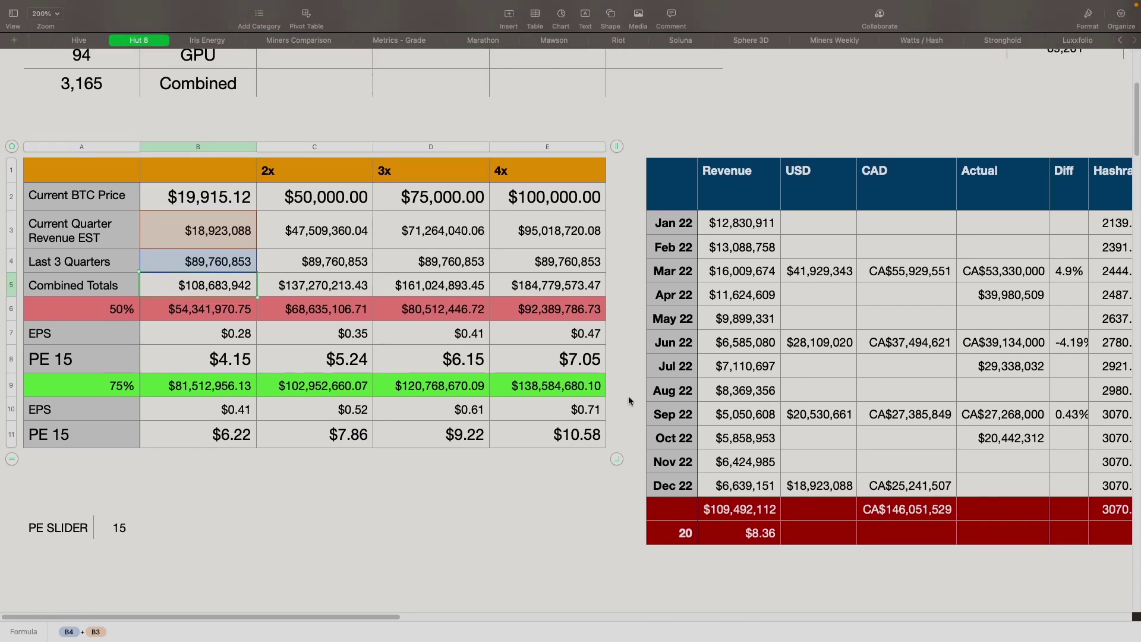
scroll(297, 420, down, 20)
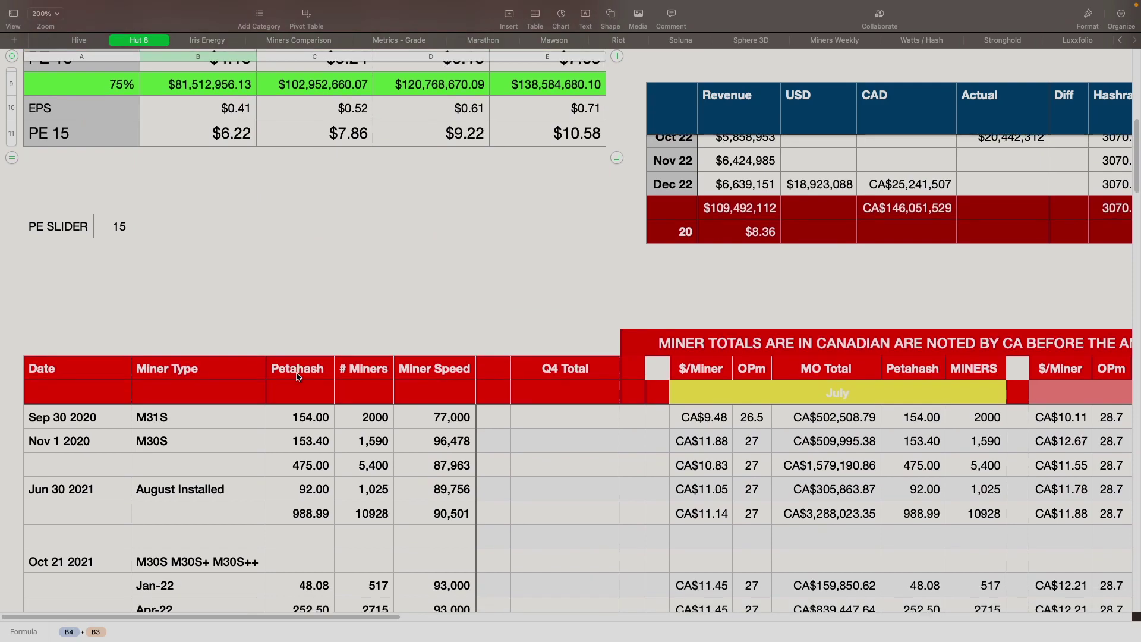
scroll(297, 377, down, 20)
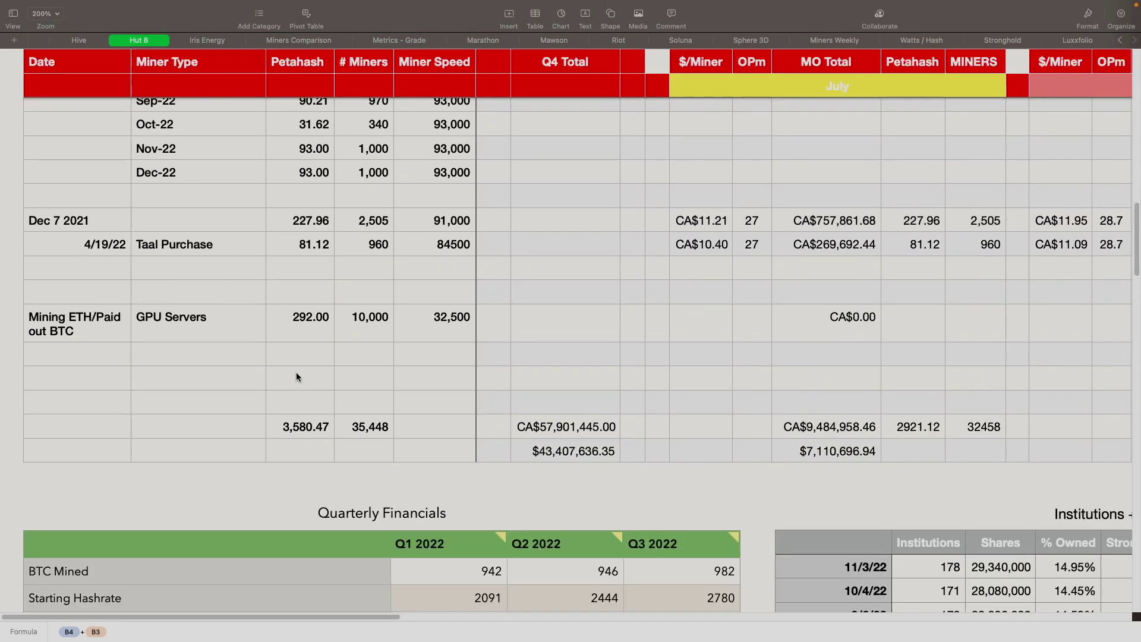
scroll(296, 372, down, 12)
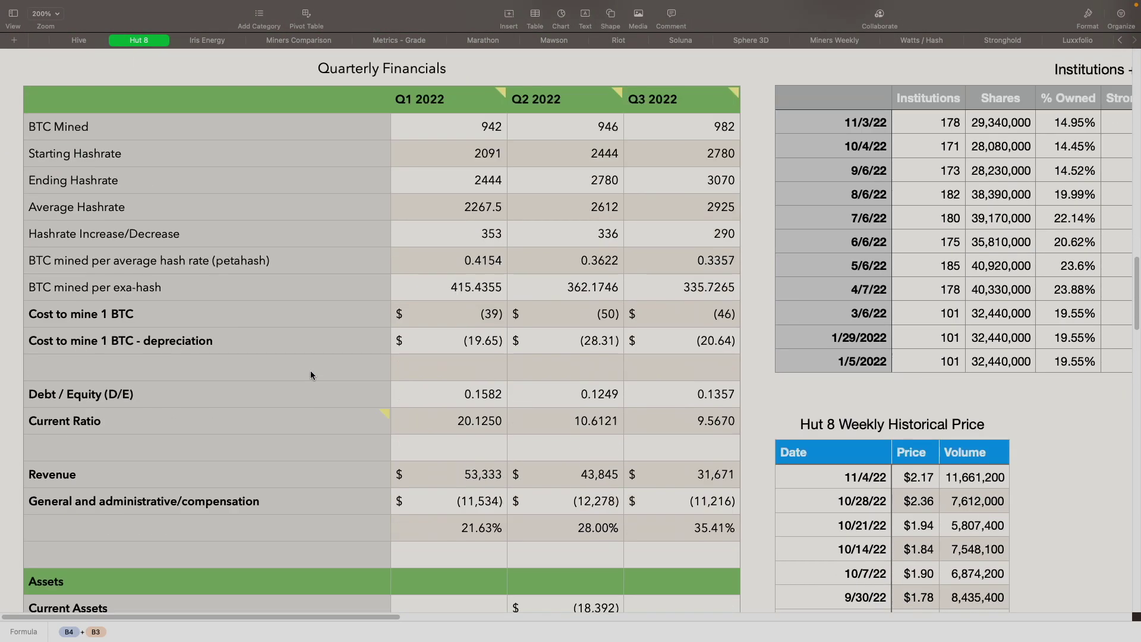
scroll(333, 361, up, 2)
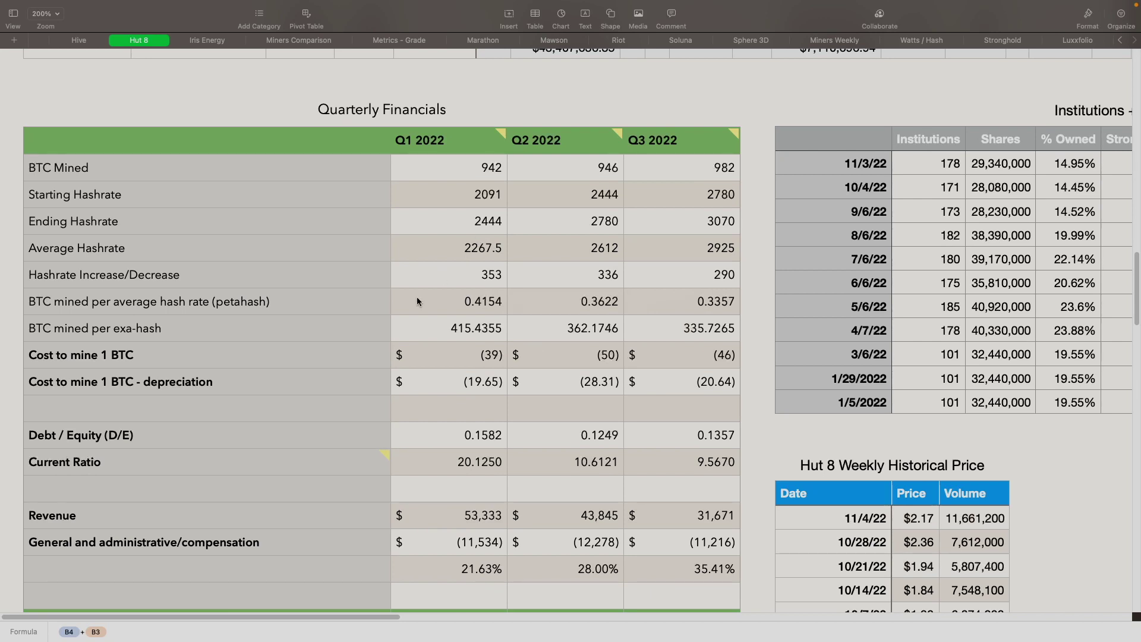
scroll(396, 392, down, 1)
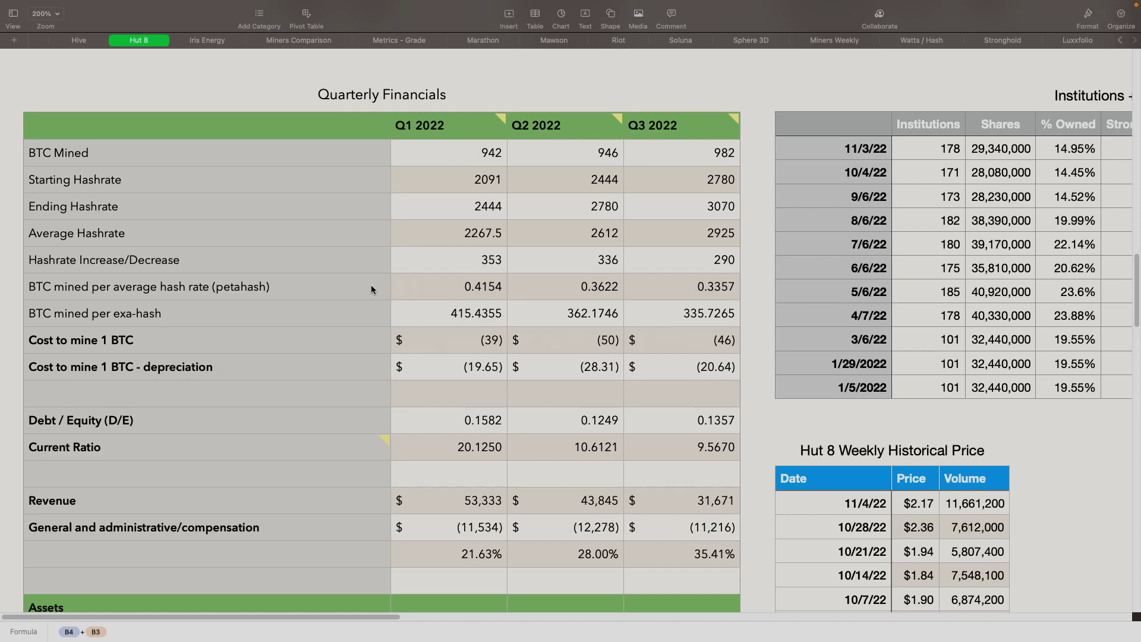
- Switch to the browser and look over Hut 8's Form 6-K filing on the SEC site, including its exhibits list
key(ctrl+Left)
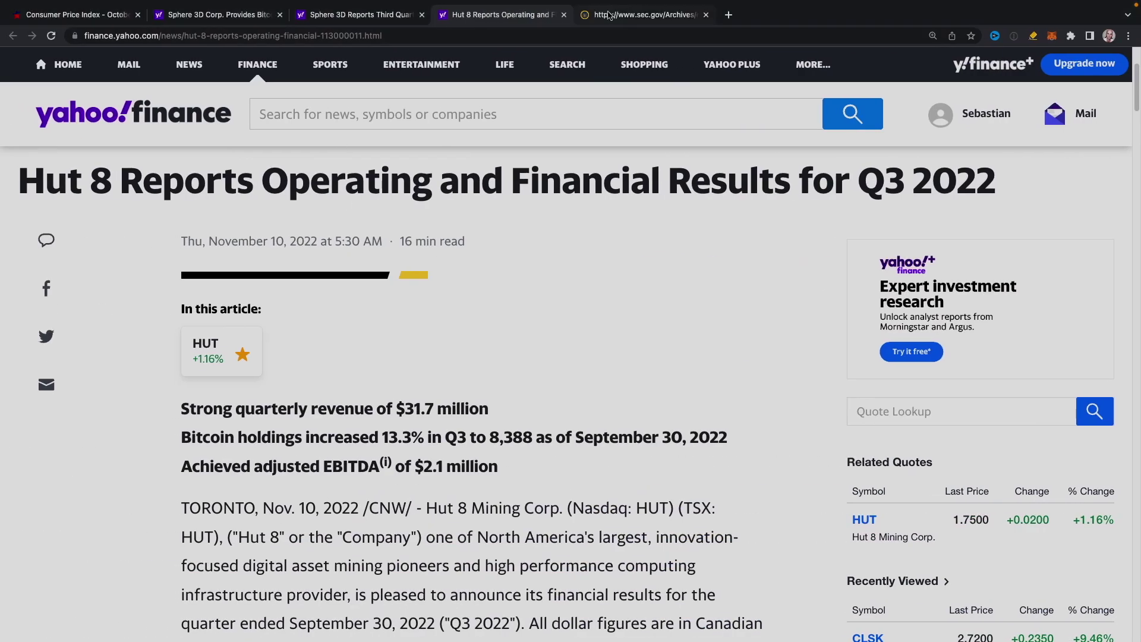
click(610, 16)
scroll(419, 288, down, 8)
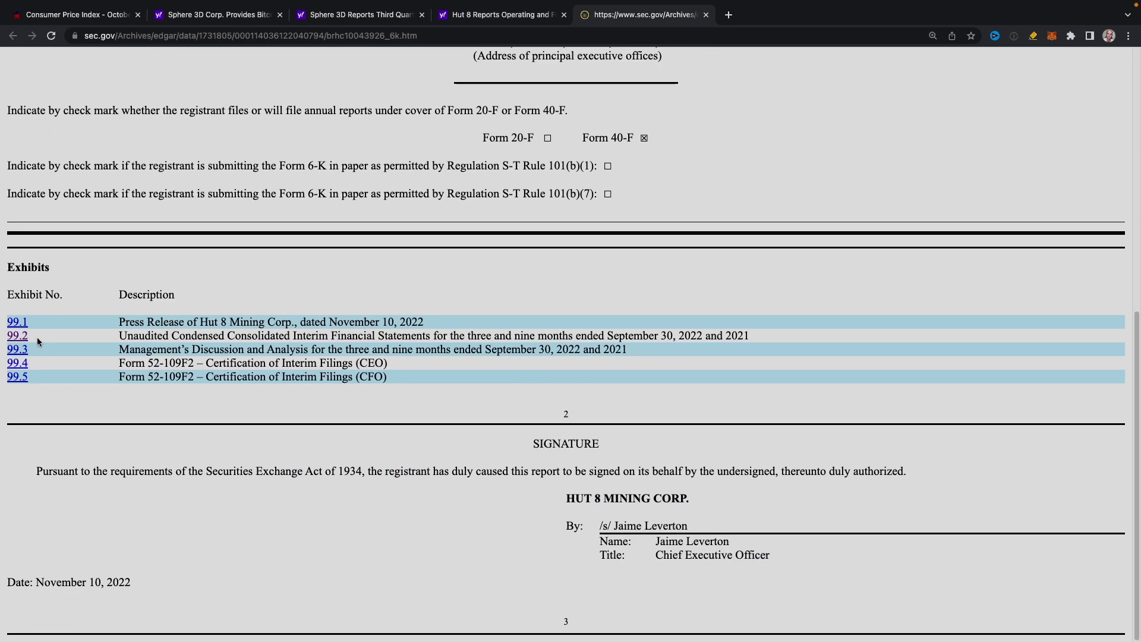
scroll(37, 337, up, 7)
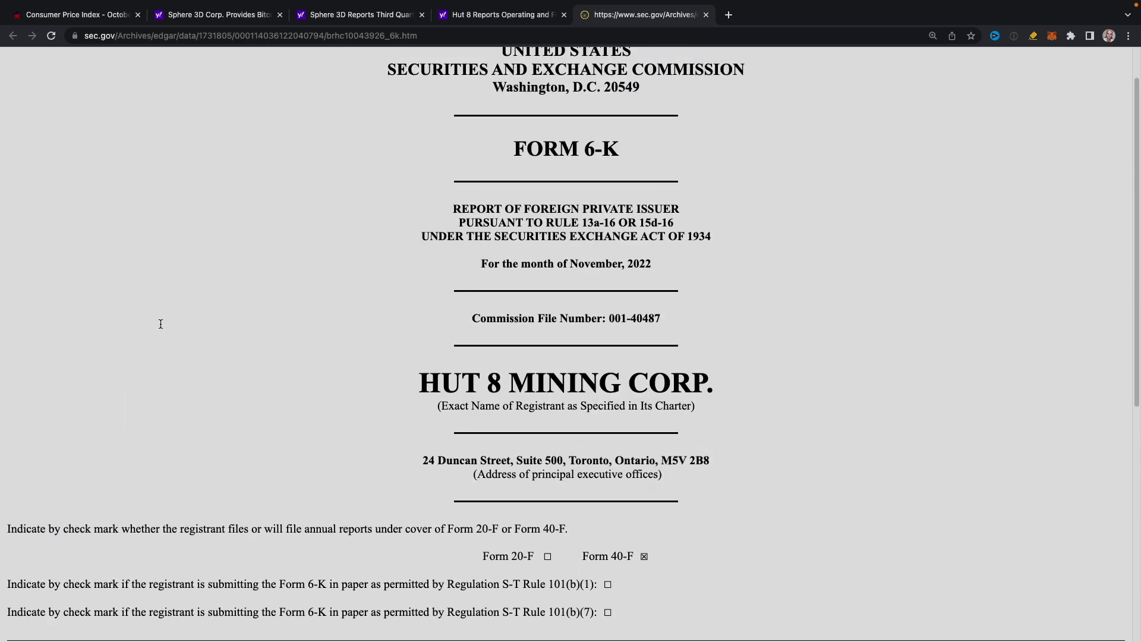
- Open Exhibit 99.2, Hut 8's interim financial statements, from the 6-K exhibits list and view the statement of financial position
scroll(161, 324, up, 1)
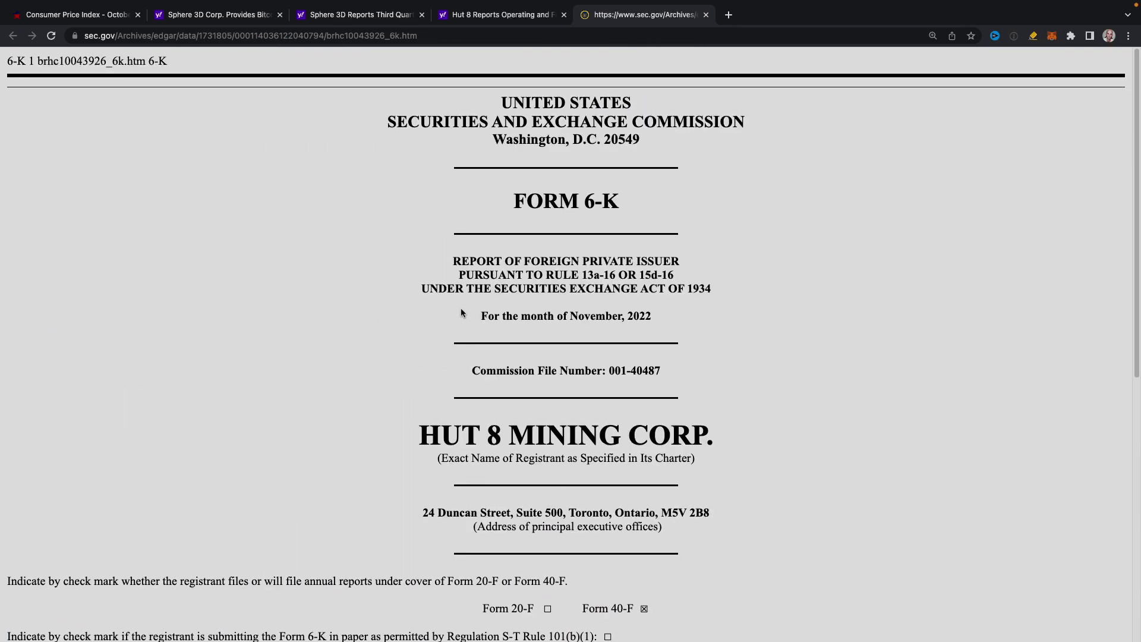
scroll(199, 497, down, 8)
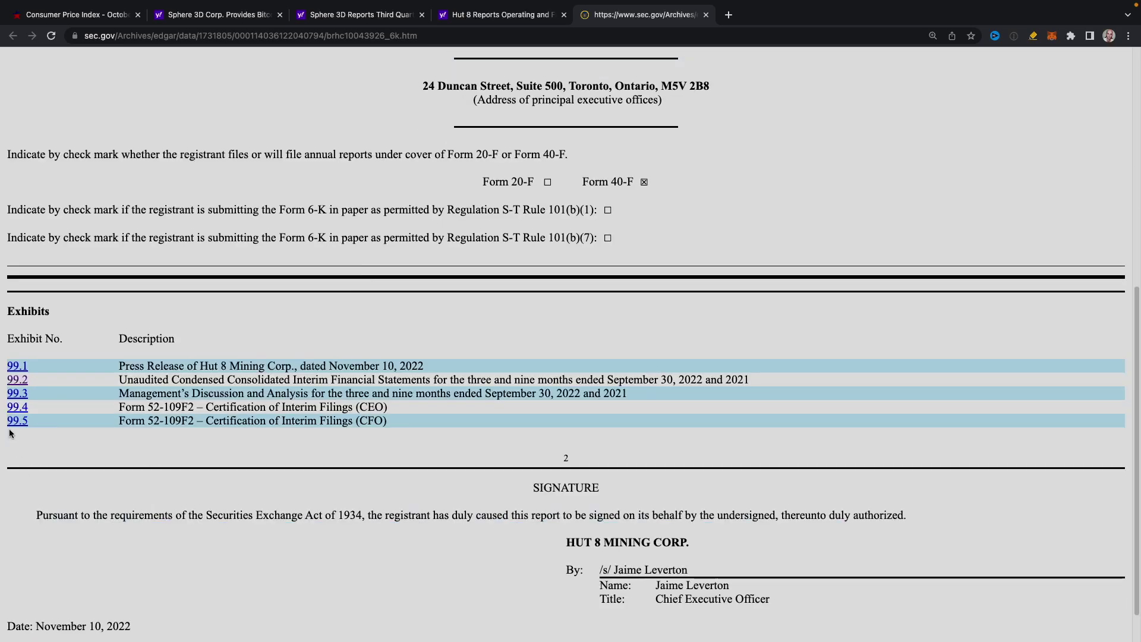
click(17, 379)
scroll(306, 458, down, 4)
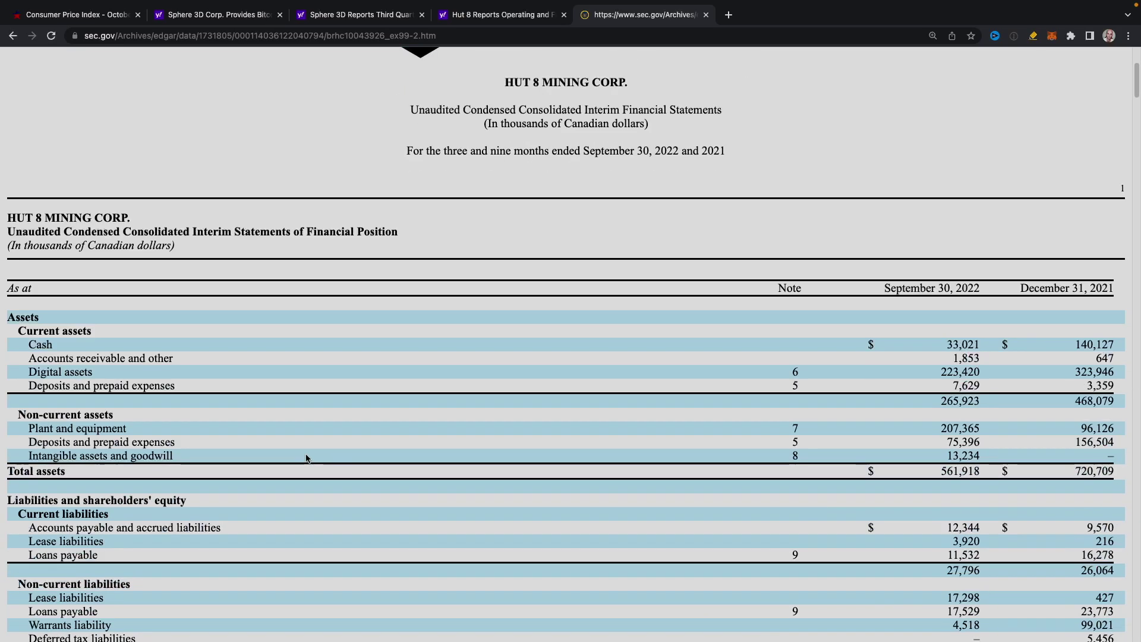
- Find notes 13 to 15 in the financial statements and review revenue, cost of revenue, and general and administrative expenses
scroll(306, 458, down, 20)
scroll(305, 449, up, 8)
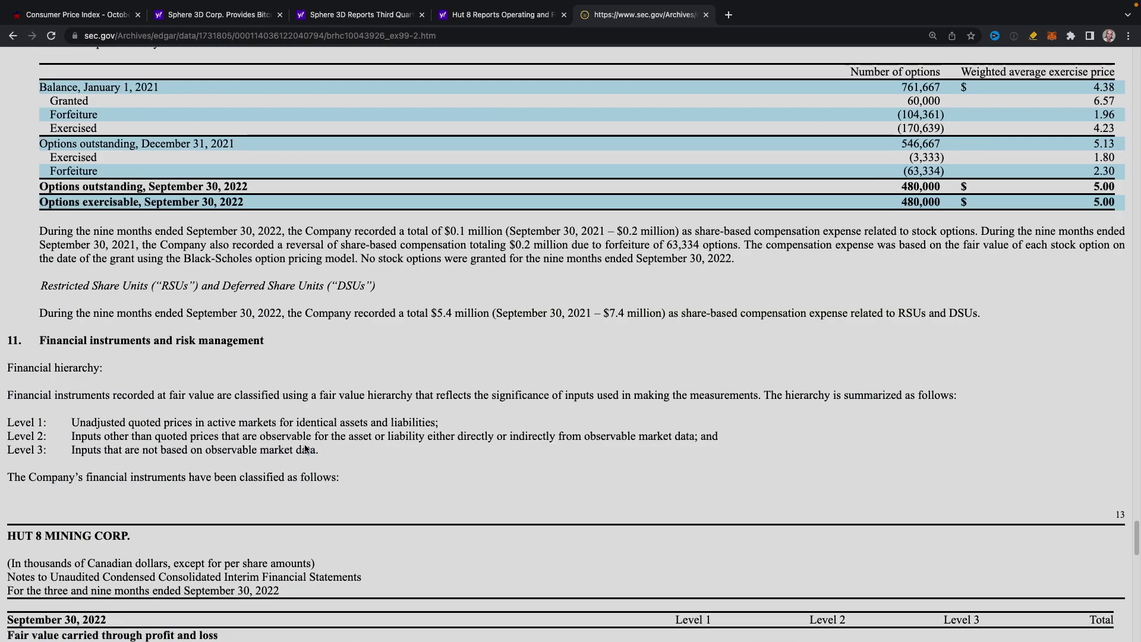
scroll(305, 449, up, 2)
scroll(306, 449, down, 15)
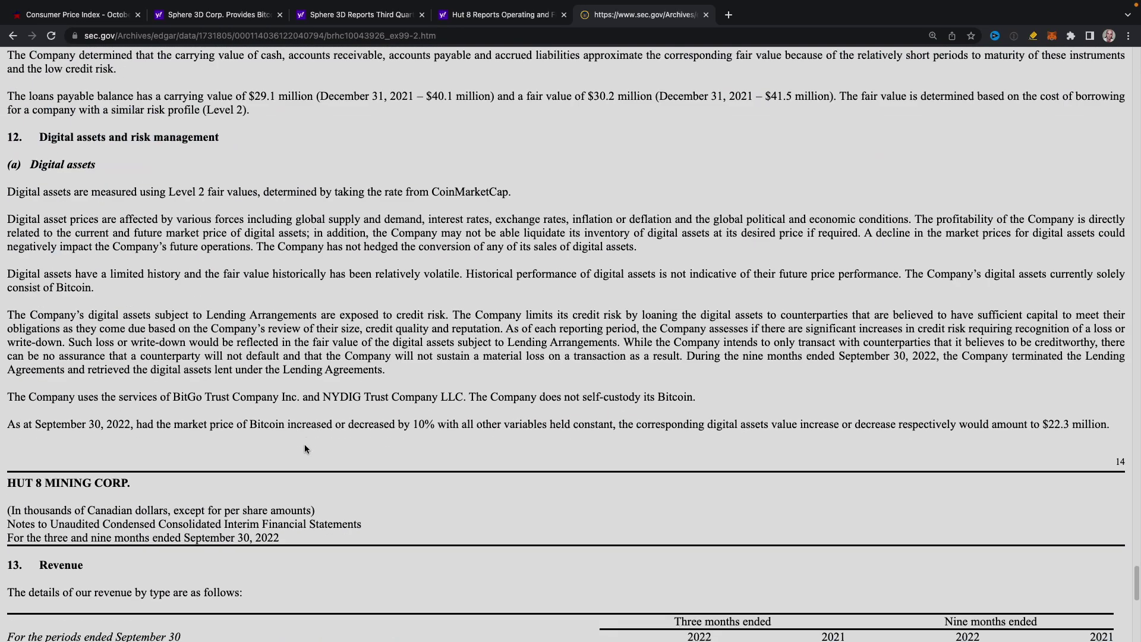
scroll(304, 449, down, 7)
scroll(178, 481, down, 1)
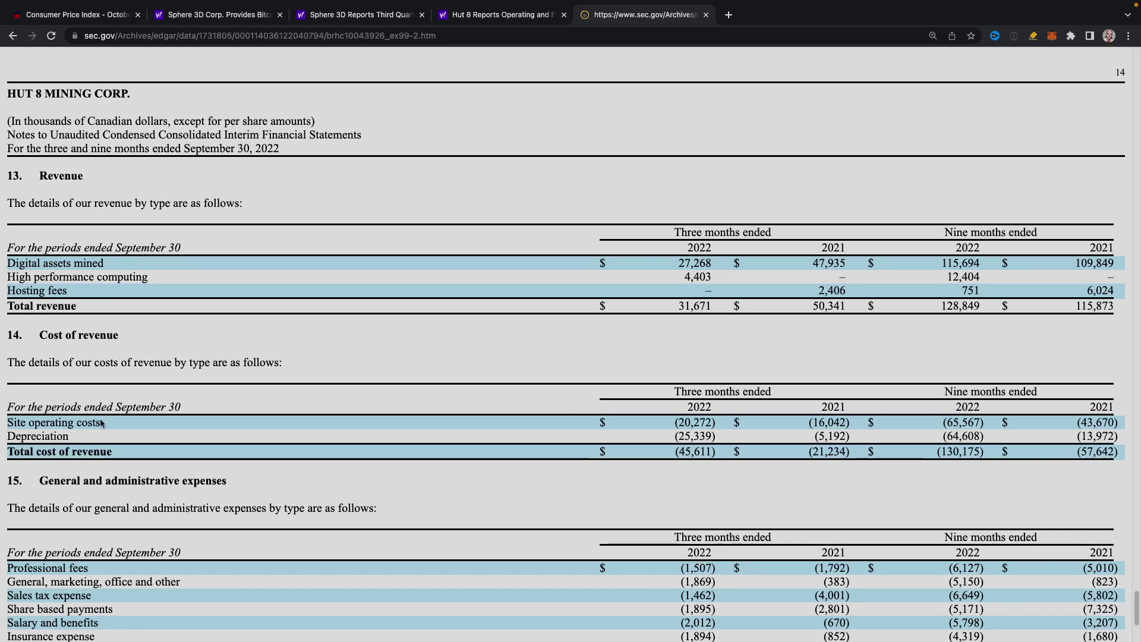
- Switch back to Numbers and compare Hut 8's quarterly cost to mine, debt/equity, current ratio, revenue and administrative expenses
key(ctrl+Right)
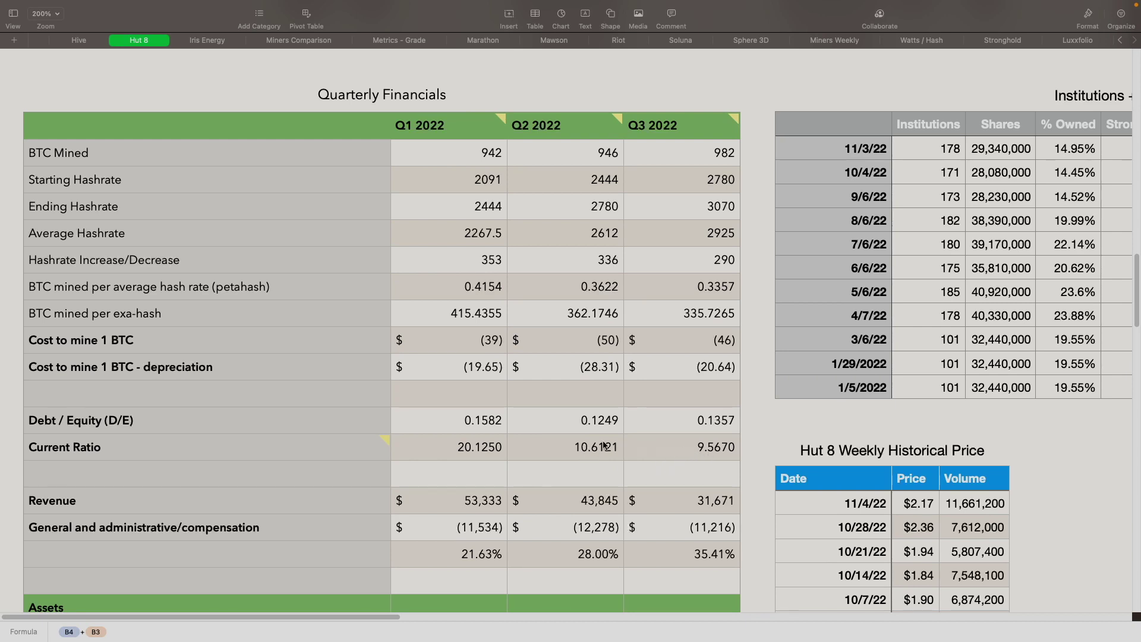
scroll(575, 450, down, 1)
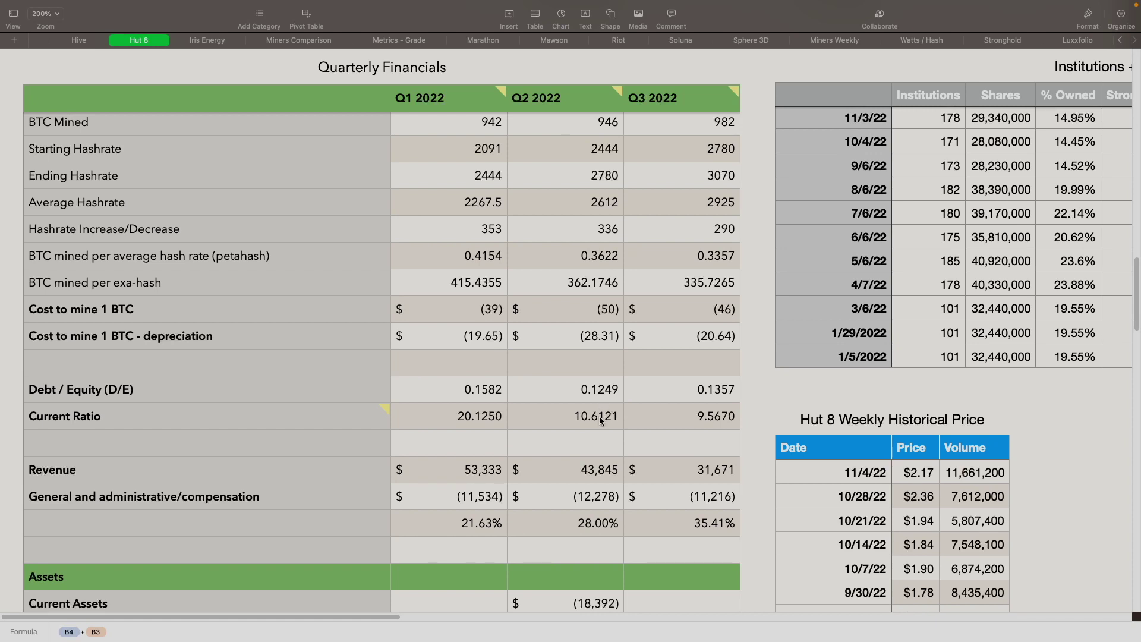
scroll(600, 419, down, 2)
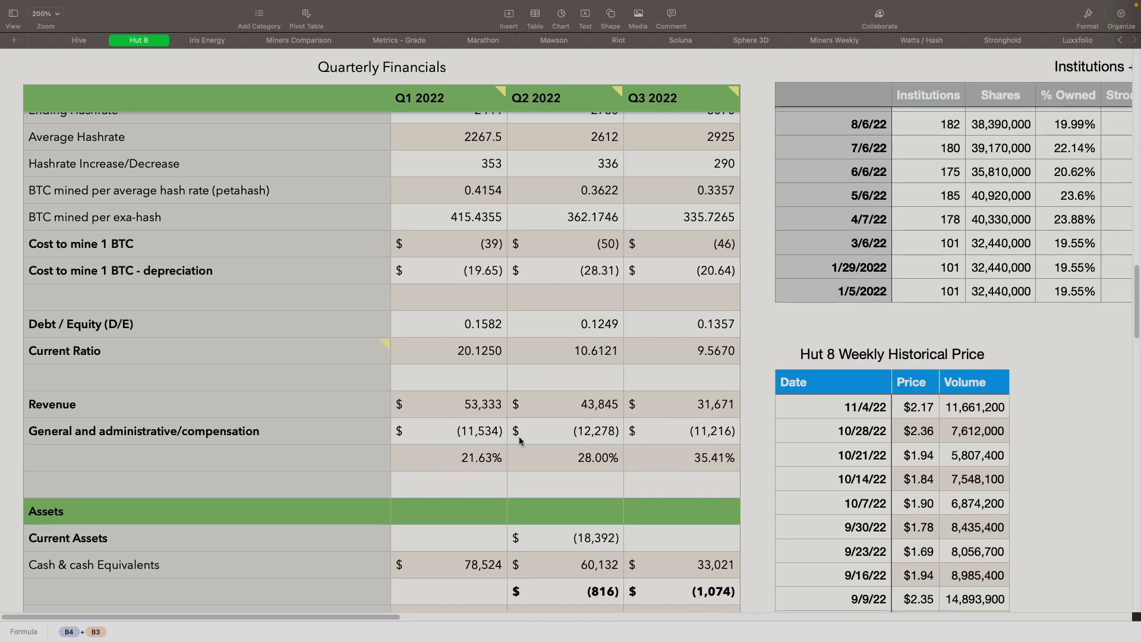
- Review the Assets section of Hut 8's Quarterly Financials, from cash and digital assets through total current assets and total assets
scroll(547, 451, down, 1)
scroll(541, 455, down, 6)
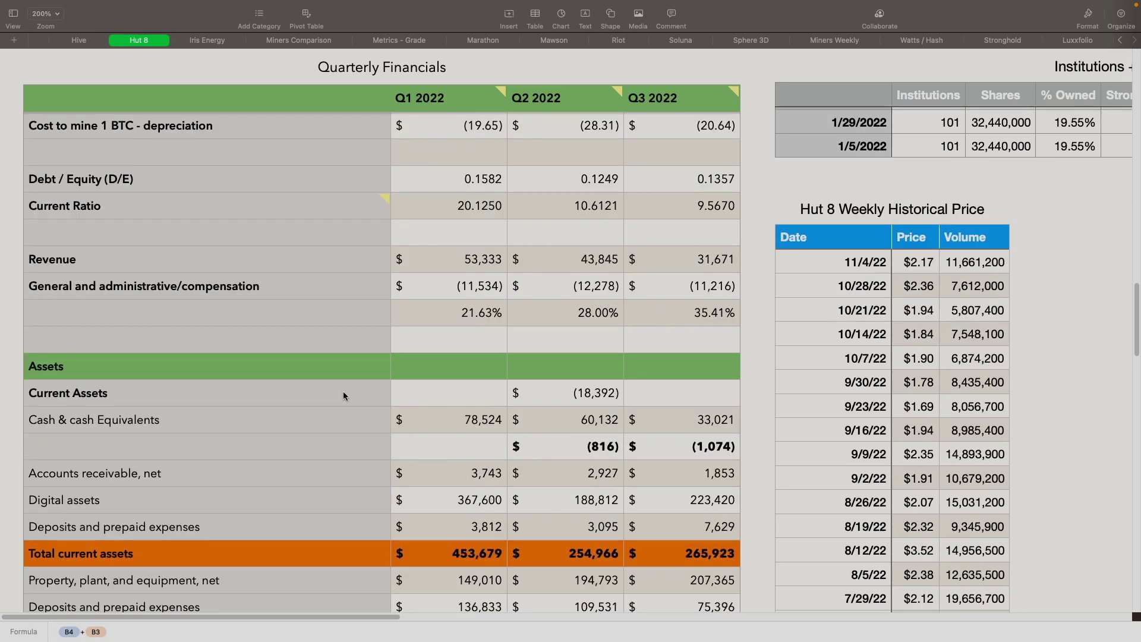
scroll(343, 392, down, 2)
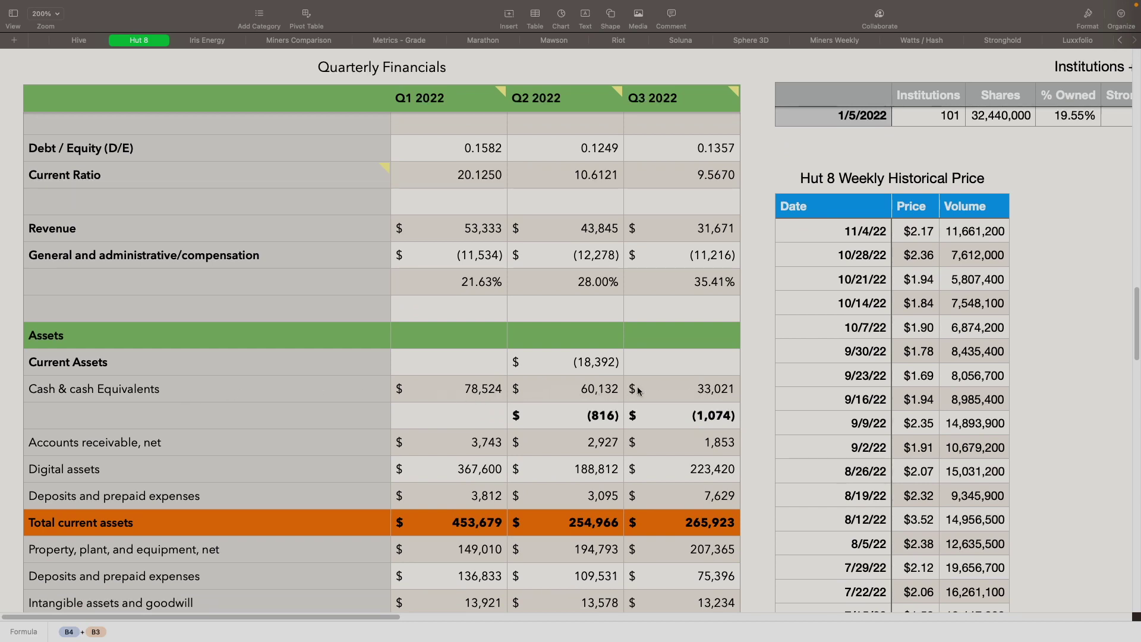
scroll(654, 398, down, 2)
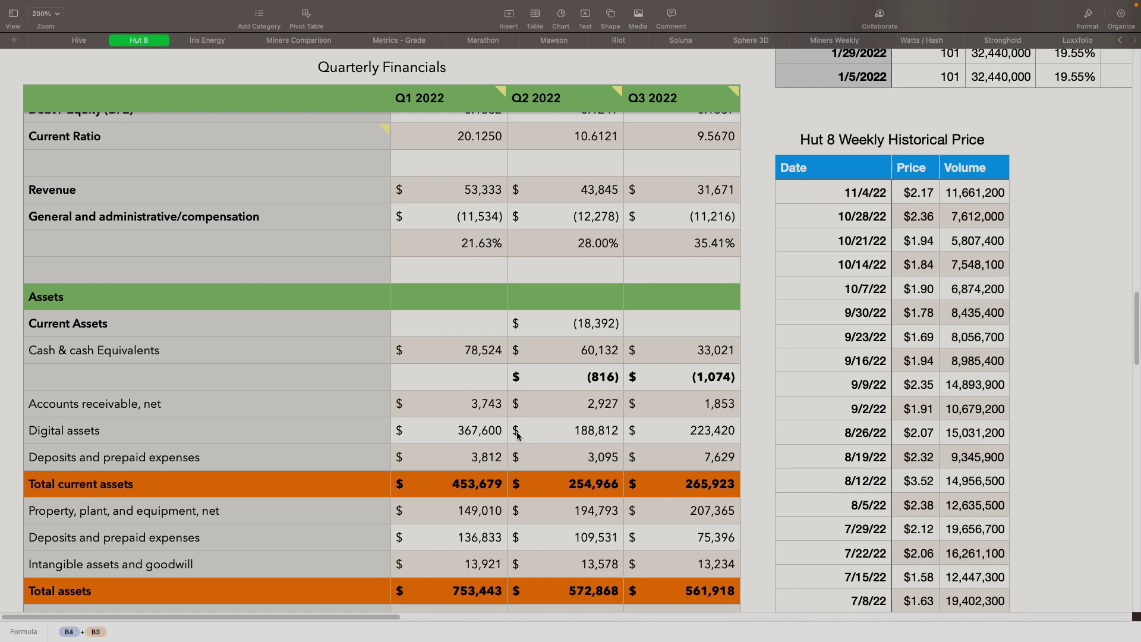
scroll(517, 436, down, 2)
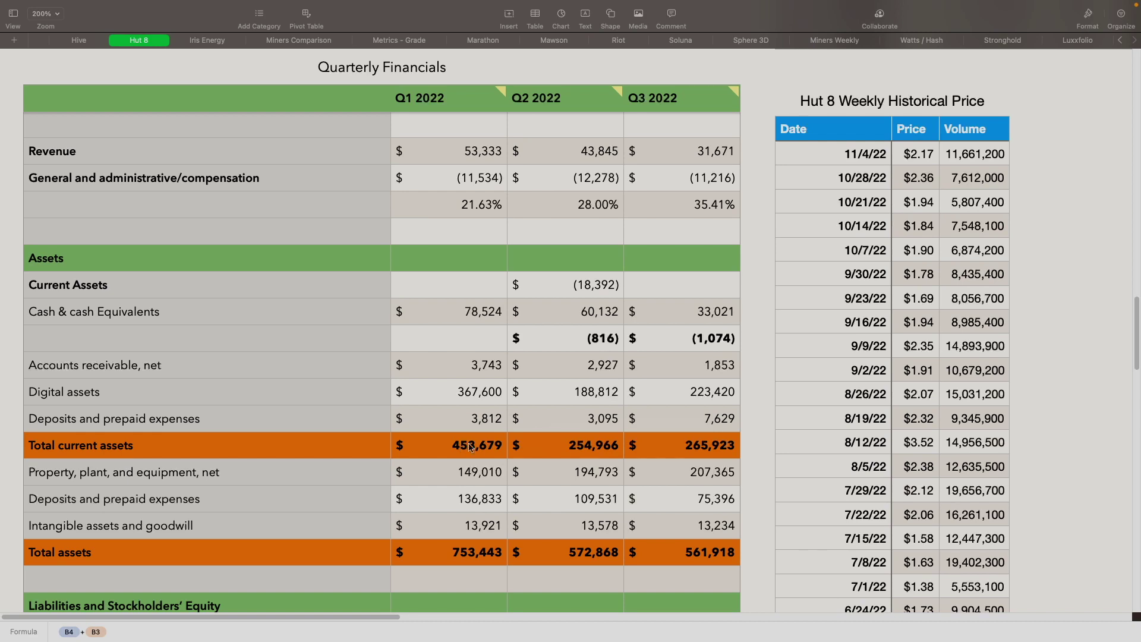
scroll(470, 451, down, 4)
scroll(521, 464, down, 1)
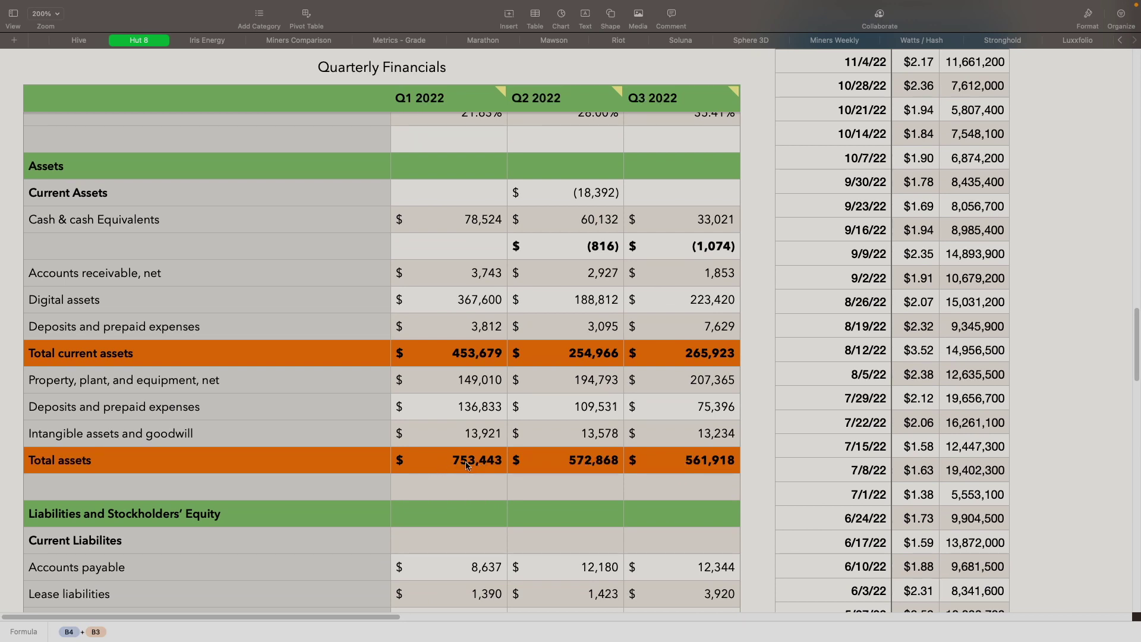
- Review Hut 8's current, non-current and total liabilities across Q1, Q2 and Q3 2022
scroll(458, 461, down, 5)
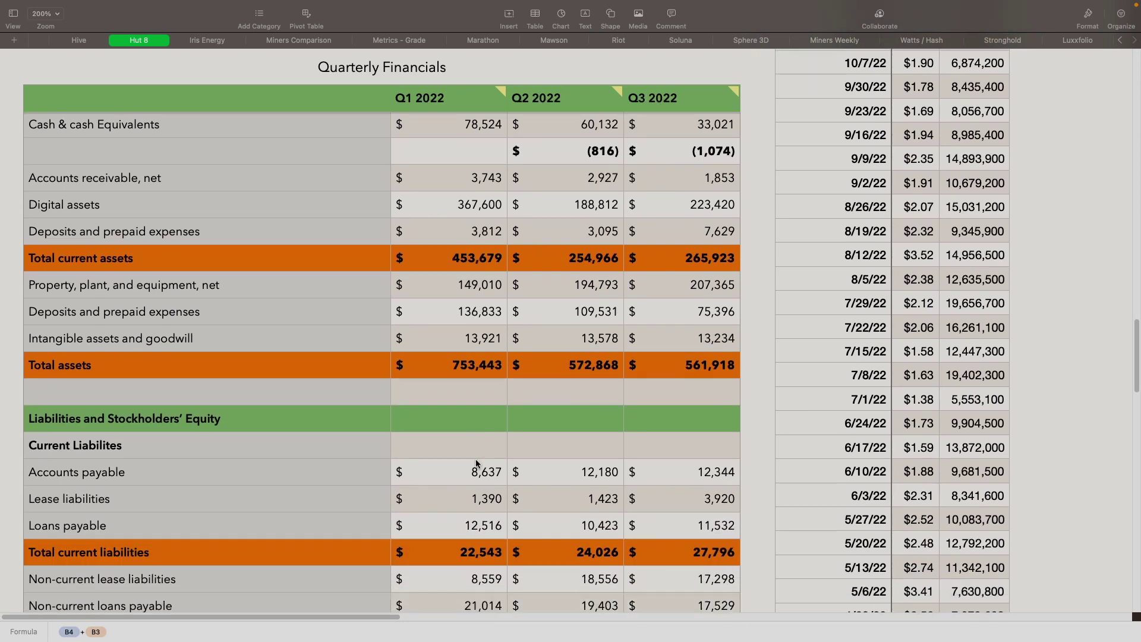
scroll(453, 462, down, 1)
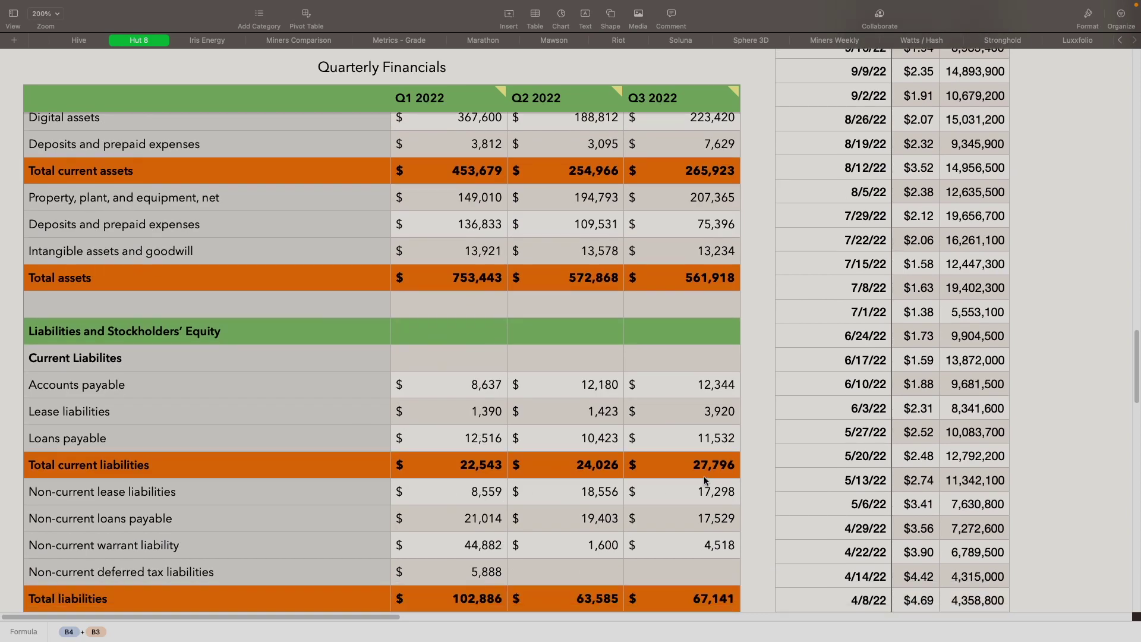
scroll(685, 478, down, 2)
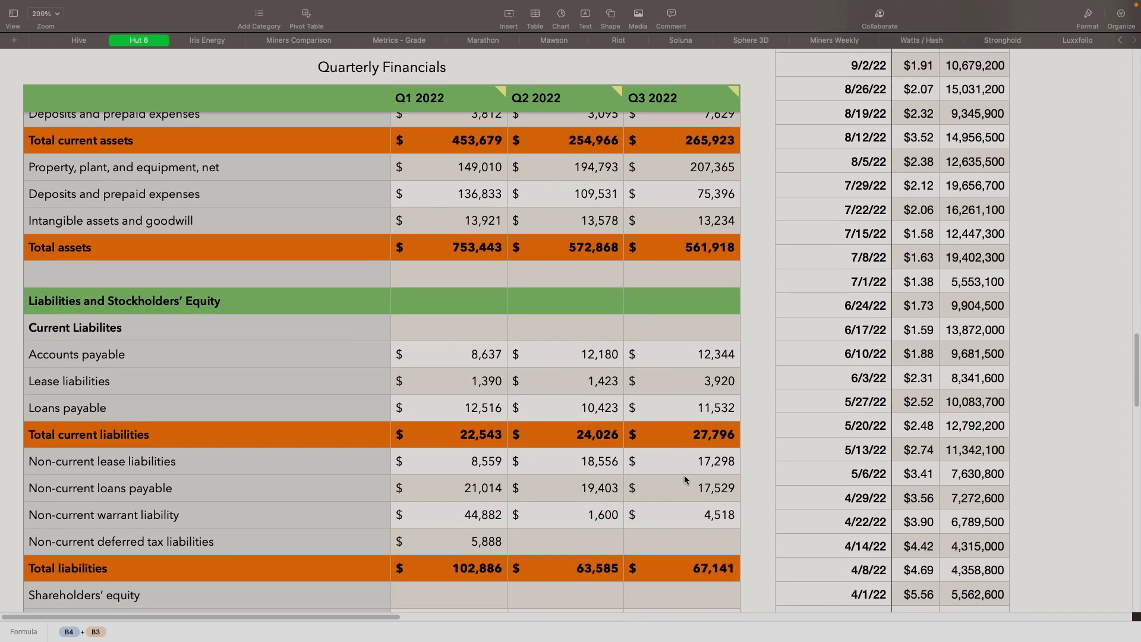
scroll(684, 479, down, 1)
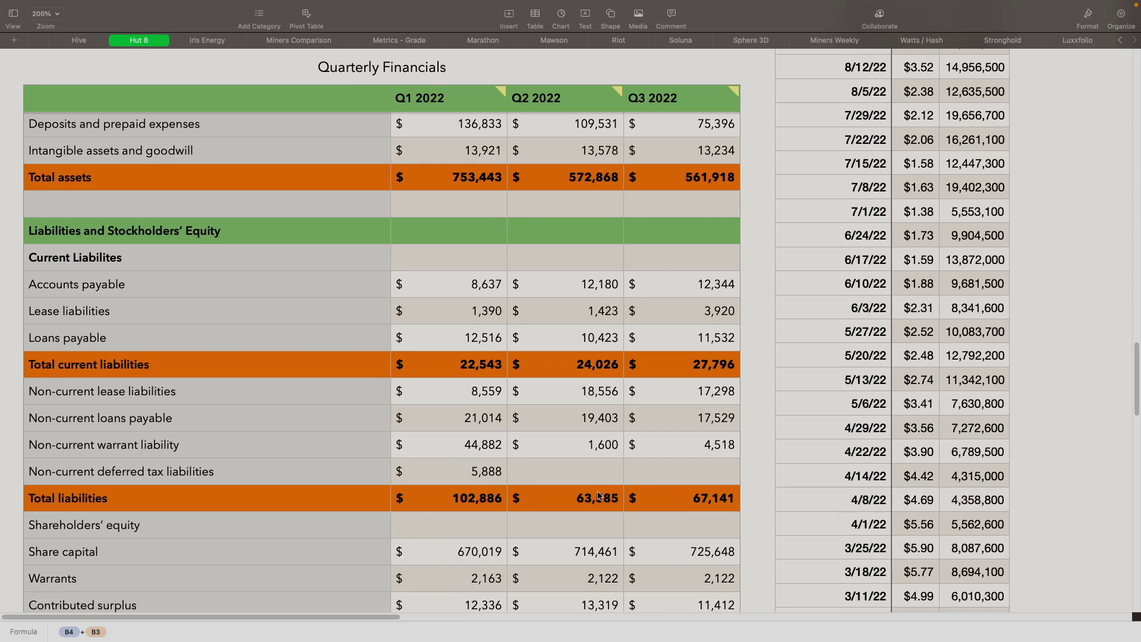
- Review Hut 8's stockholders' equity and quarterly revenues, site operations costs, depreciation, and gross profit with and without depreciation
scroll(597, 491, down, 10)
scroll(551, 483, down, 2)
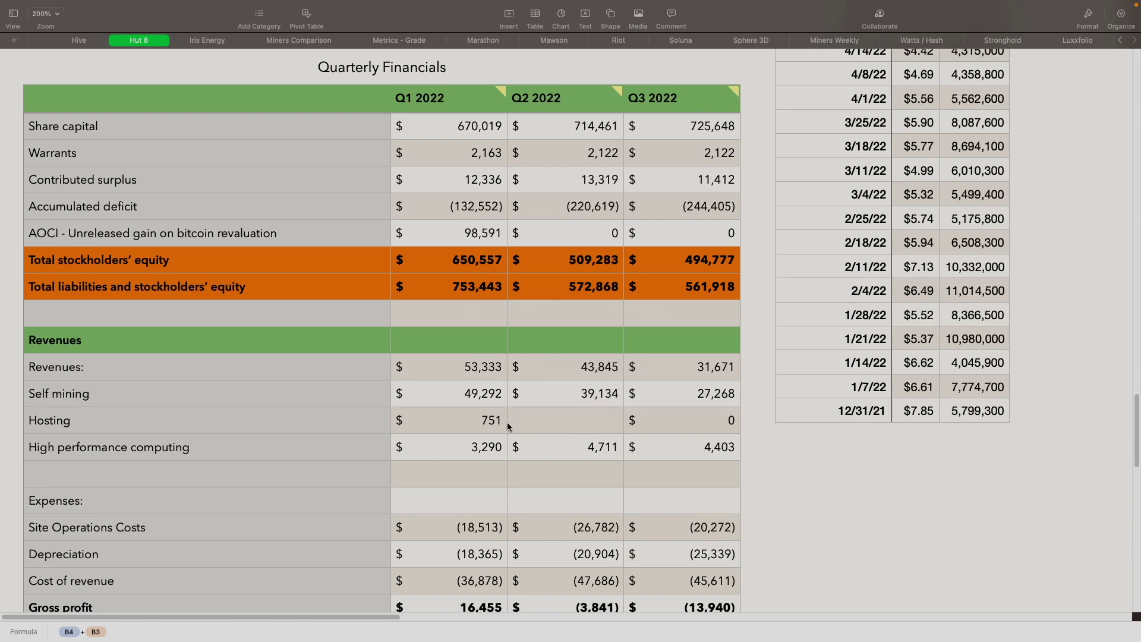
scroll(440, 428, down, 1)
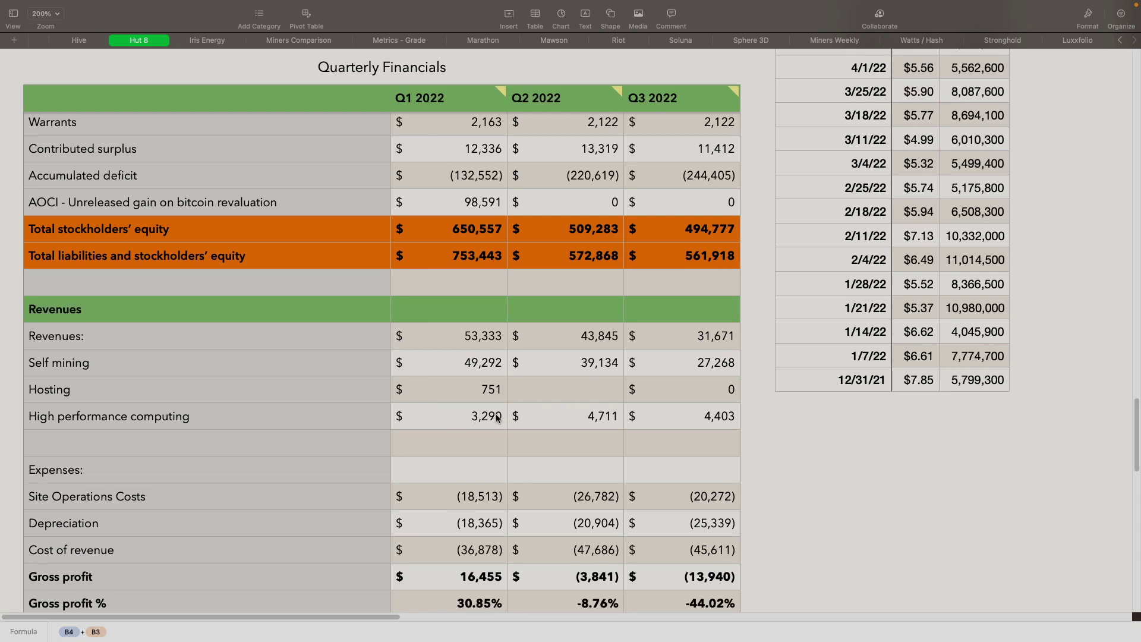
scroll(543, 419, down, 2)
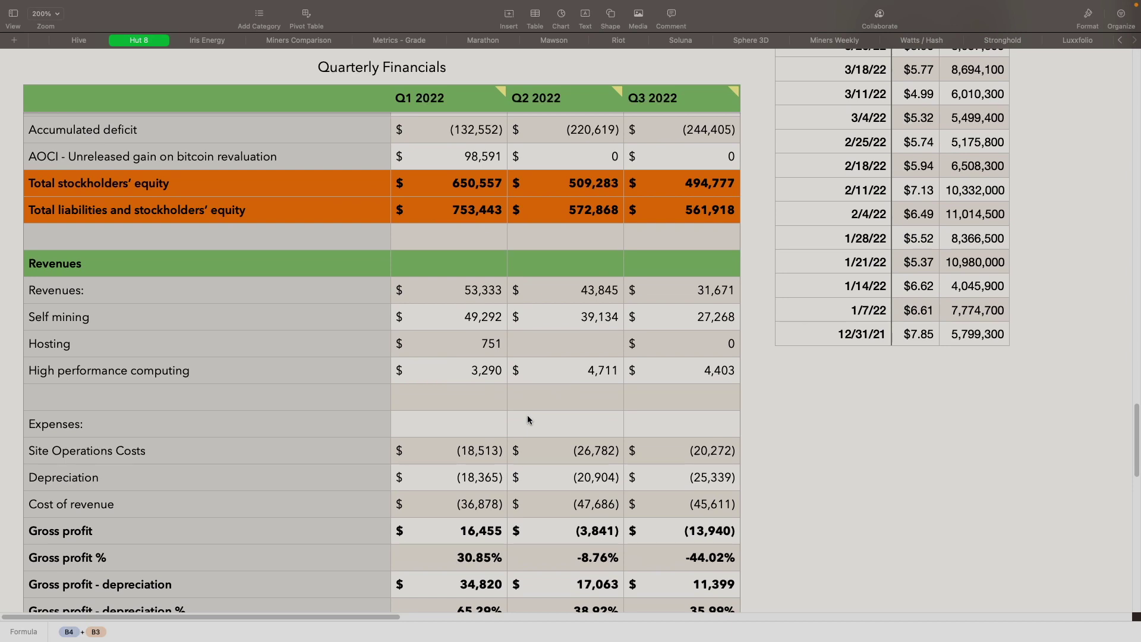
scroll(527, 419, down, 2)
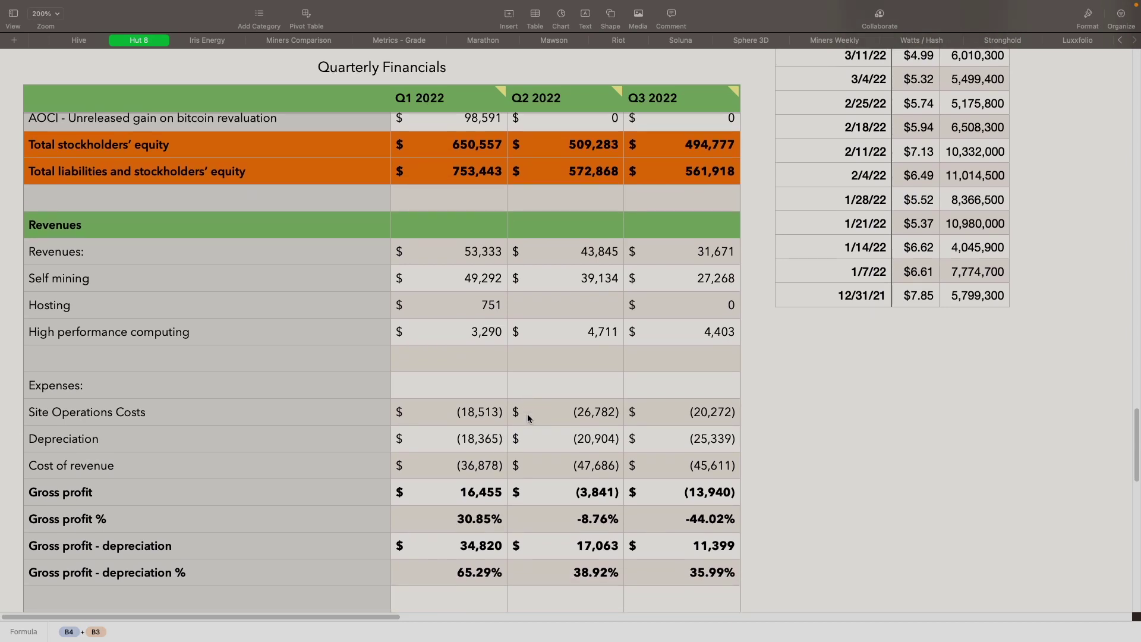
scroll(528, 418, down, 1)
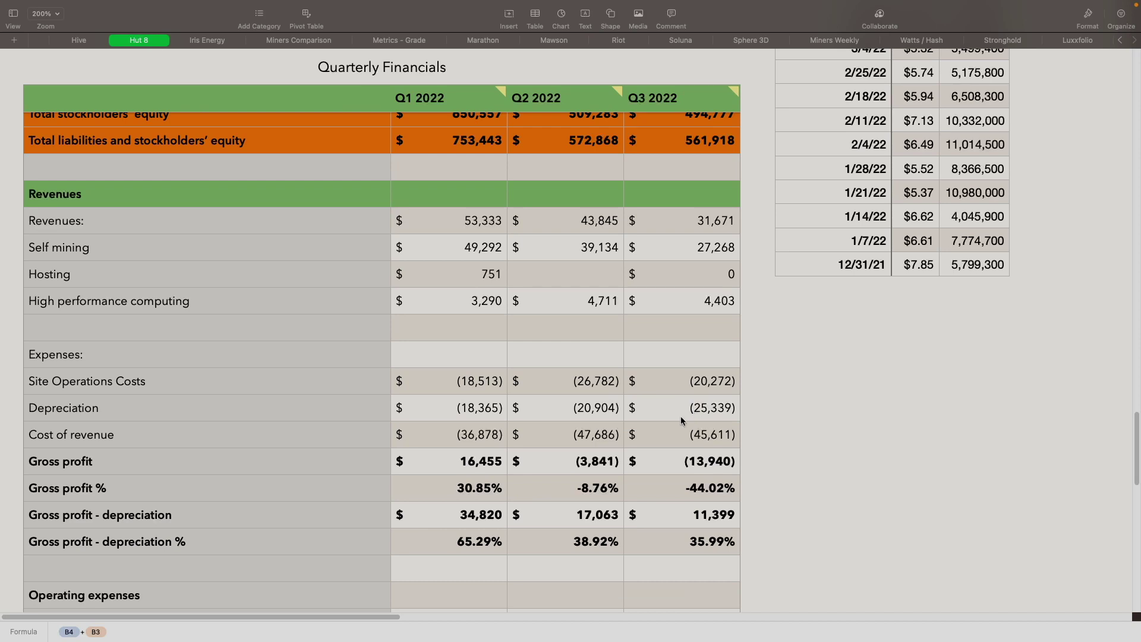
scroll(681, 420, down, 1)
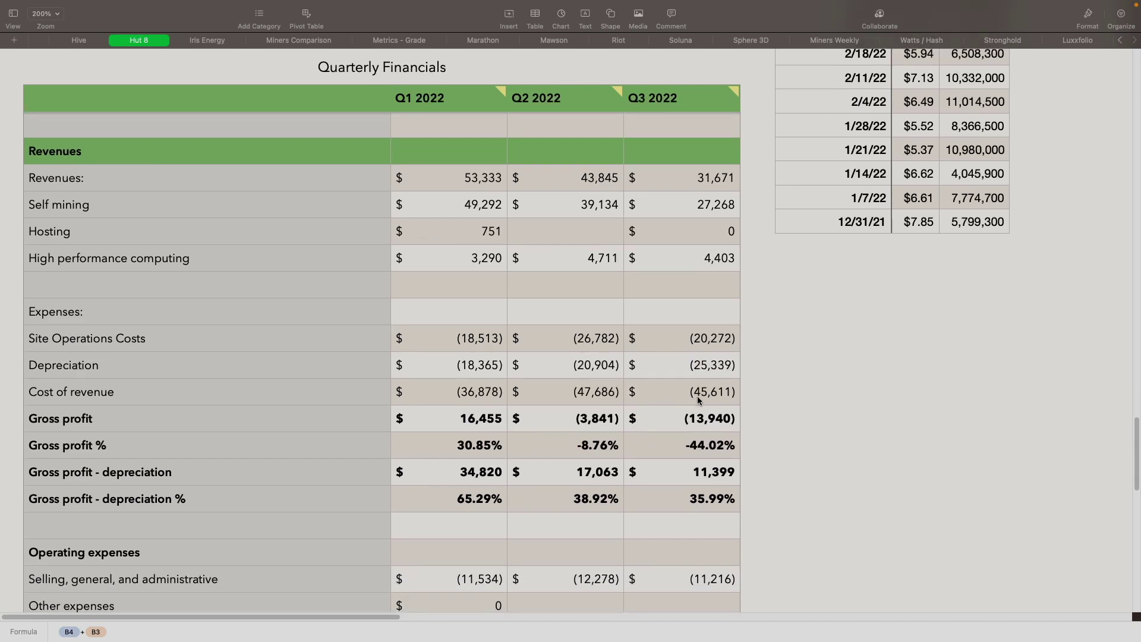
- Review Hut 8's operating expenses and check the formulas behind the Q2 and Q3 2022 Total operating expenses
scroll(668, 402, down, 4)
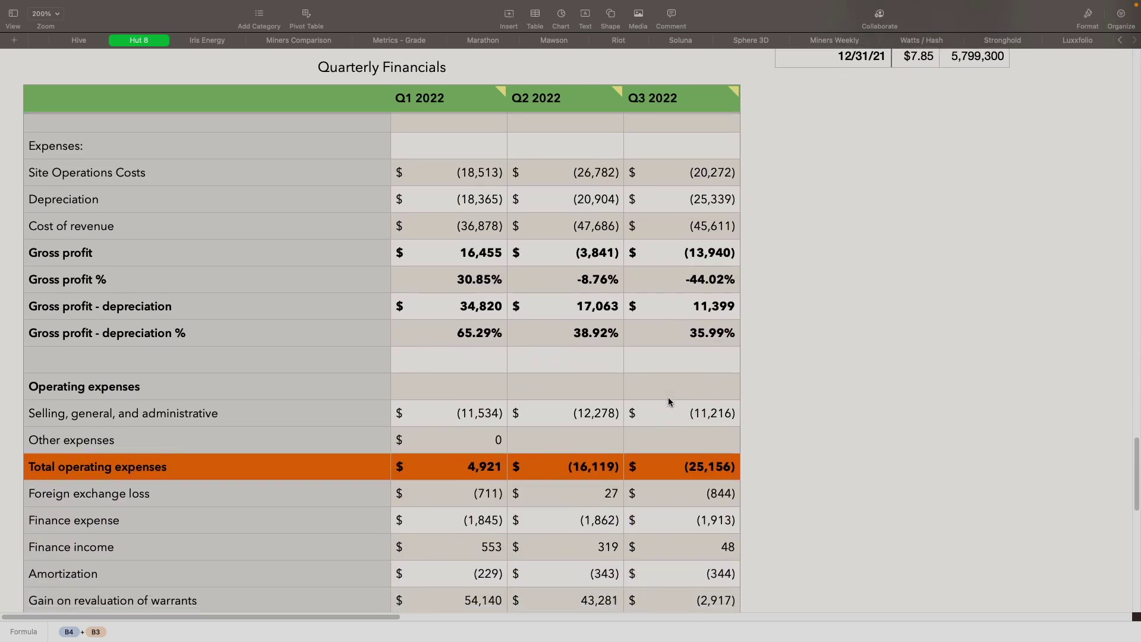
scroll(668, 402, down, 1)
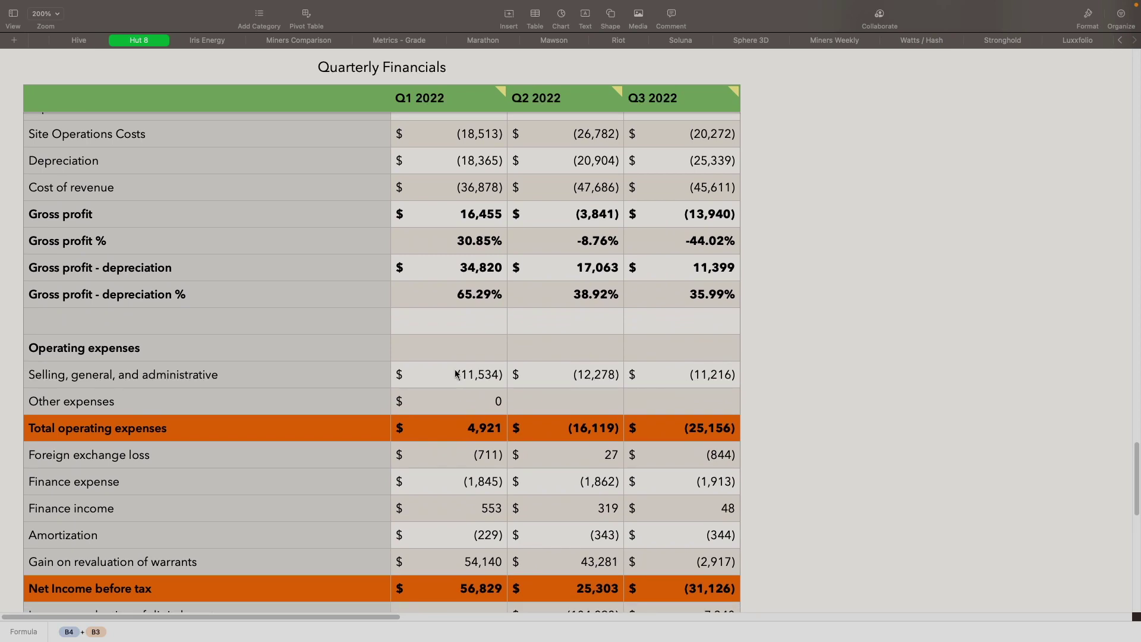
scroll(456, 373, down, 2)
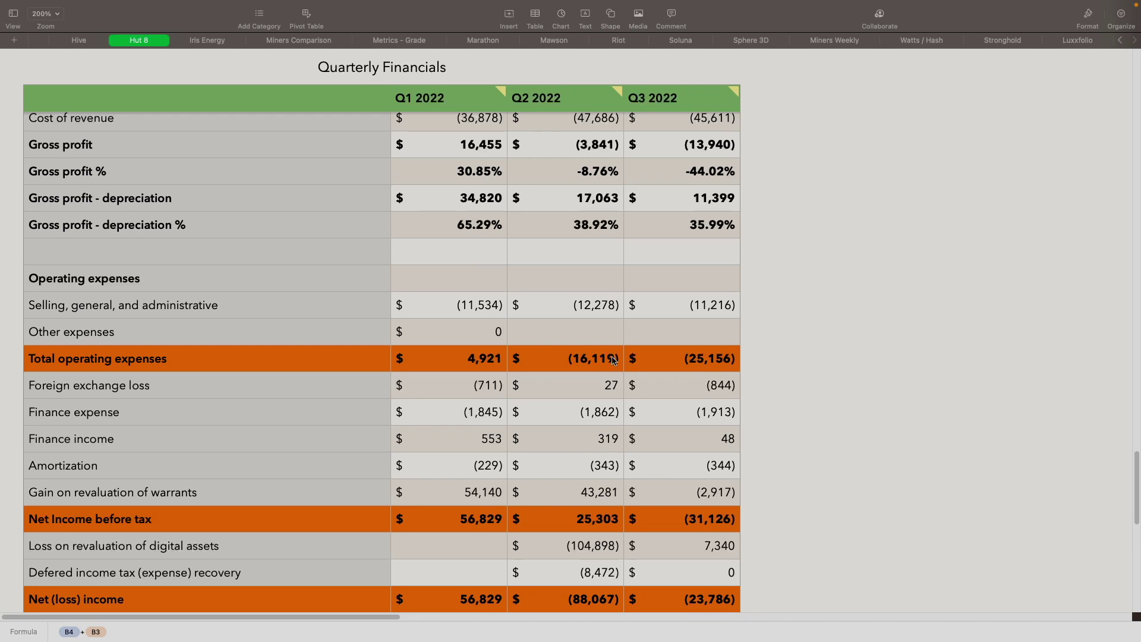
click(699, 361)
click(584, 359)
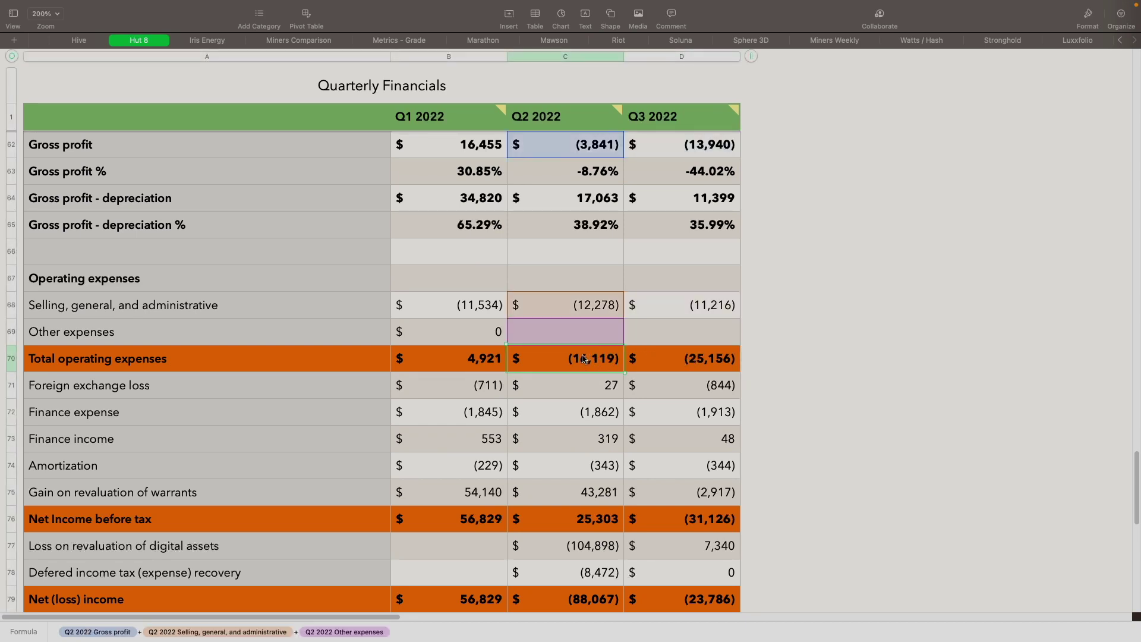
click(687, 360)
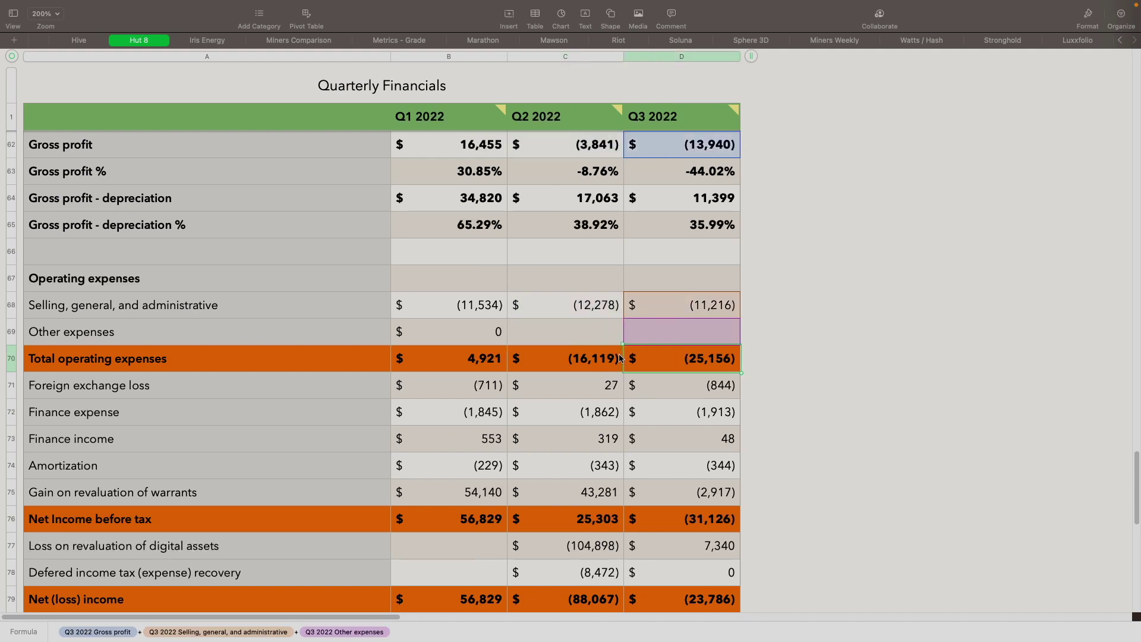
- Check the Net Income before tax and Q3 Net (loss) income formulas, and review comprehensive income, per-share and weighted-average share rows
scroll(476, 351, down, 2)
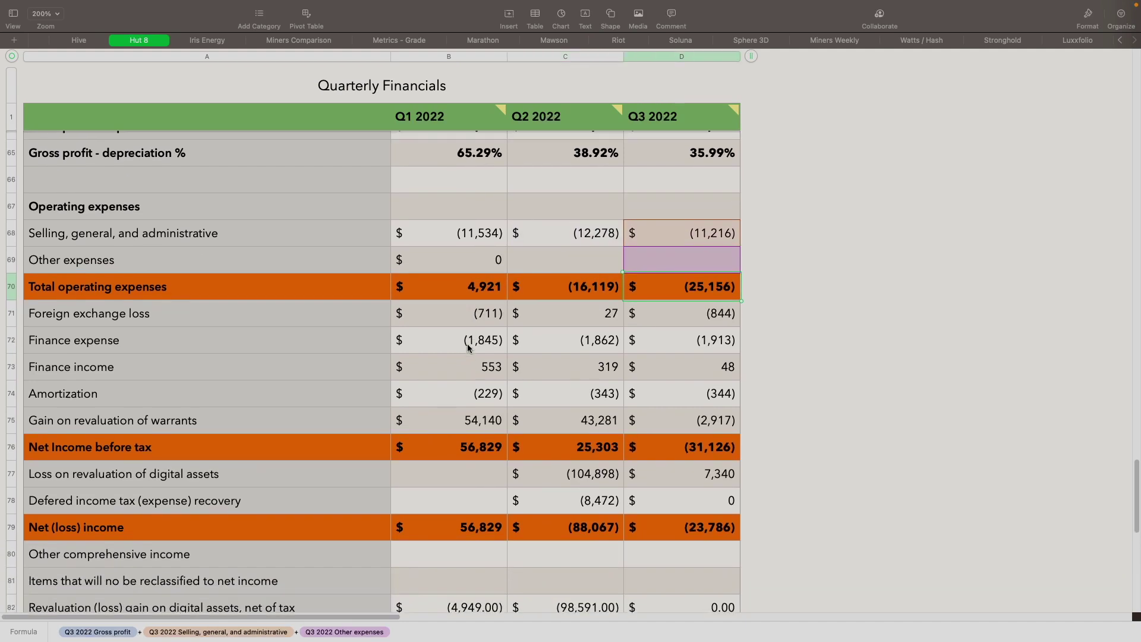
scroll(526, 450, down, 1)
scroll(527, 450, down, 3)
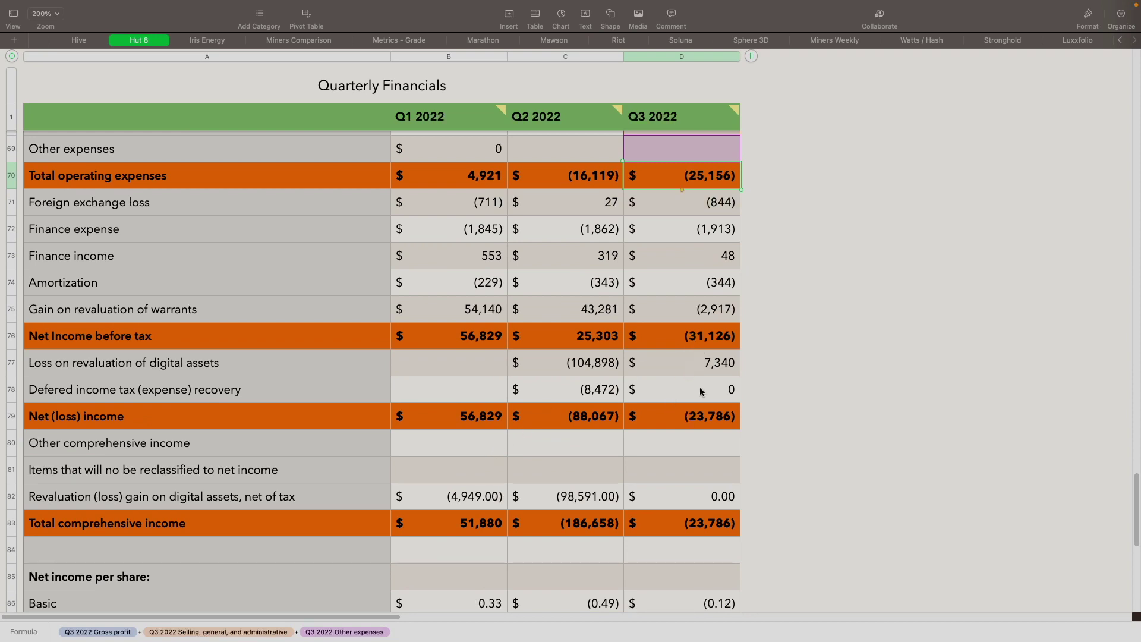
click(598, 336)
click(658, 337)
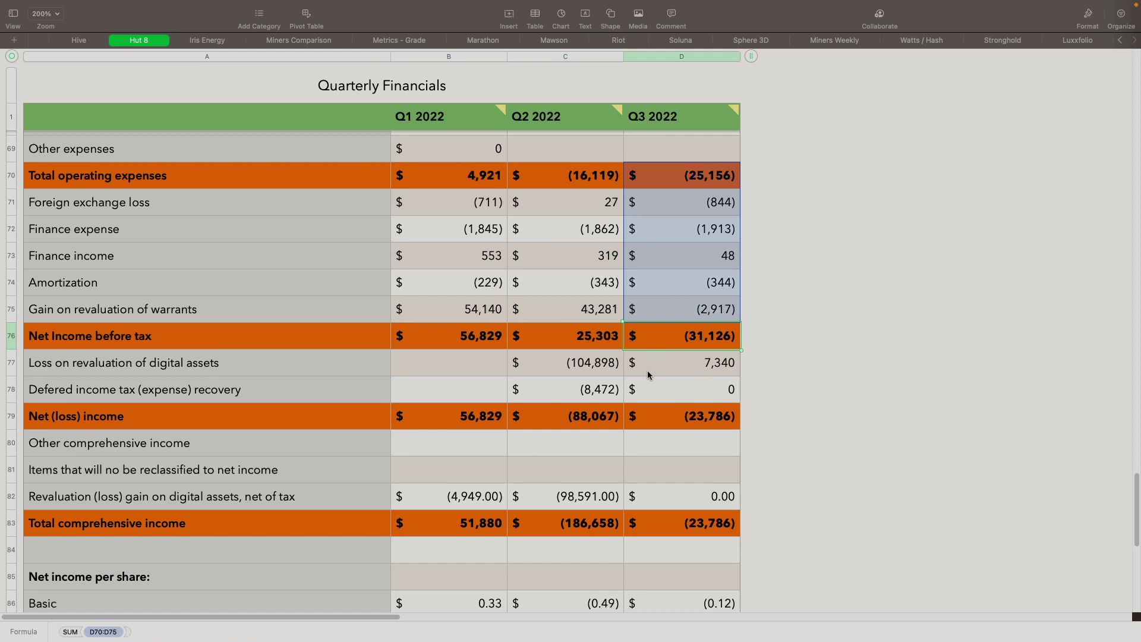
click(669, 415)
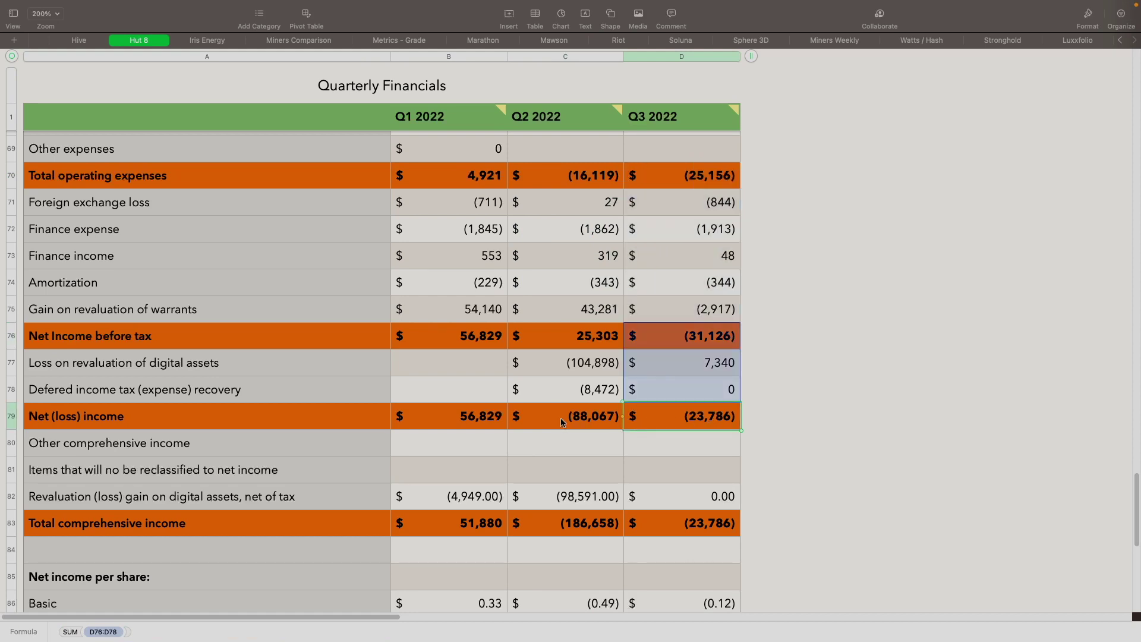
scroll(580, 419, down, 2)
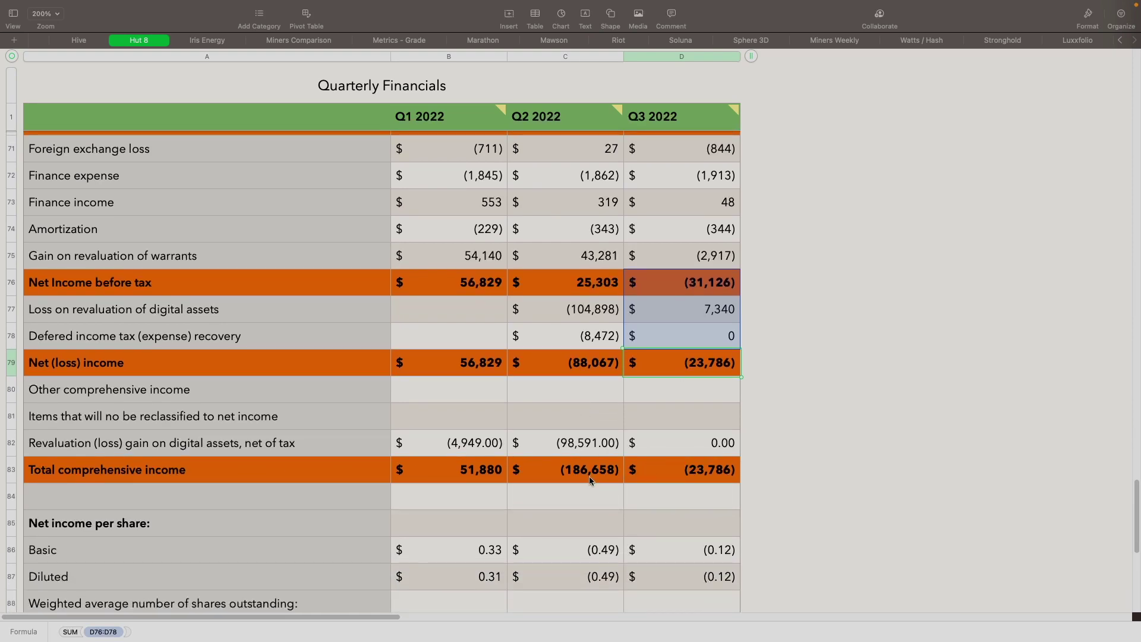
scroll(706, 472, down, 7)
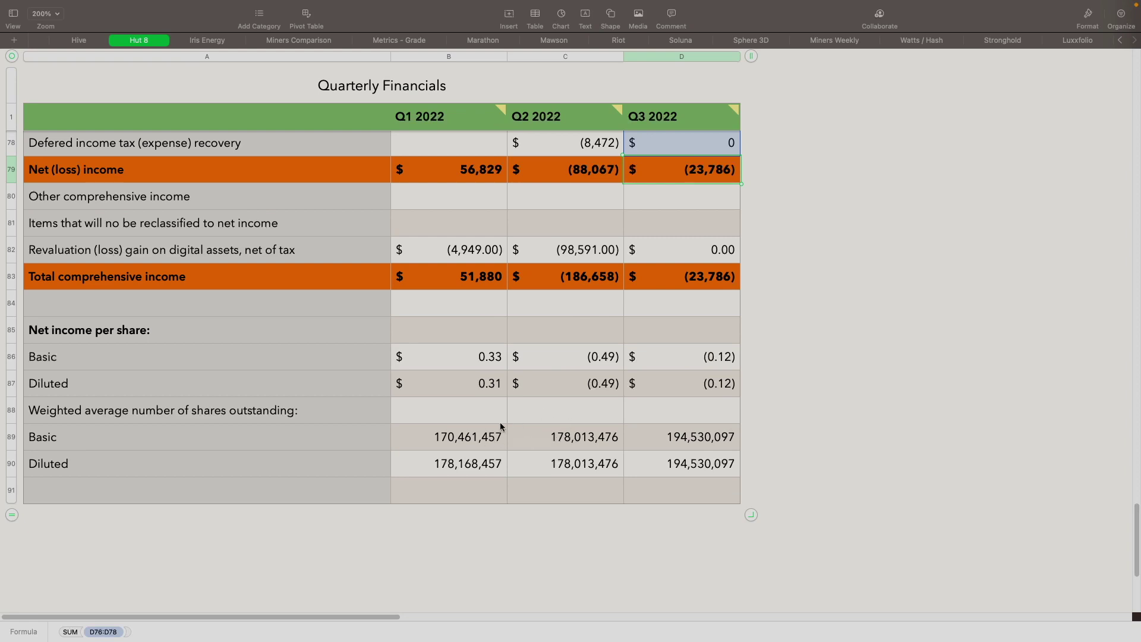
- Return to the start of the Hut 8 sheet and review its share summary, hashrate statistics and BTC price valuation scenarios
scroll(508, 410, up, 15)
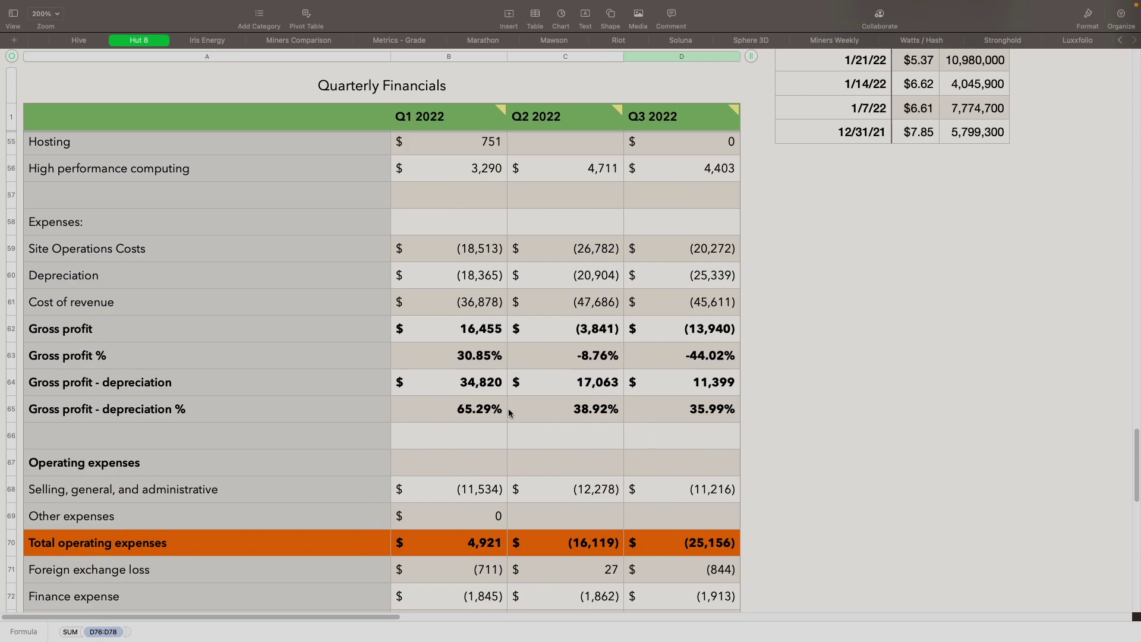
scroll(508, 410, up, 19)
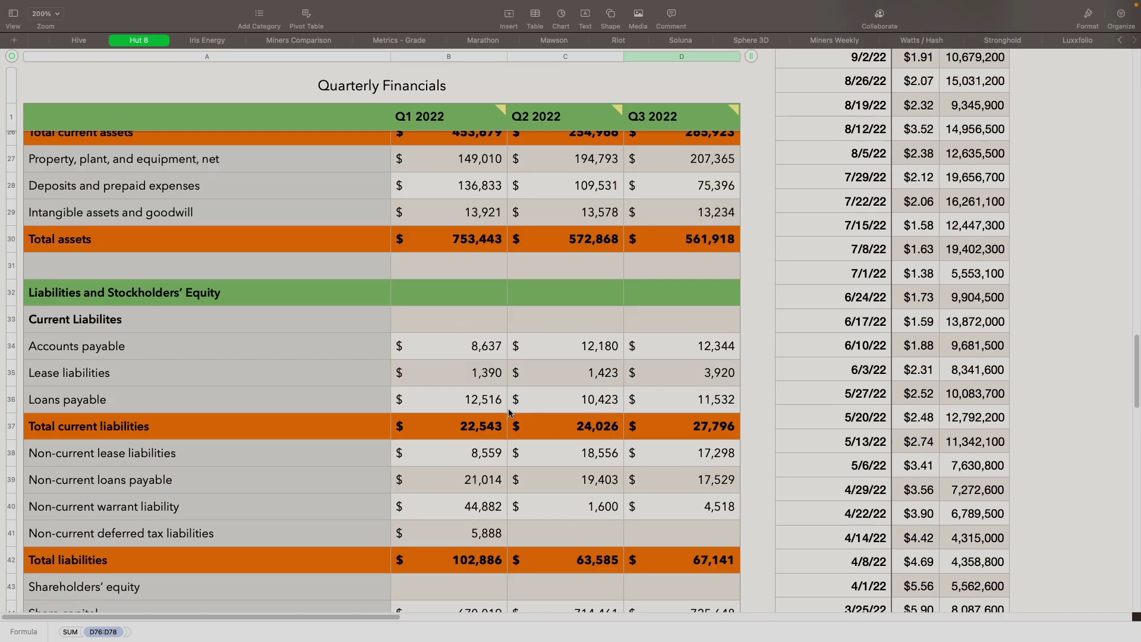
scroll(509, 412, up, 20)
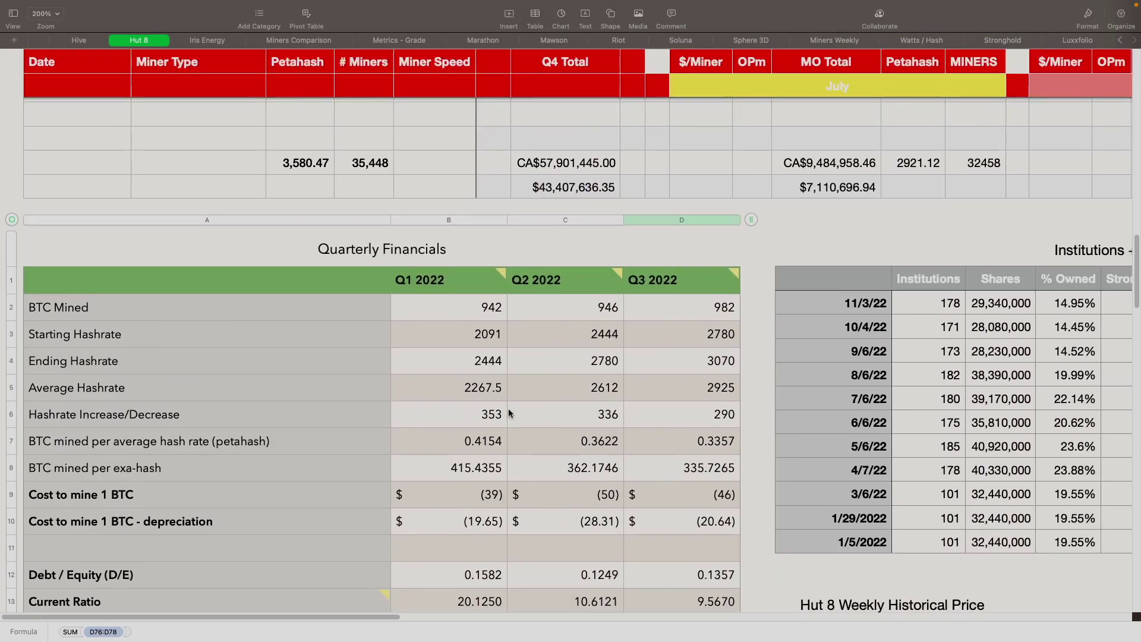
scroll(509, 413, up, 10)
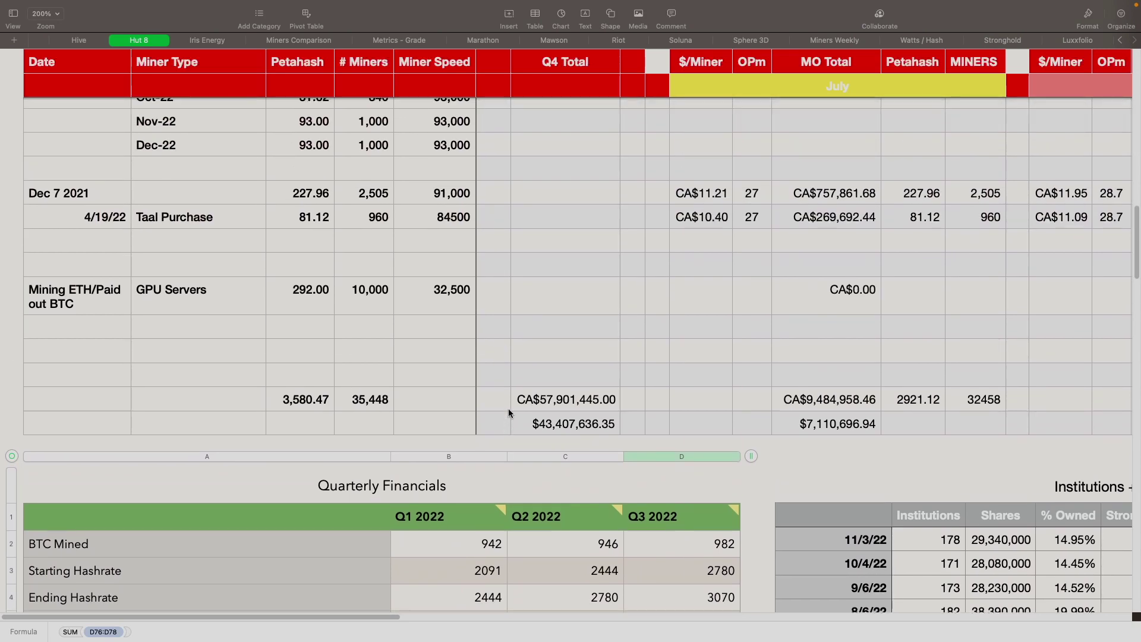
scroll(509, 410, up, 3)
scroll(509, 410, up, 15)
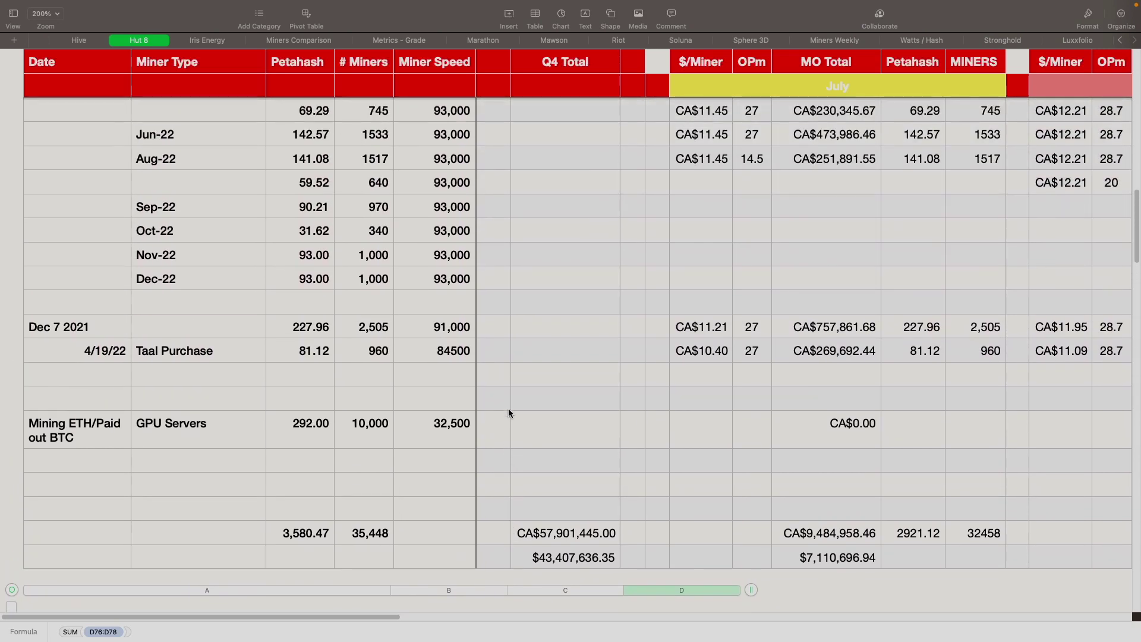
scroll(508, 408, up, 15)
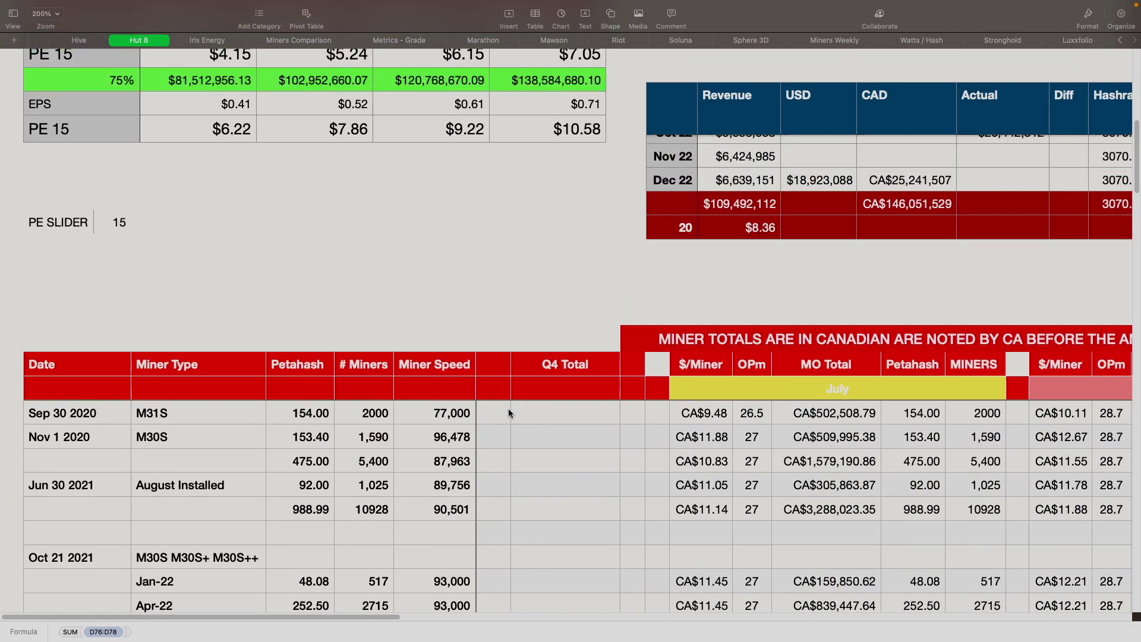
scroll(508, 408, up, 10)
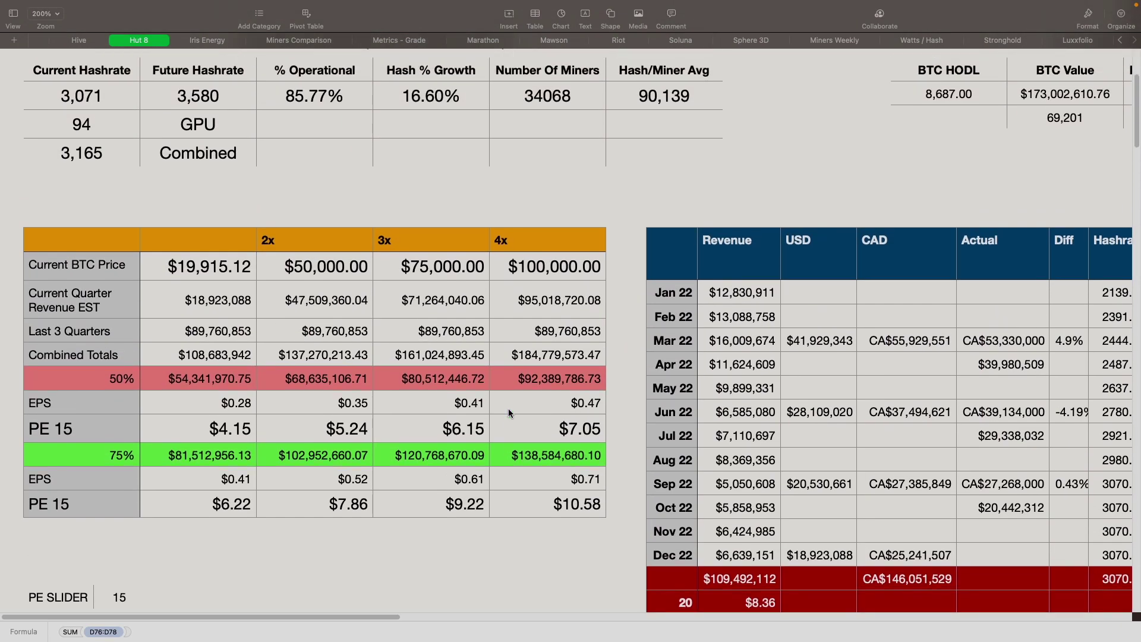
scroll(508, 412, up, 3)
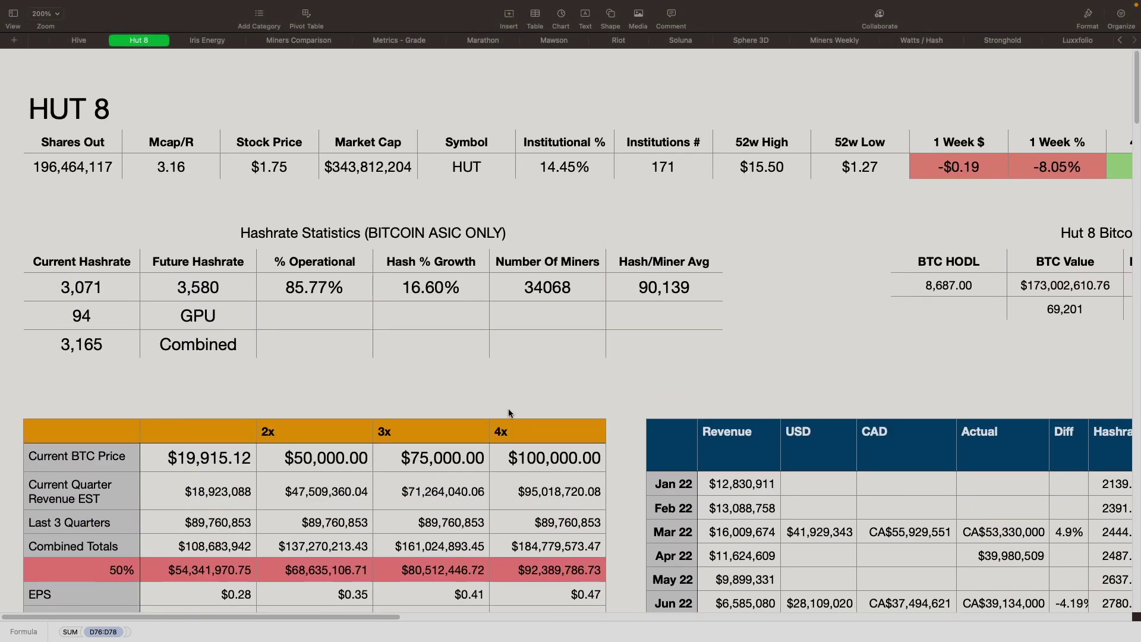